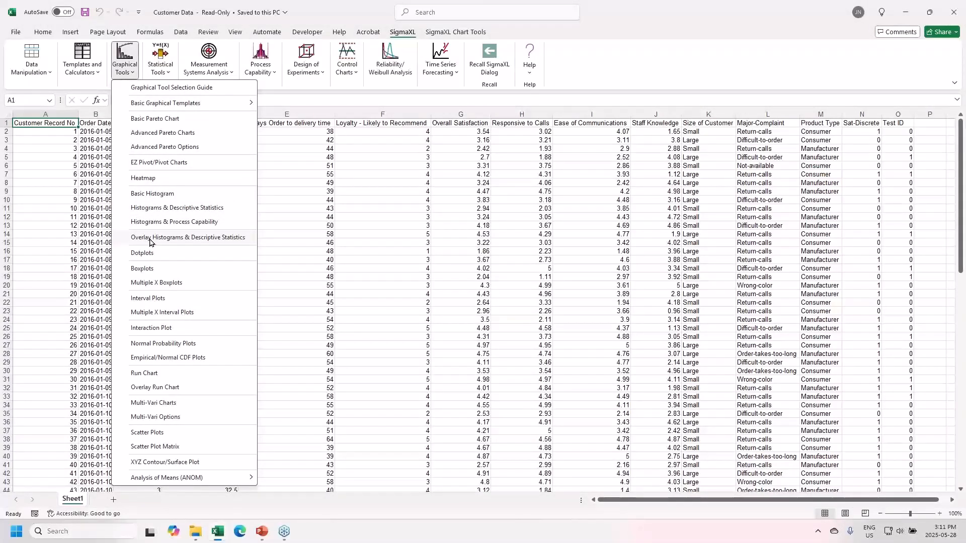
Step: Create overlay histograms with descriptive statistics from the entire data table, using Overall Satisfaction as the numeric variable and Customer Type as the group category
{"action": "left_click", "coordinate": [149, 240]}
{"action": "left_click", "coordinate": [429, 285]}
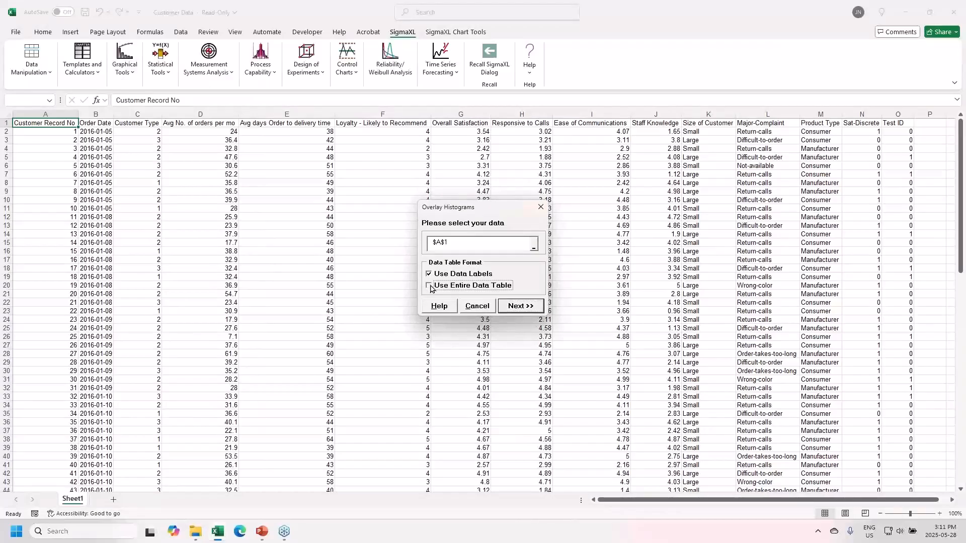
{"action": "left_click", "coordinate": [527, 312]}
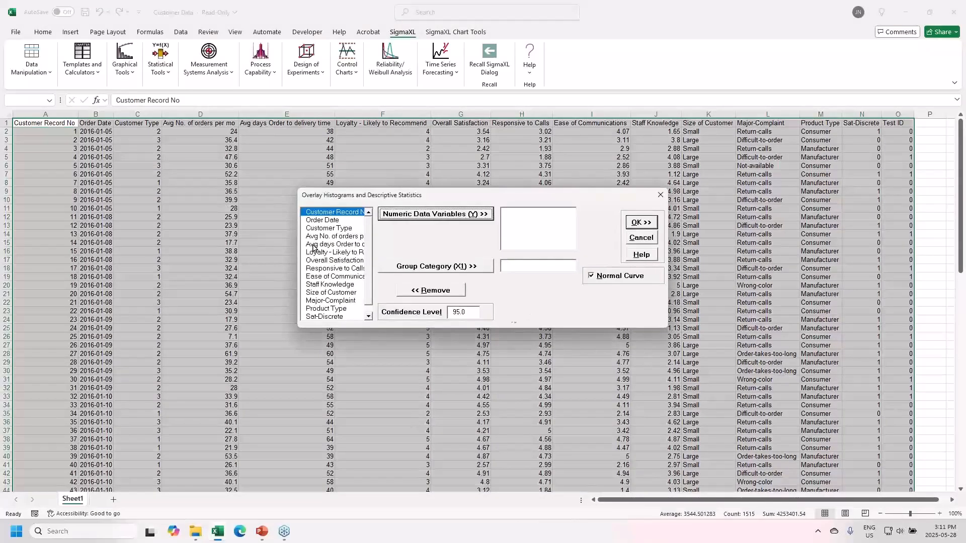
{"action": "double_click", "coordinate": [335, 260]}
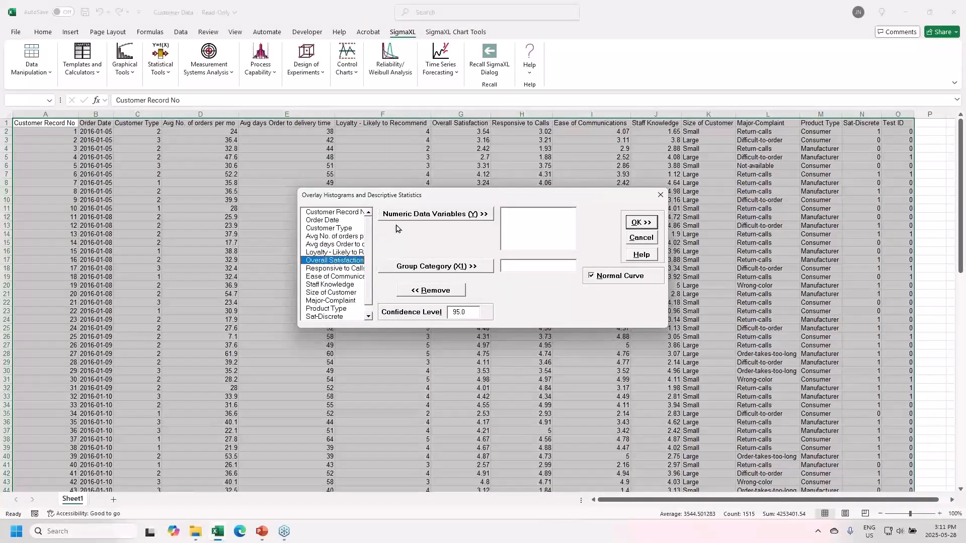
{"action": "left_click", "coordinate": [340, 229]}
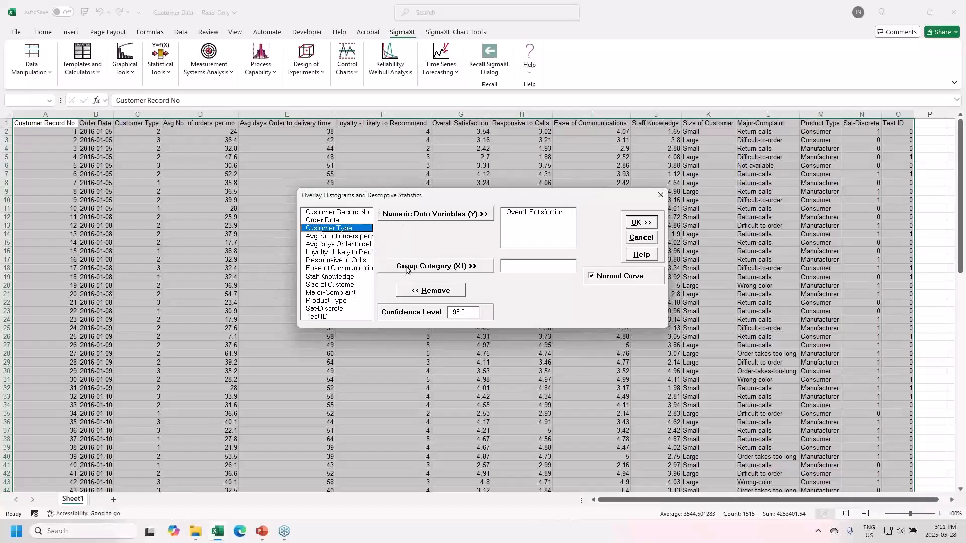
{"action": "left_click", "coordinate": [423, 269]}
{"action": "left_click", "coordinate": [635, 223]}
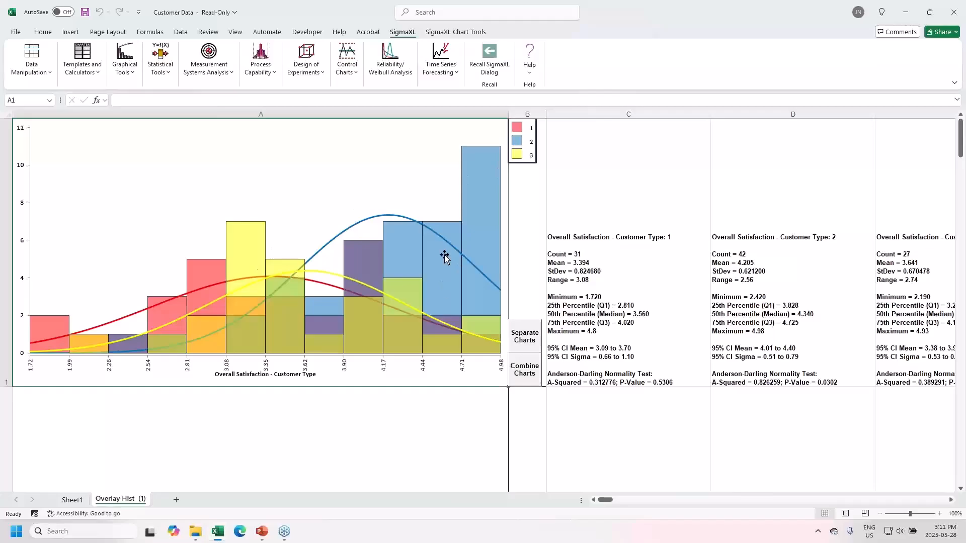
Step: Separate the overlaid histograms to review each customer type's chart and statistics, and combine them again
{"action": "left_click", "coordinate": [524, 345]}
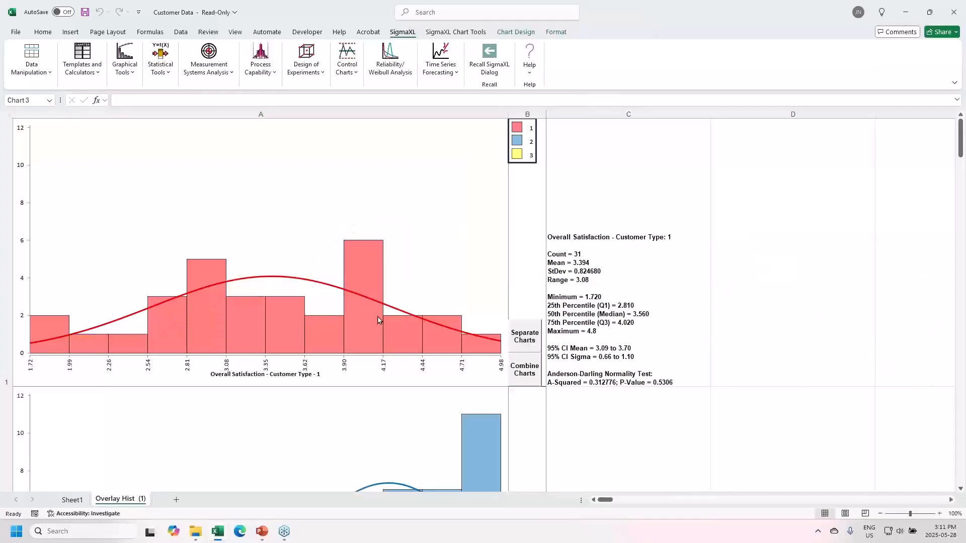
{"action": "scroll", "coordinate": [472, 339], "scroll_direction": "down", "scroll_amount": 6}
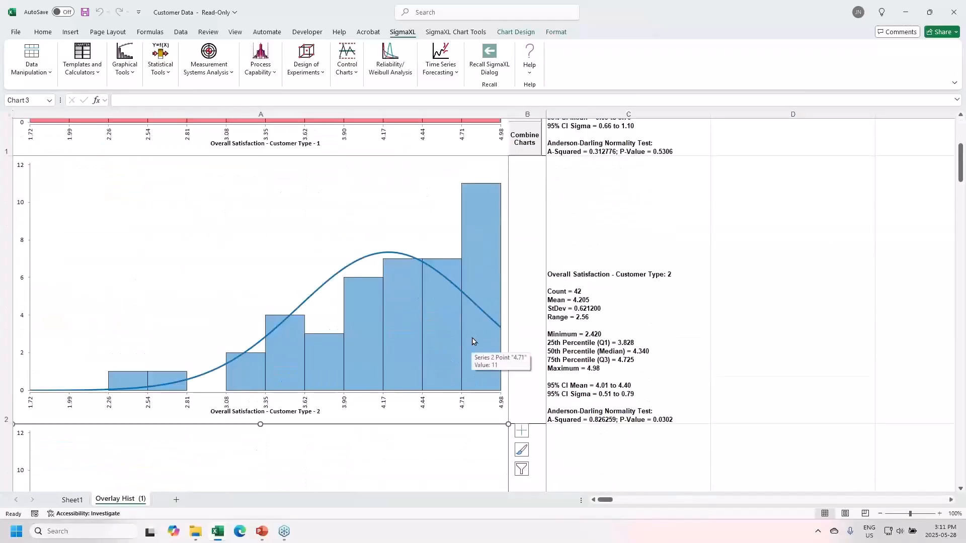
{"action": "scroll", "coordinate": [472, 340], "scroll_direction": "down", "scroll_amount": 3}
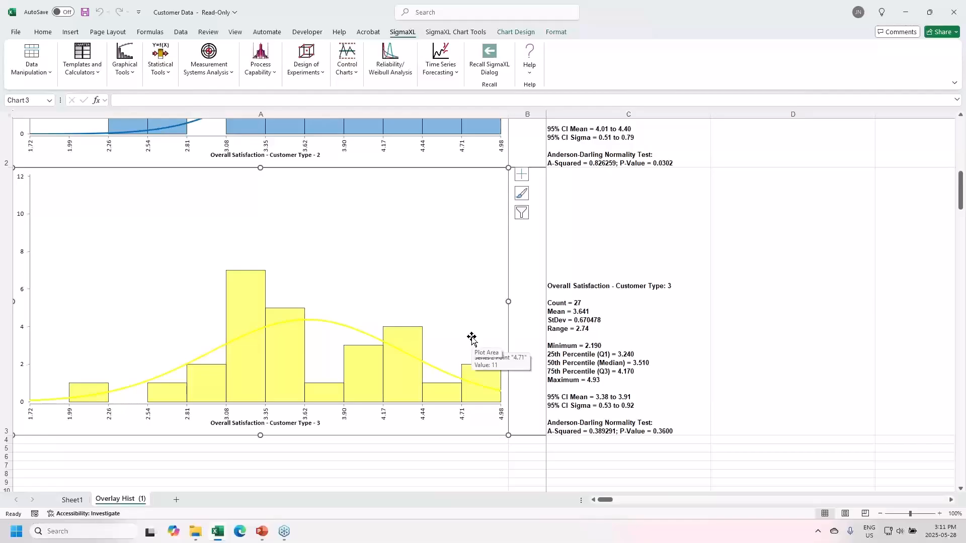
{"action": "scroll", "coordinate": [472, 340], "scroll_direction": "up", "scroll_amount": 2}
{"action": "scroll", "coordinate": [472, 339], "scroll_direction": "up", "scroll_amount": 5}
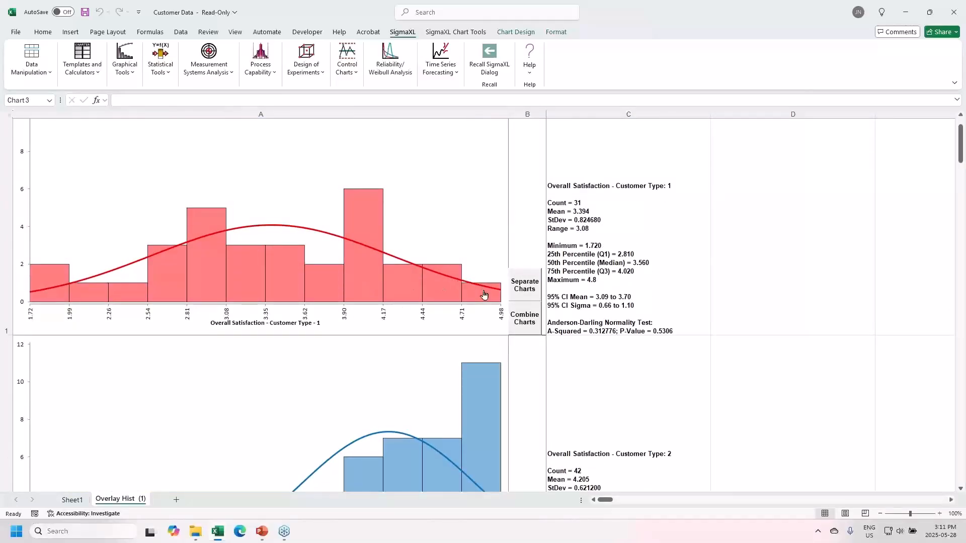
{"action": "left_click", "coordinate": [526, 326]}
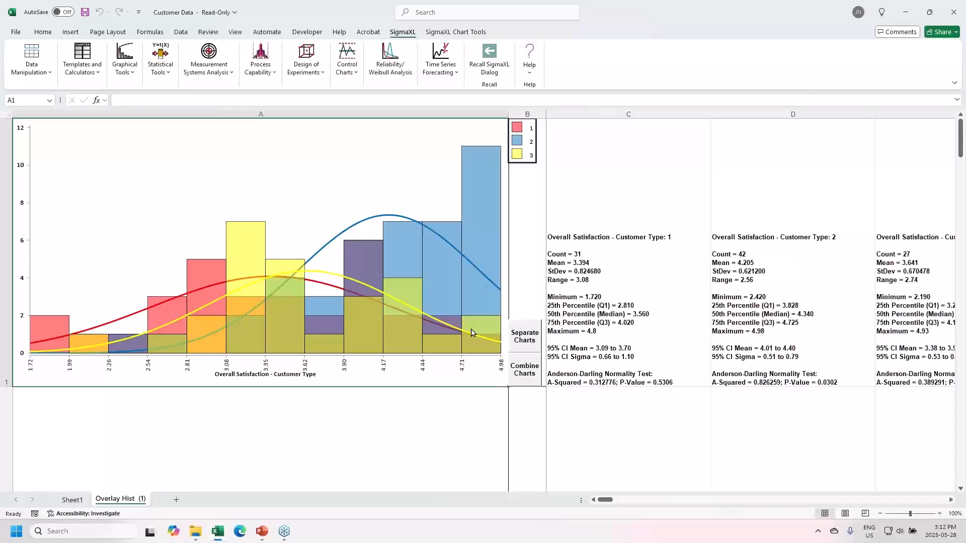
{"action": "mouse_move", "coordinate": [471, 332]}
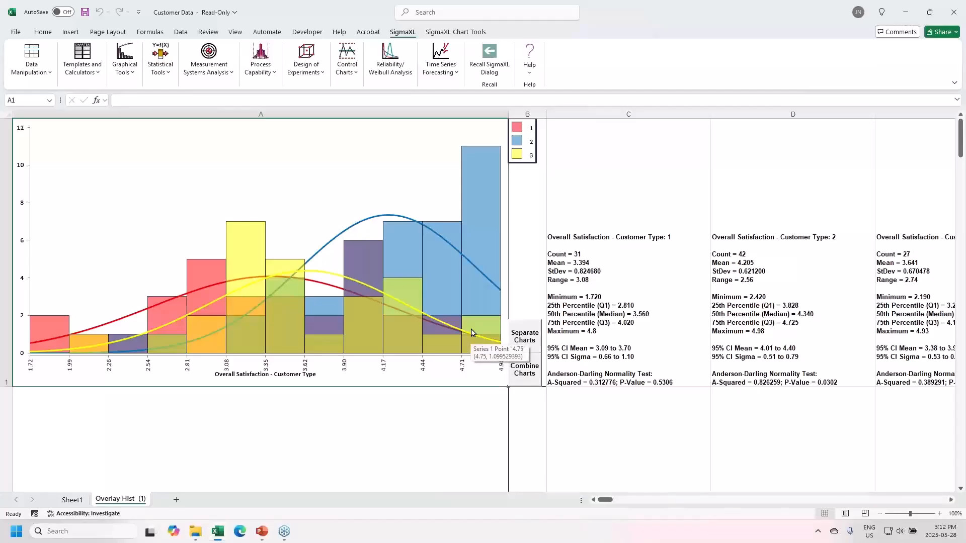
Step: Switch to the Catapult Data - Before After Improvement workbook
{"action": "key", "text": "alt+Tab"}
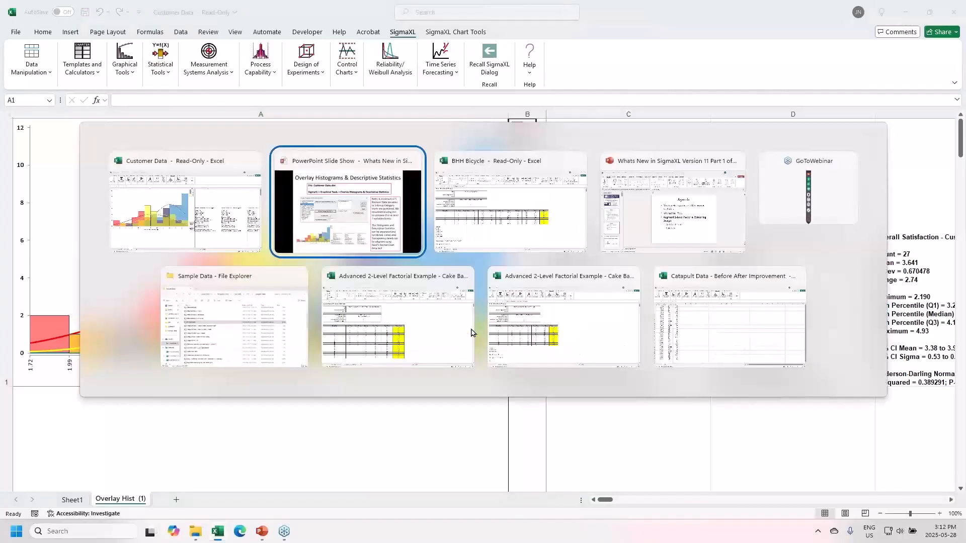
{"action": "key", "text": "Tab"}
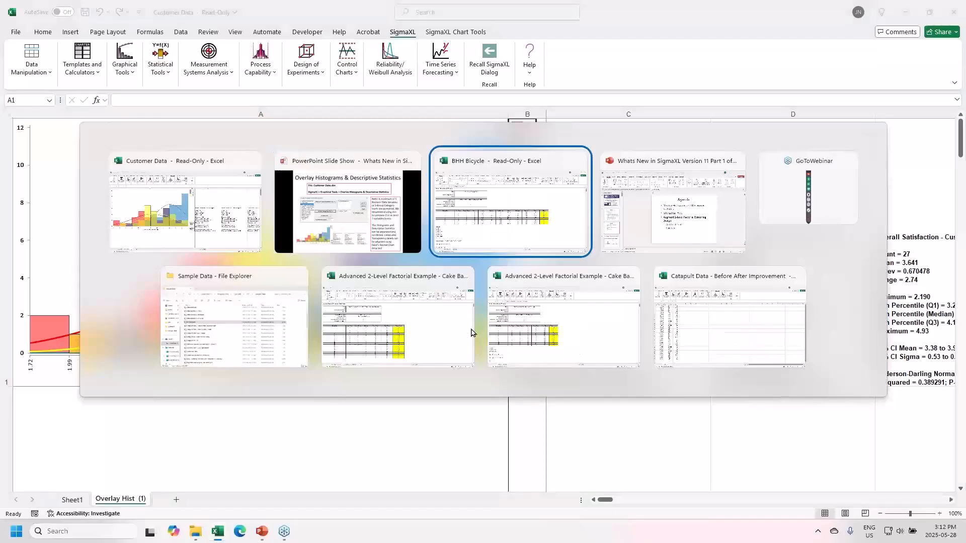
{"action": "key", "text": "Tab"}
{"action": "key", "text": "Tab"}
{"action": "key", "text": "Tab"}
{"action": "key", "text": "Tab"}
{"action": "key", "text": "Tab"}
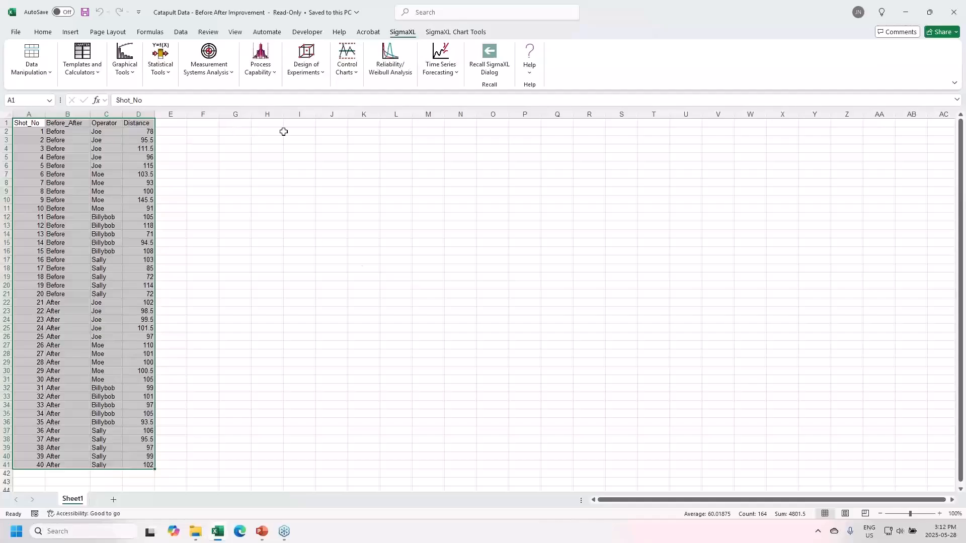
Step: Create overlay histograms with descriptive statistics for Distance, grouped by Before_After
{"action": "left_click", "coordinate": [127, 74]}
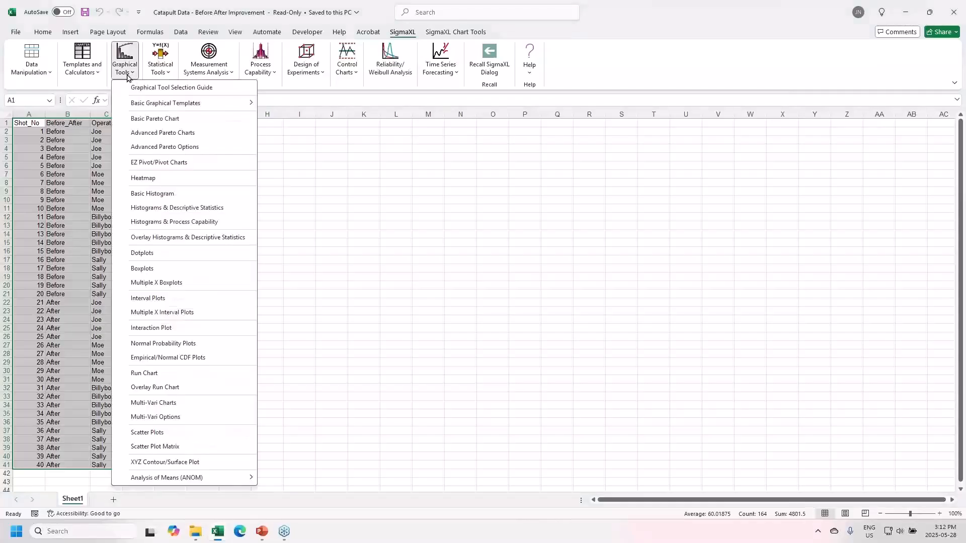
{"action": "left_click", "coordinate": [142, 238]}
{"action": "left_click", "coordinate": [519, 309]}
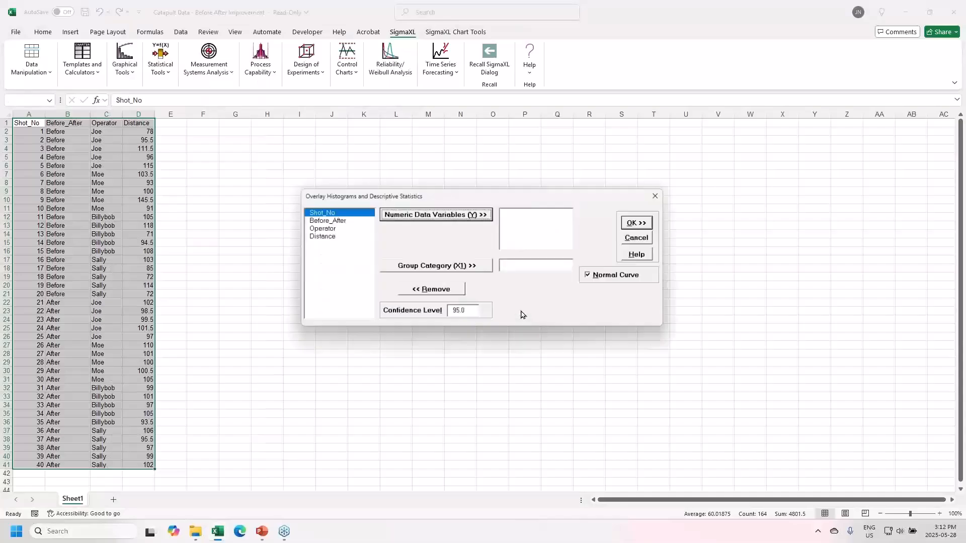
{"action": "left_click", "coordinate": [322, 237]}
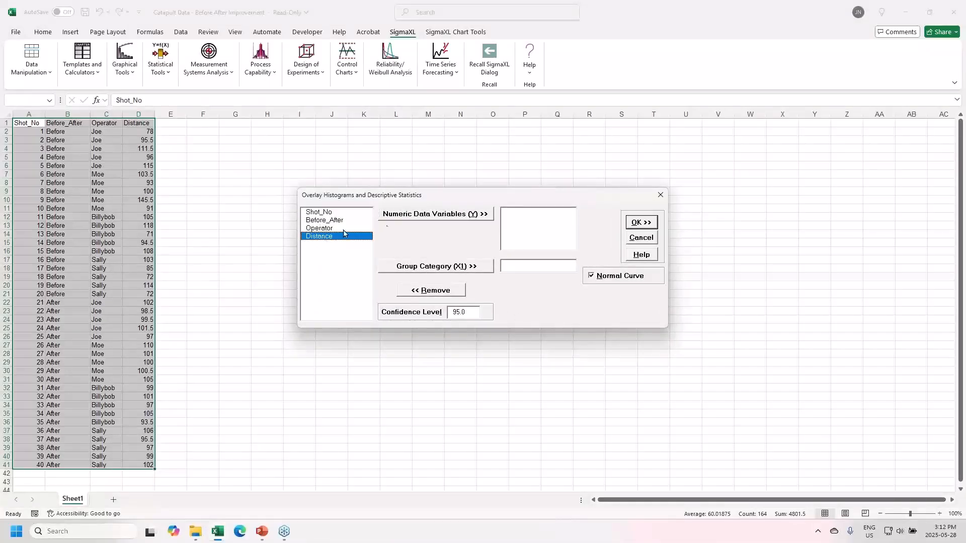
{"action": "left_click", "coordinate": [391, 221]}
{"action": "left_click", "coordinate": [343, 222]}
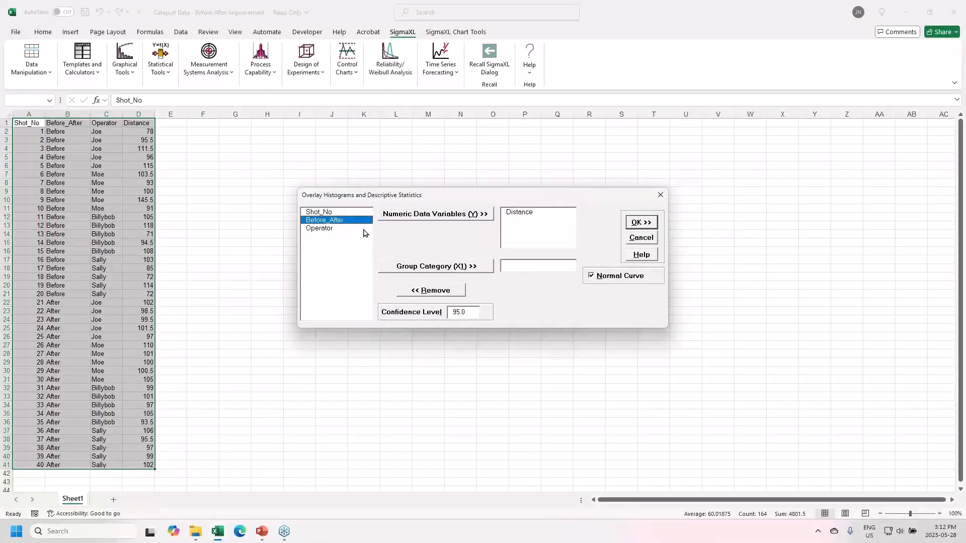
{"action": "left_click", "coordinate": [423, 266]}
{"action": "left_click", "coordinate": [637, 223]}
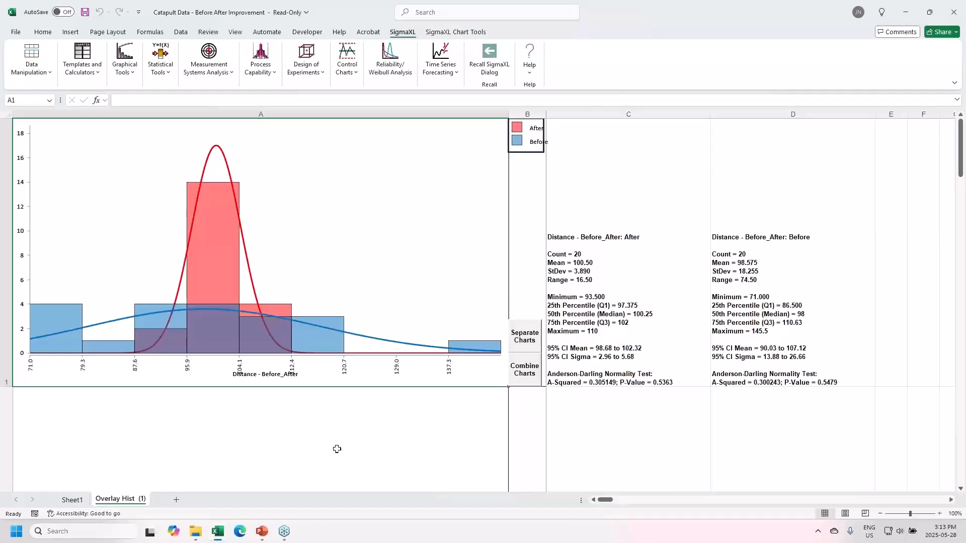
Step: Return to the source data on Sheet1 of the Customer Data workbook
{"action": "mouse_move", "coordinate": [295, 534]}
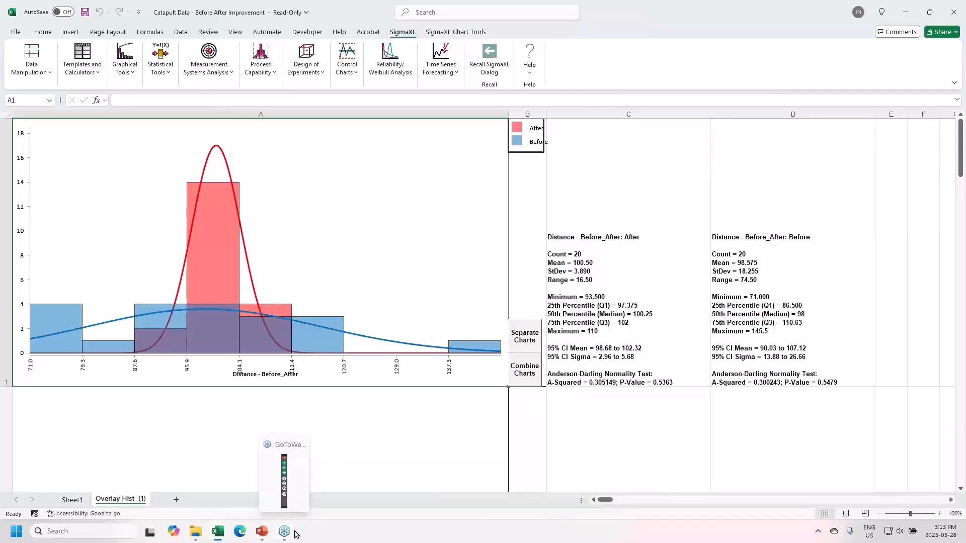
{"action": "key", "text": "alt+Tab"}
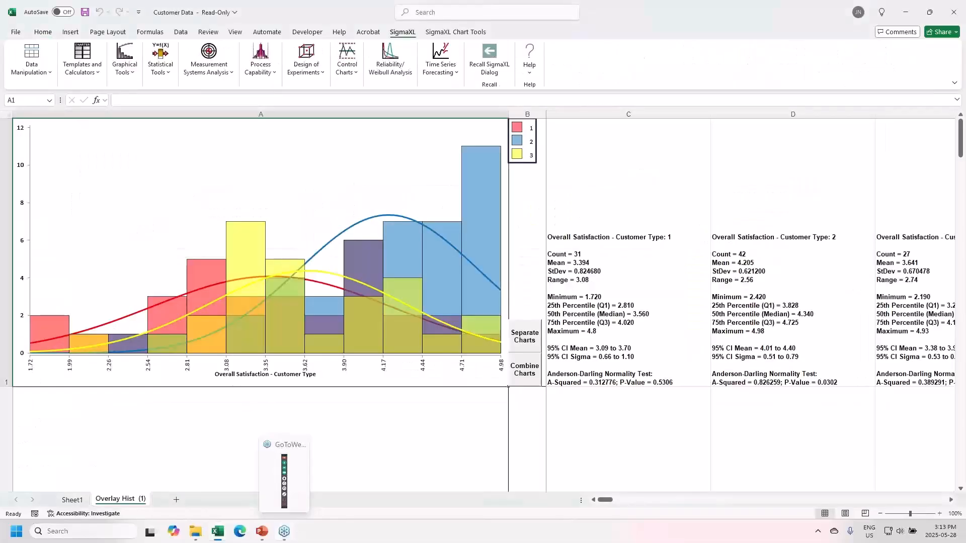
{"action": "left_click", "coordinate": [73, 499]}
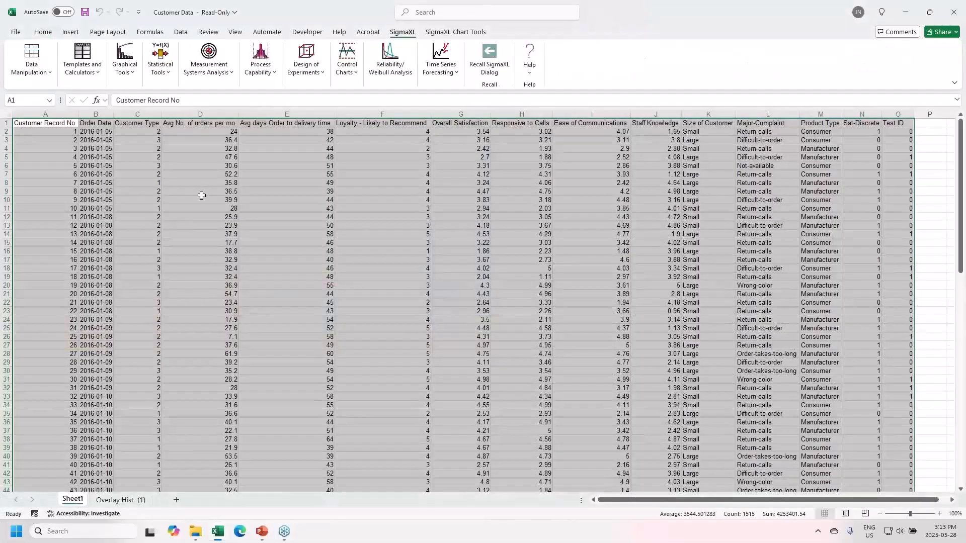
Step: Create an interaction plot of Overall Satisfaction with Customer Type as factor X1 and Size of Customer as factor X2
{"action": "left_click", "coordinate": [160, 67]}
{"action": "left_click", "coordinate": [132, 69]}
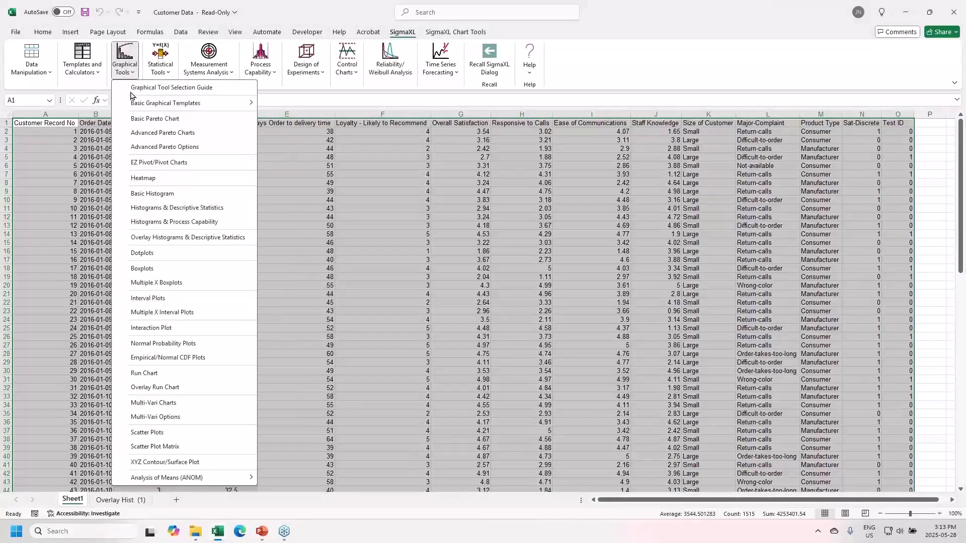
{"action": "left_click", "coordinate": [142, 328]}
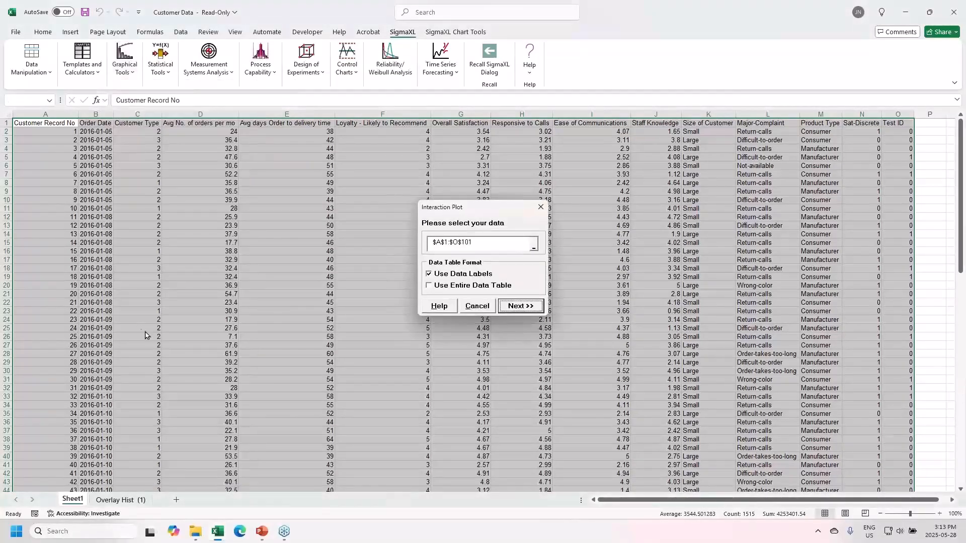
{"action": "left_click", "coordinate": [517, 305]}
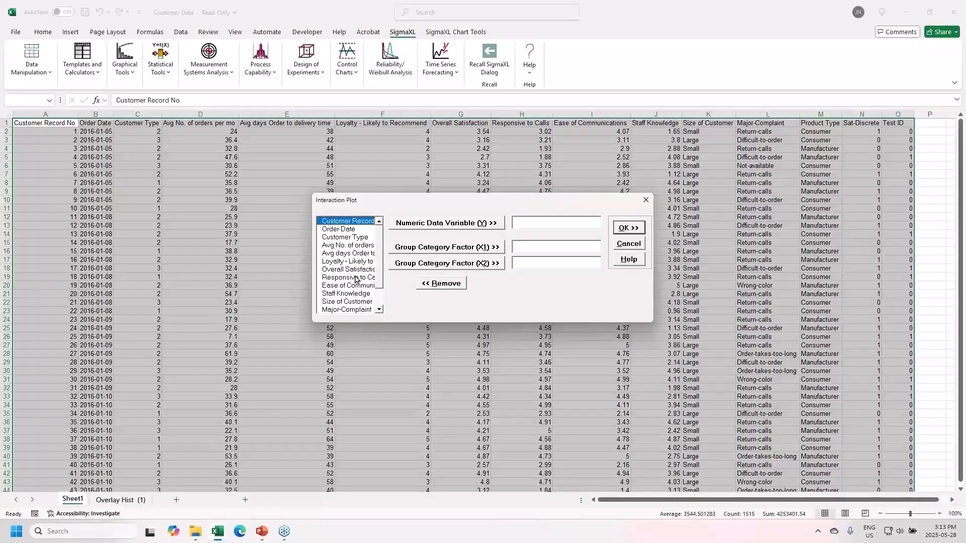
{"action": "left_click", "coordinate": [355, 271]}
{"action": "left_click", "coordinate": [415, 226]}
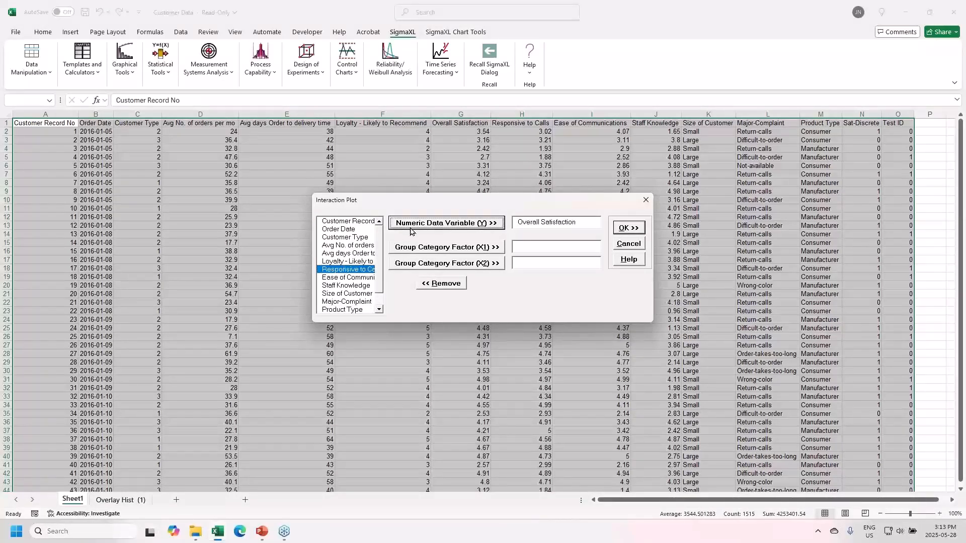
{"action": "left_click", "coordinate": [345, 237]}
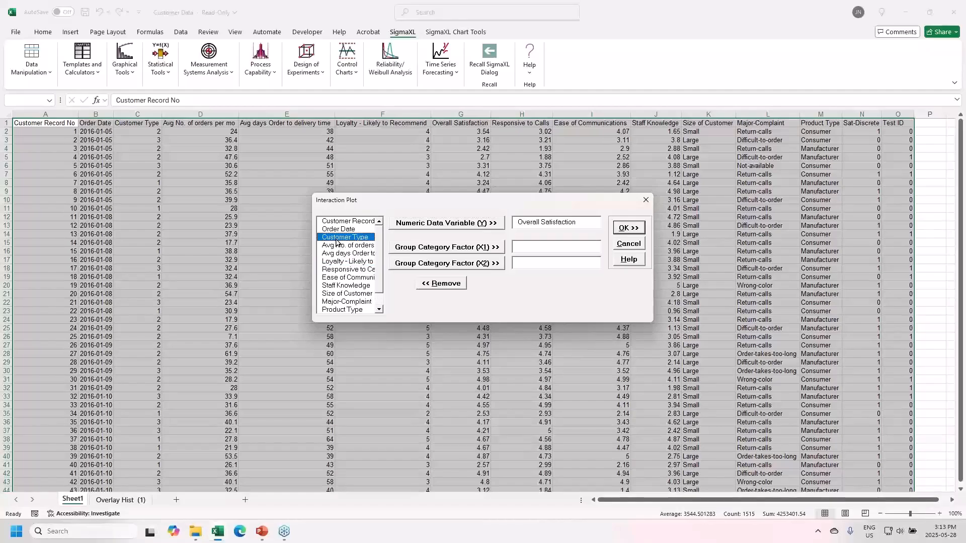
{"action": "left_click", "coordinate": [428, 248]}
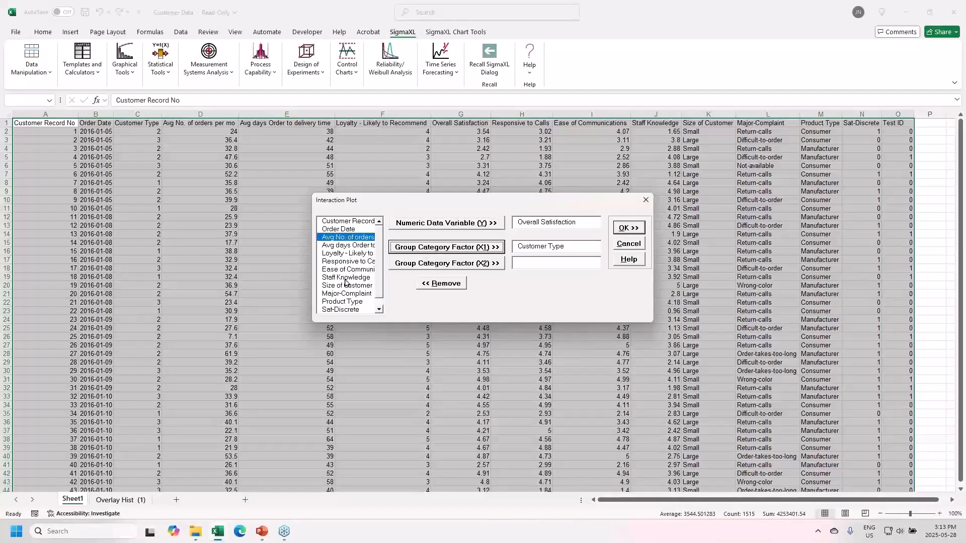
{"action": "left_click", "coordinate": [350, 286]}
{"action": "left_click", "coordinate": [434, 266]}
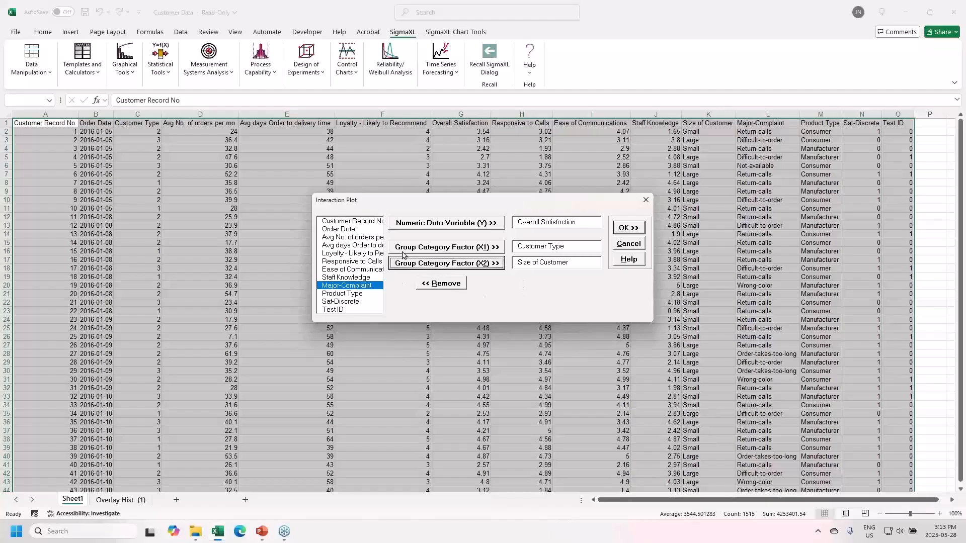
{"action": "left_click", "coordinate": [627, 229]}
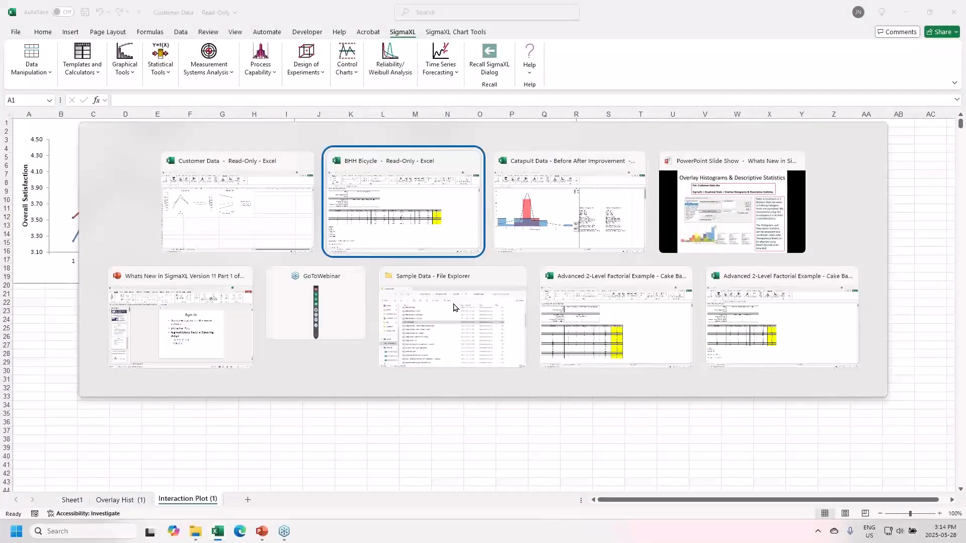
Step: Switch to the PowerPoint slide show and advance to the 2-Level Factorial/Screening Cake Bake design slide
{"action": "key", "text": "alt+Tab"}
{"action": "key", "text": "alt+Tab"}
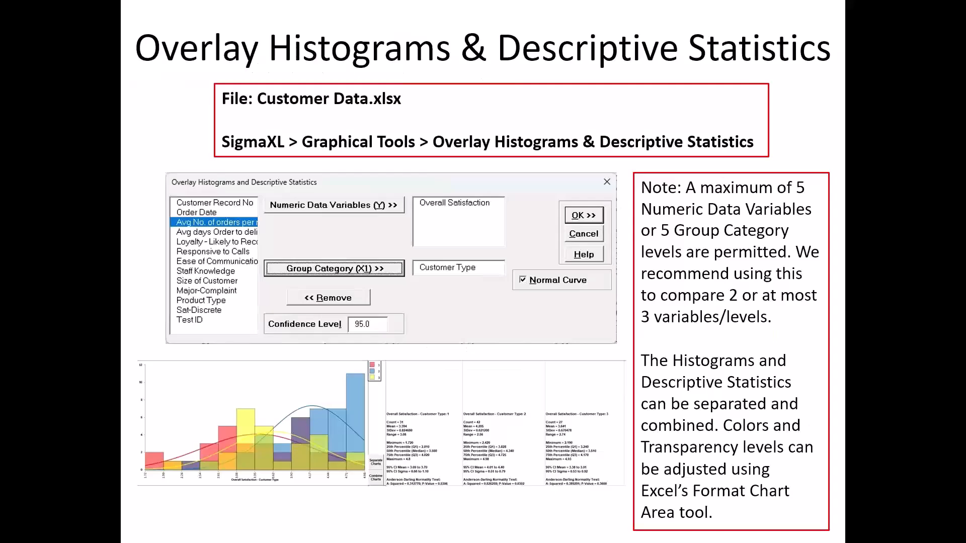
{"action": "key", "text": "Right"}
{"action": "key", "text": "Right"}
{"action": "key", "text": "Right"}
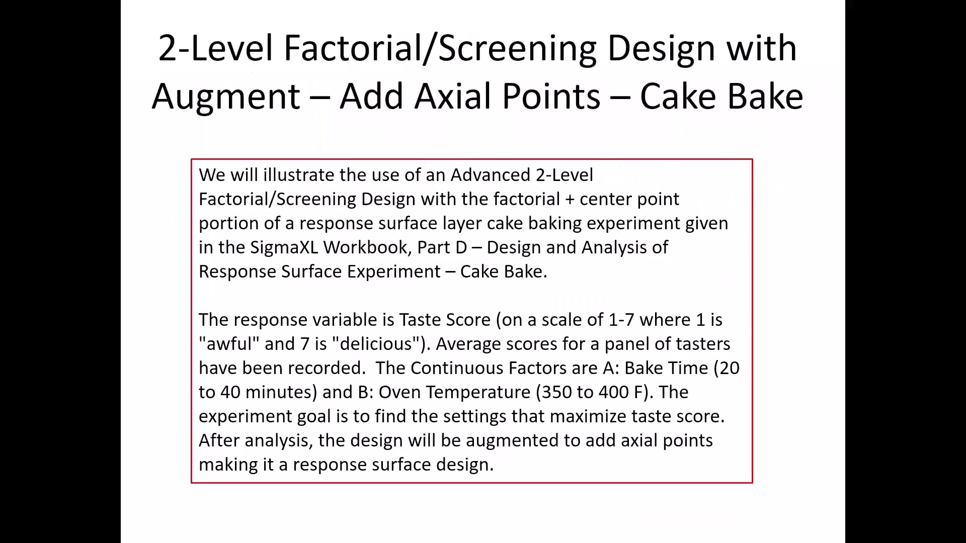
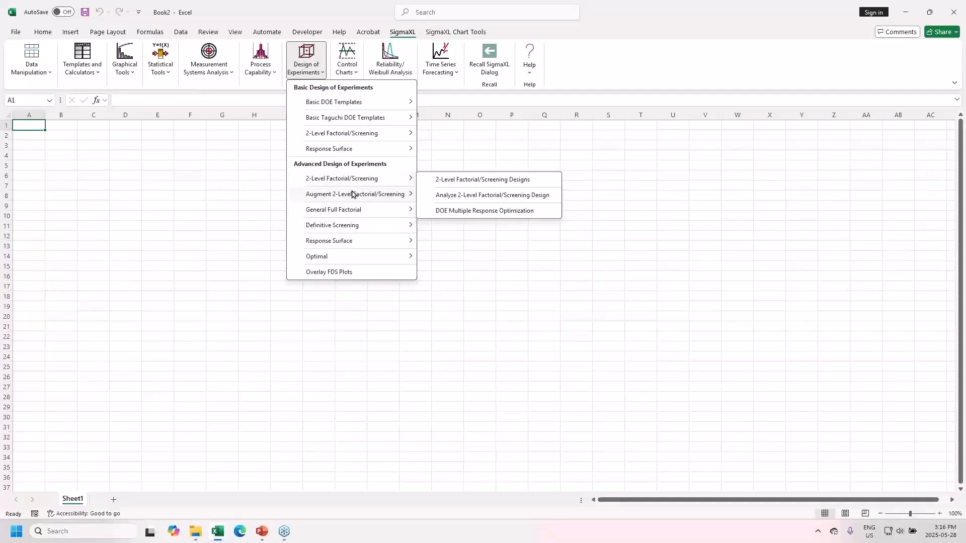
Step: Open the advanced 2-Level Factorial/Screening Designs setup and examine the full design power information
{"action": "mouse_move", "coordinate": [351, 196]}
{"action": "left_click", "coordinate": [443, 185]}
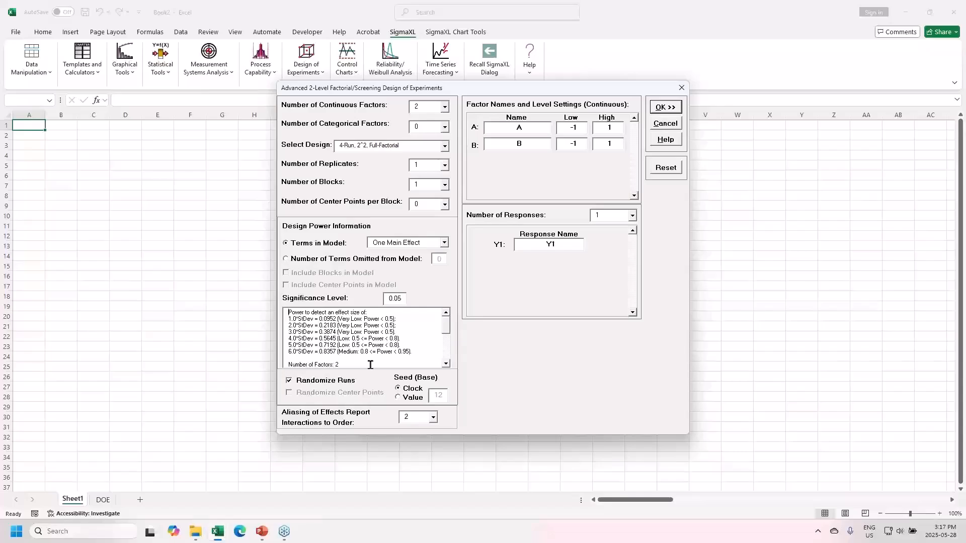
{"action": "left_click_drag", "start_coordinate": [448, 328], "coordinate": [448, 356]}
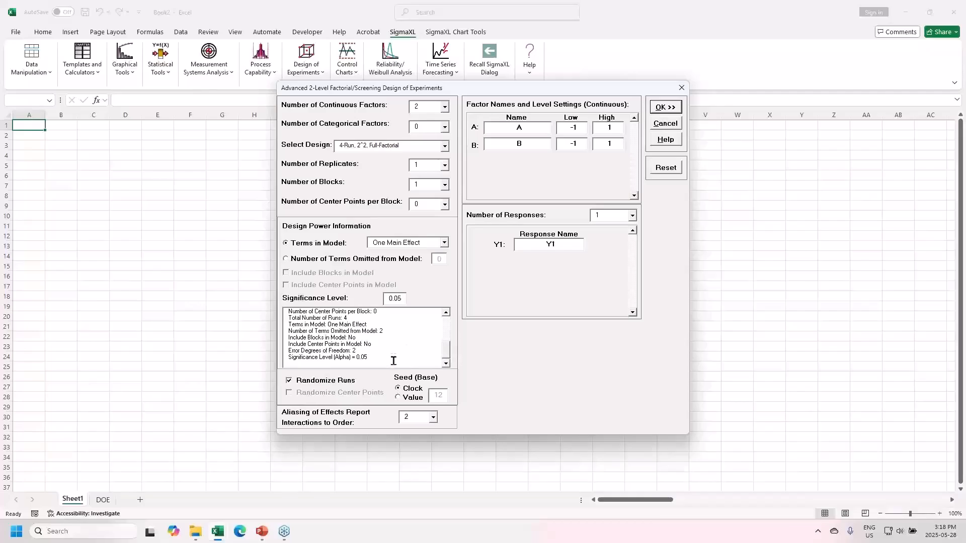
Step: Compare the design power for All Main Effects and ME + 2-Way Interactions, ending with the model terms back on One Main Effect
{"action": "left_click_drag", "start_coordinate": [447, 353], "coordinate": [449, 327]}
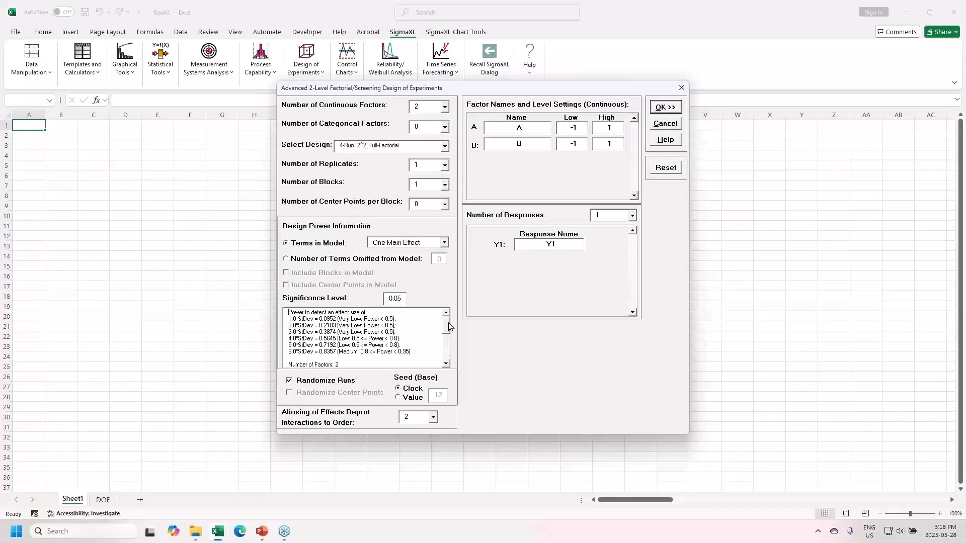
{"action": "left_click", "coordinate": [444, 244]}
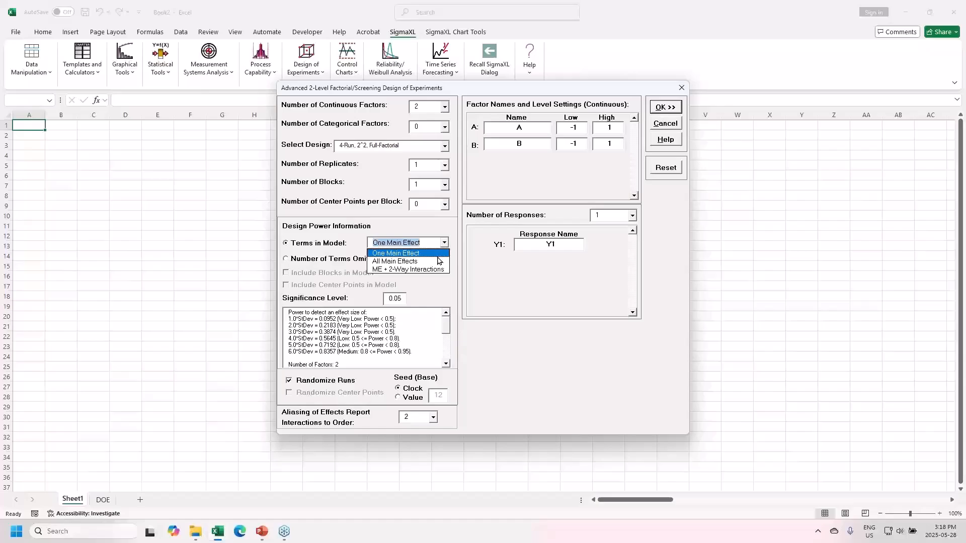
{"action": "left_click", "coordinate": [436, 261]}
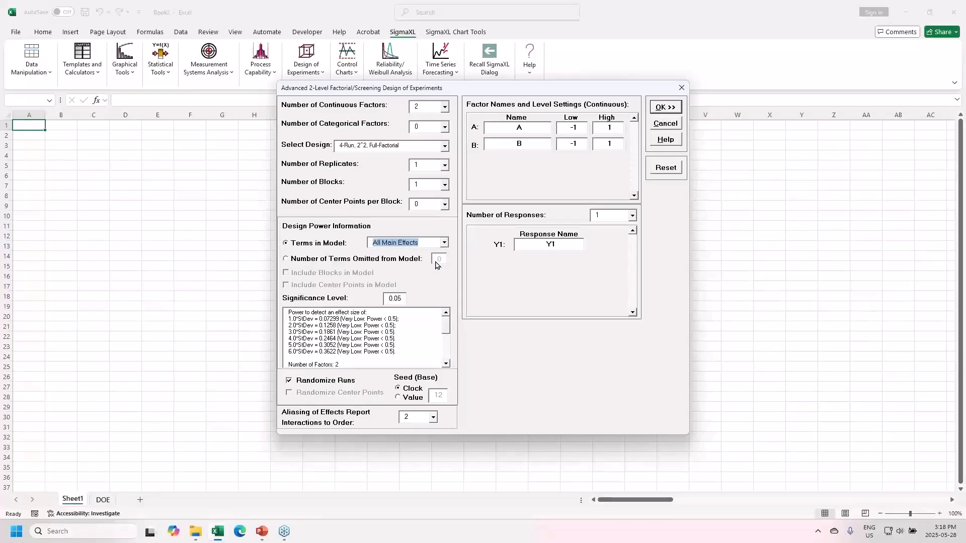
{"action": "left_click", "coordinate": [448, 333]}
{"action": "mouse_move", "coordinate": [447, 330]}
{"action": "left_mouse_down"}
{"action": "mouse_move", "coordinate": [448, 357]}
{"action": "mouse_move", "coordinate": [445, 316]}
{"action": "left_mouse_up"}
{"action": "left_click", "coordinate": [444, 243]}
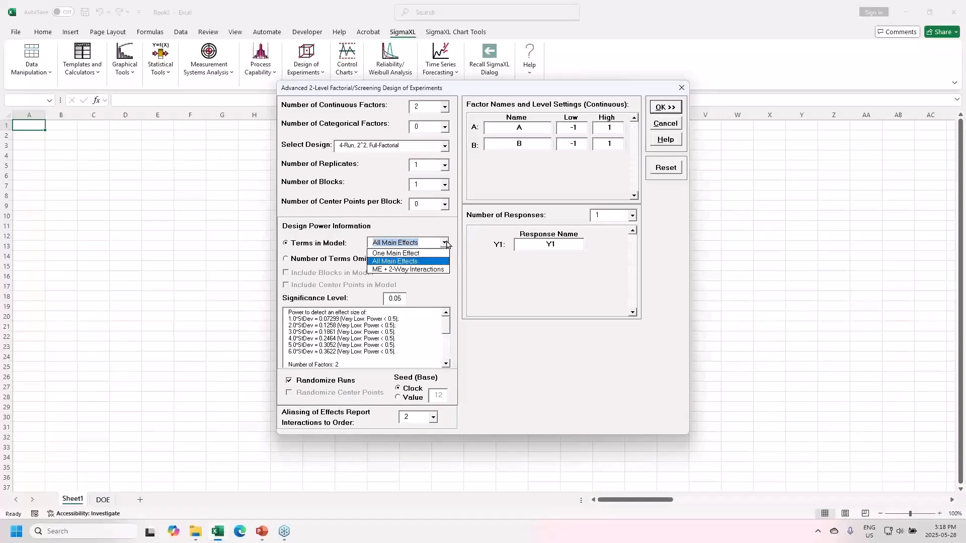
{"action": "left_click", "coordinate": [439, 269]}
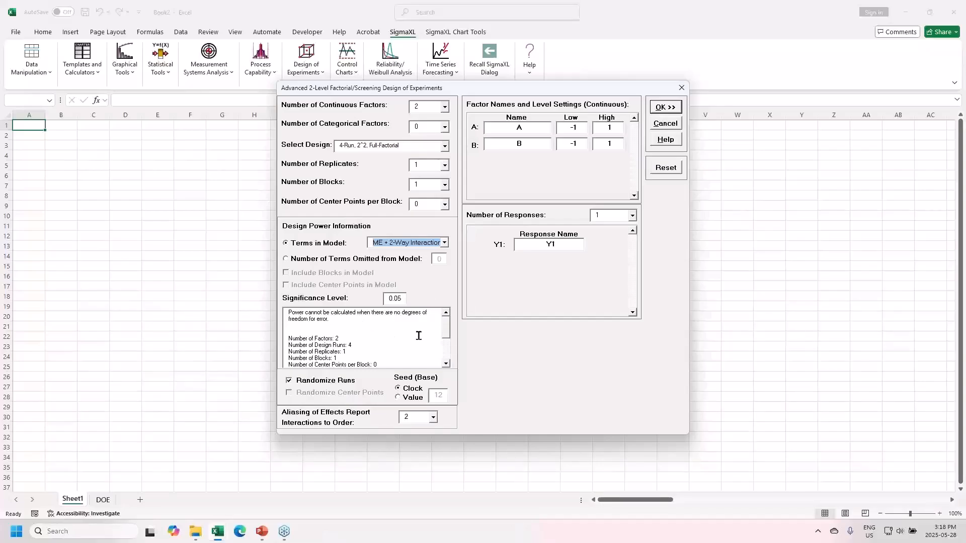
{"action": "left_click", "coordinate": [445, 243]}
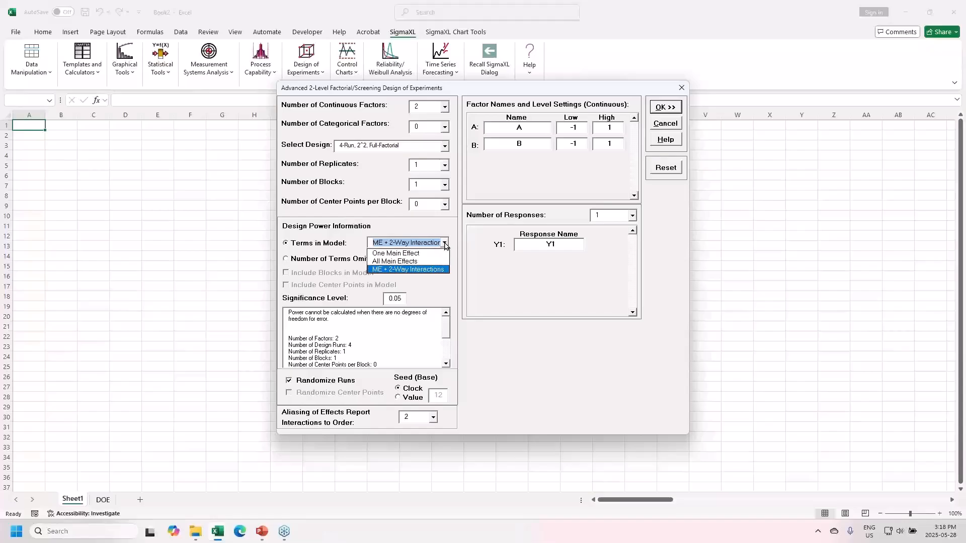
{"action": "left_click", "coordinate": [442, 262]}
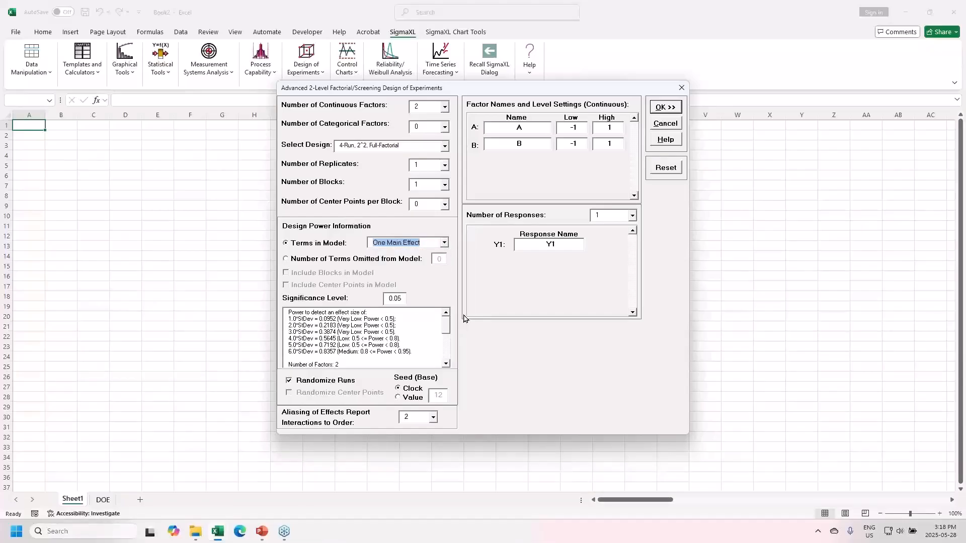
Step: Set the design to 2 replicates, 2 blocks and 2 center points per block
{"action": "left_click", "coordinate": [445, 165]}
{"action": "left_click", "coordinate": [432, 182]}
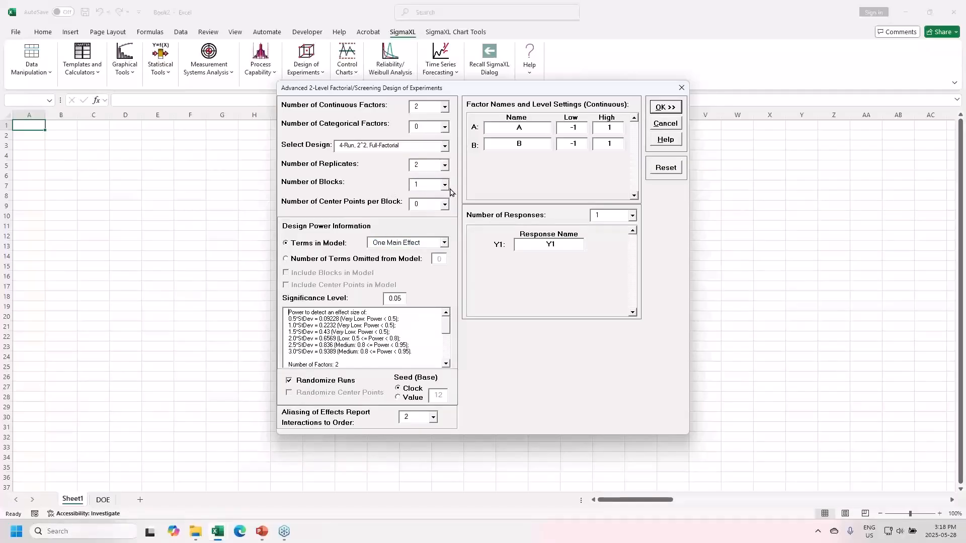
{"action": "left_click", "coordinate": [445, 185]}
{"action": "left_click", "coordinate": [437, 203]}
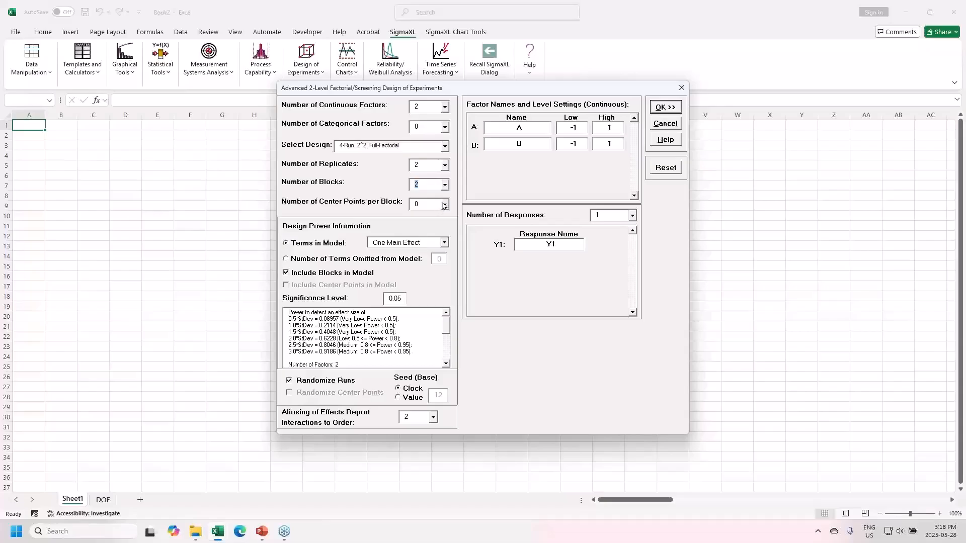
{"action": "left_click", "coordinate": [445, 204]}
{"action": "left_click", "coordinate": [440, 232]}
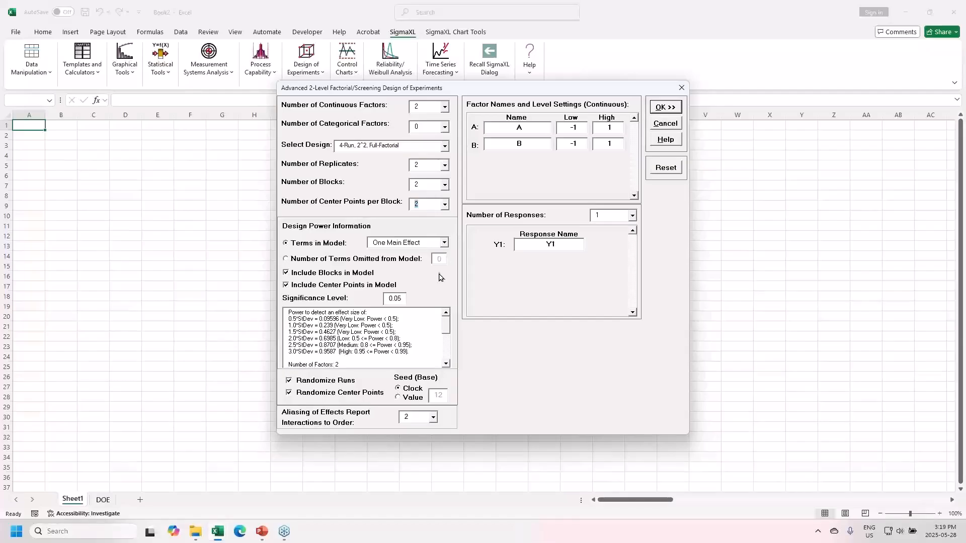
Step: Set the power calculation's model terms to All Main Effects and review the complete design power information
{"action": "left_click", "coordinate": [445, 246]}
{"action": "left_click", "coordinate": [442, 263]}
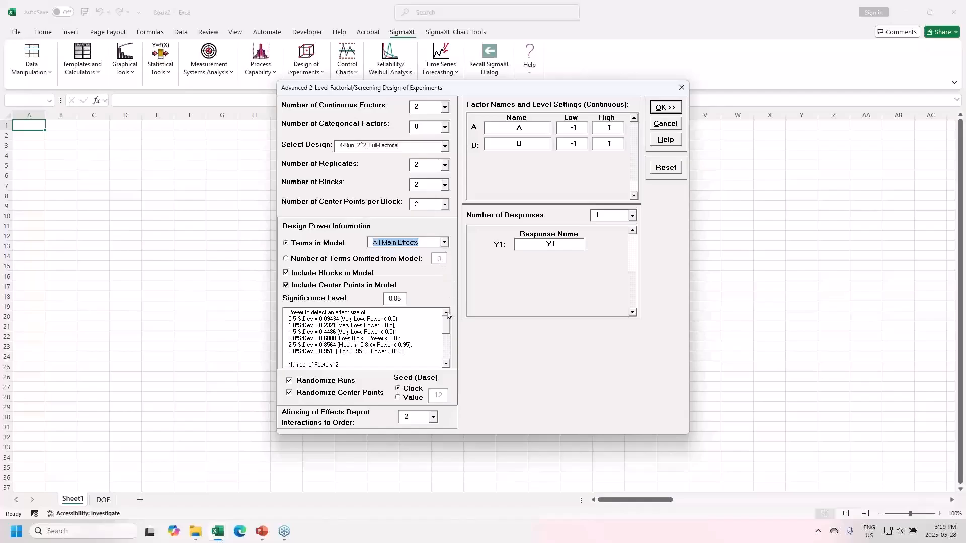
{"action": "left_click", "coordinate": [446, 363]}
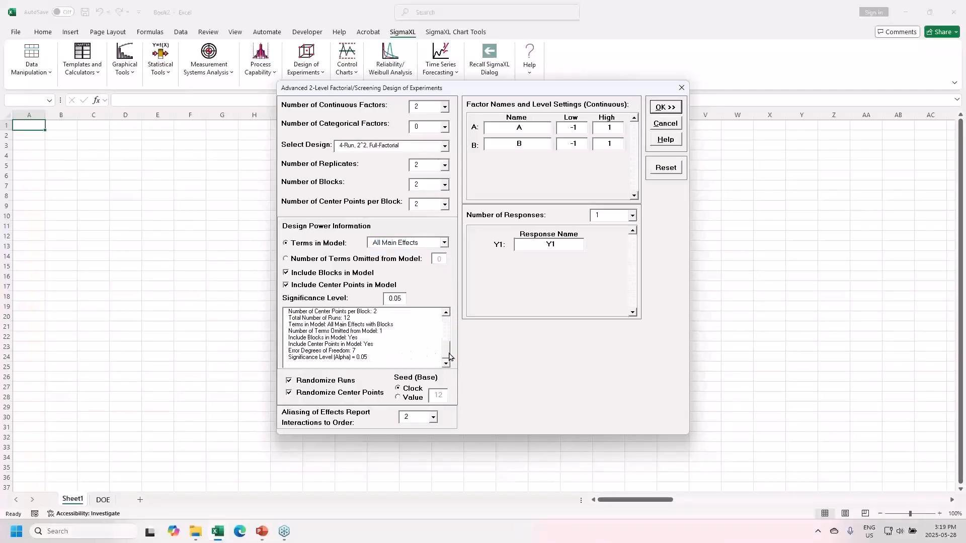
{"action": "left_click_drag", "start_coordinate": [447, 354], "coordinate": [447, 326]}
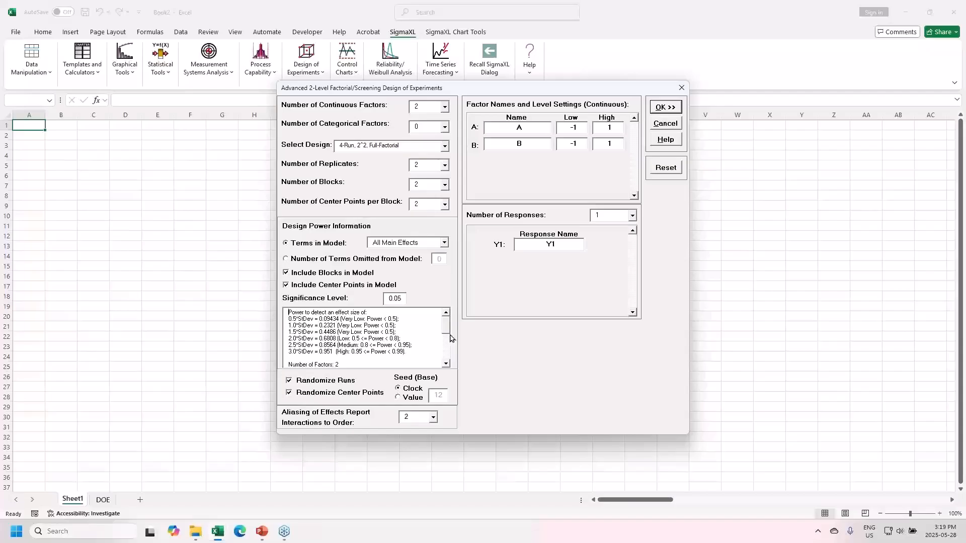
Step: Define factor A as Bake Time with levels 20 and 40, and factor B as Oven Temp with levels 350 and 400
{"action": "left_click", "coordinate": [532, 131]}
{"action": "type", "text": "Bake Time"}
{"action": "left_click", "coordinate": [528, 143]}
{"action": "key", "text": "BackSpace"}
{"action": "type", "text": "Oven Temp"}
{"action": "left_click", "coordinate": [580, 147]}
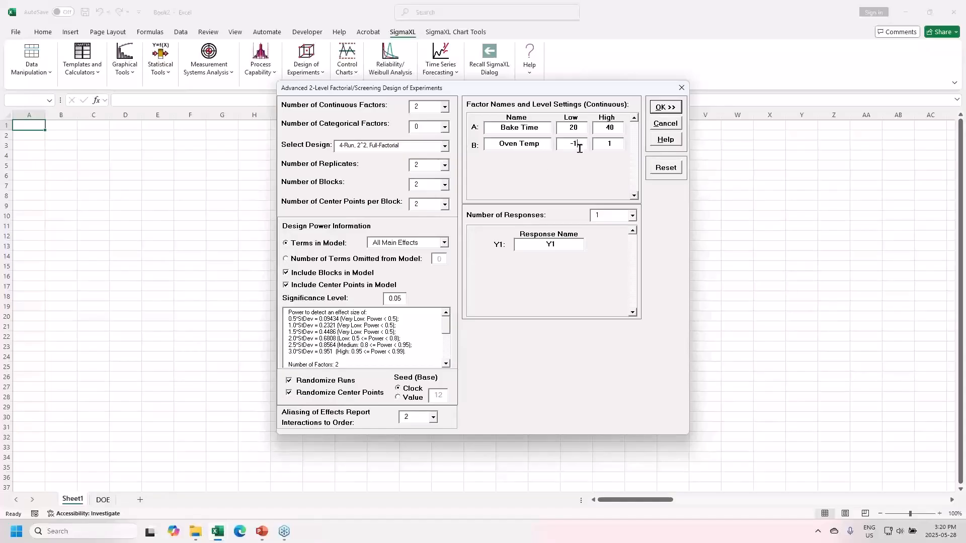
{"action": "type", "text": "350"}
{"action": "left_click", "coordinate": [615, 143]}
{"action": "type", "text": "40"}
Step: Name the Y1 response Taste Score
{"action": "left_click", "coordinate": [560, 246]}
{"action": "key", "text": "BackSpace"}
{"action": "key", "text": "BackSpace"}
{"action": "type", "text": "aste Score"}
Step: Generate the design worksheet with center point randomization off and a fixed seed value of 12
{"action": "left_click", "coordinate": [335, 398]}
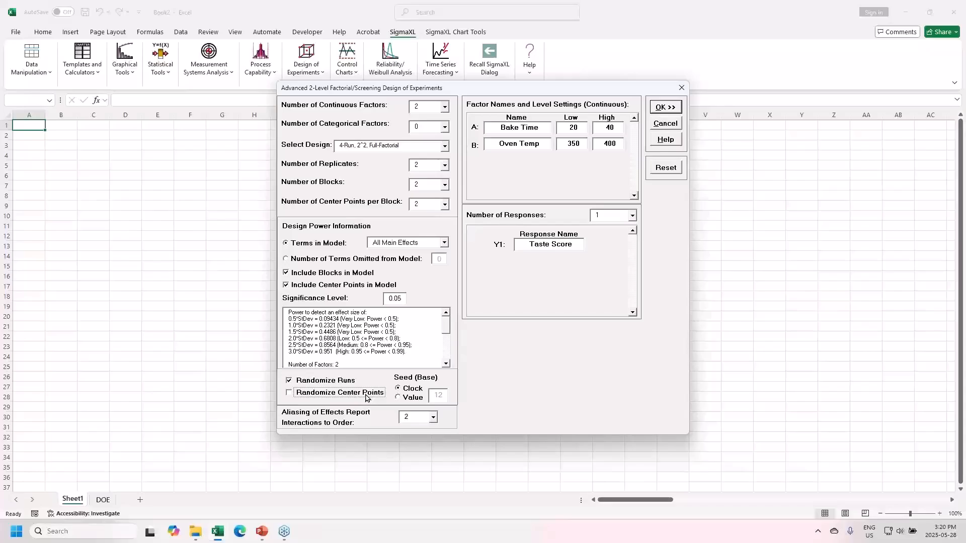
{"action": "left_click", "coordinate": [409, 398]}
{"action": "left_click", "coordinate": [666, 107]}
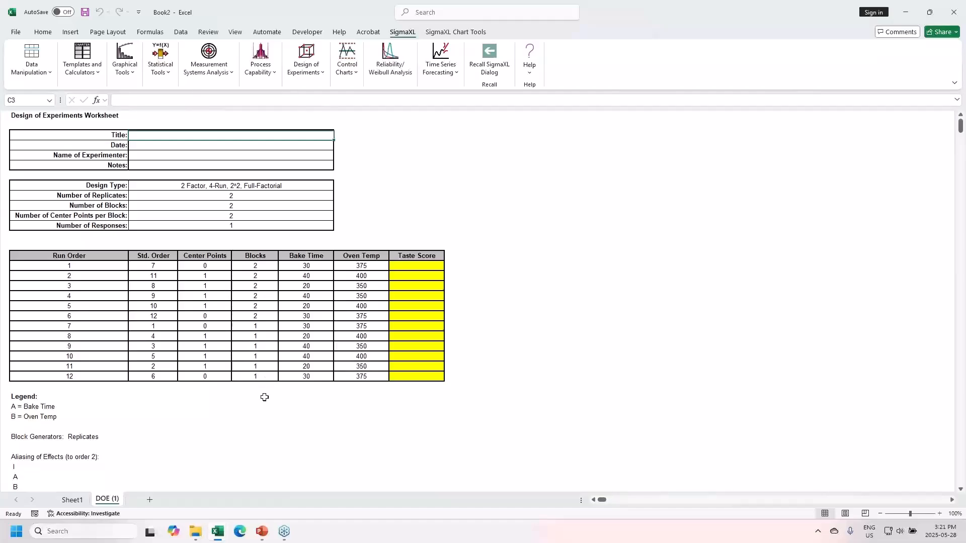
Step: Review the generated design worksheet, including its run table, aliasing of effects and design power information
{"action": "scroll", "coordinate": [264, 398], "scroll_direction": "down", "scroll_amount": 6}
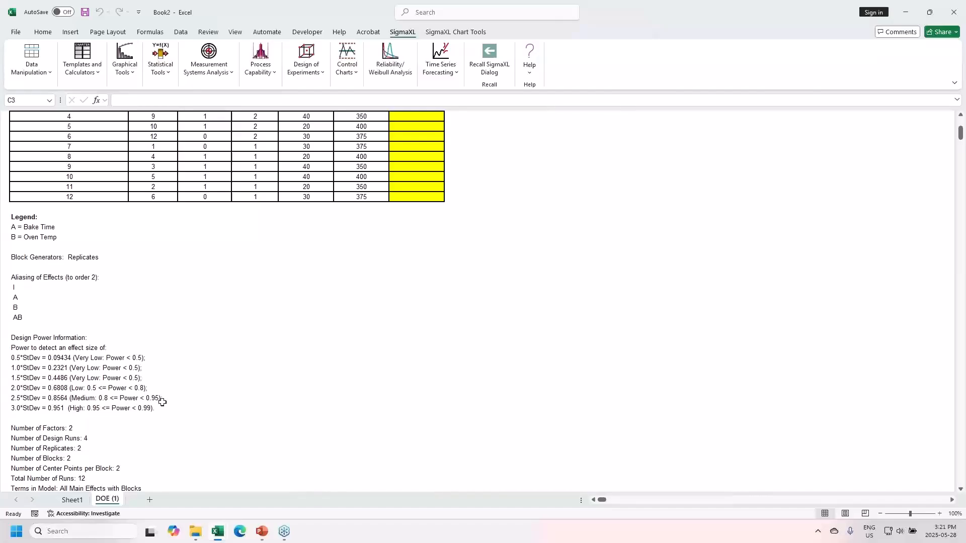
{"action": "scroll", "coordinate": [163, 402], "scroll_direction": "down", "scroll_amount": 3}
{"action": "scroll", "coordinate": [163, 402], "scroll_direction": "up", "scroll_amount": 6}
{"action": "scroll", "coordinate": [126, 370], "scroll_direction": "up", "scroll_amount": 2}
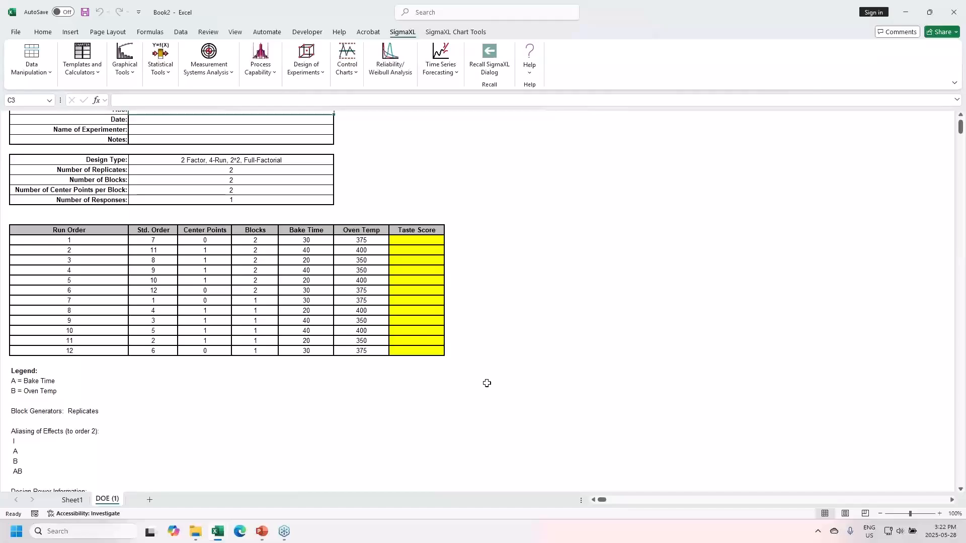
Step: Switch to the Advanced 2-Level Factorial Example - Cake Bake workbook containing the filled-in Taste Score results
{"action": "key", "text": "alt+Tab"}
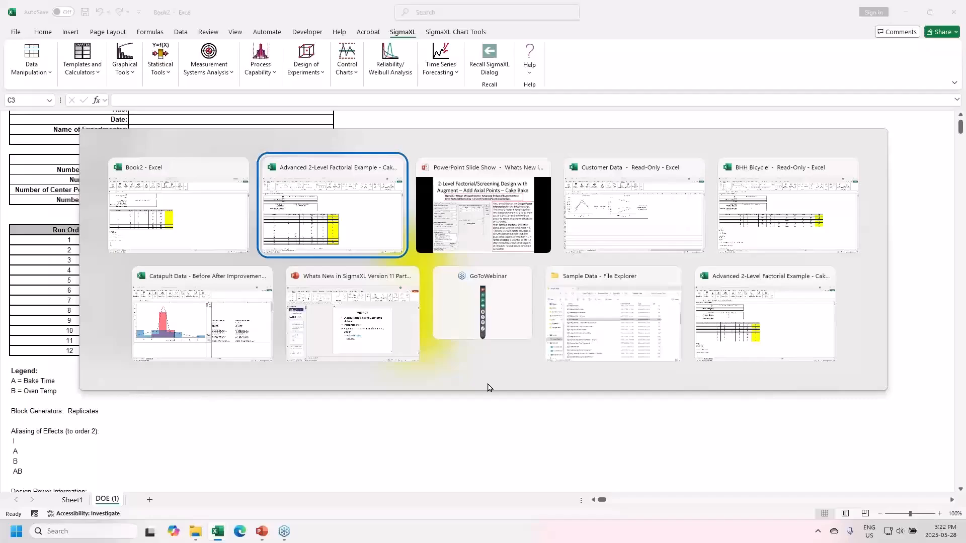
{"action": "key", "text": "alt+Tab"}
{"action": "key", "text": "alt+Tab"}
{"action": "key", "text": "alt+Tab"}
{"action": "key", "text": "alt+Tab"}
{"action": "key", "text": "alt+Tab"}
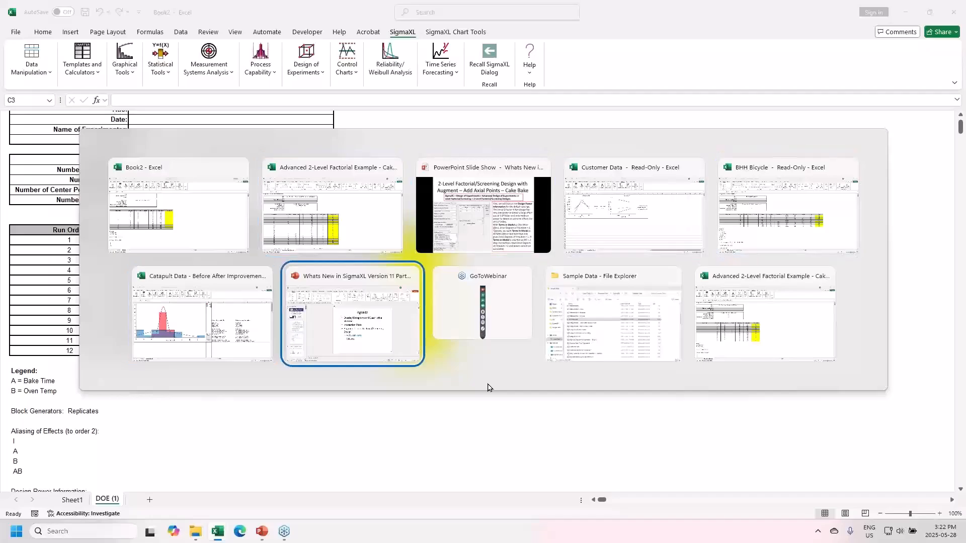
{"action": "key", "text": "alt+Tab"}
{"action": "key", "text": "alt+Tab"}
{"action": "key", "text": "alt+Tab"}
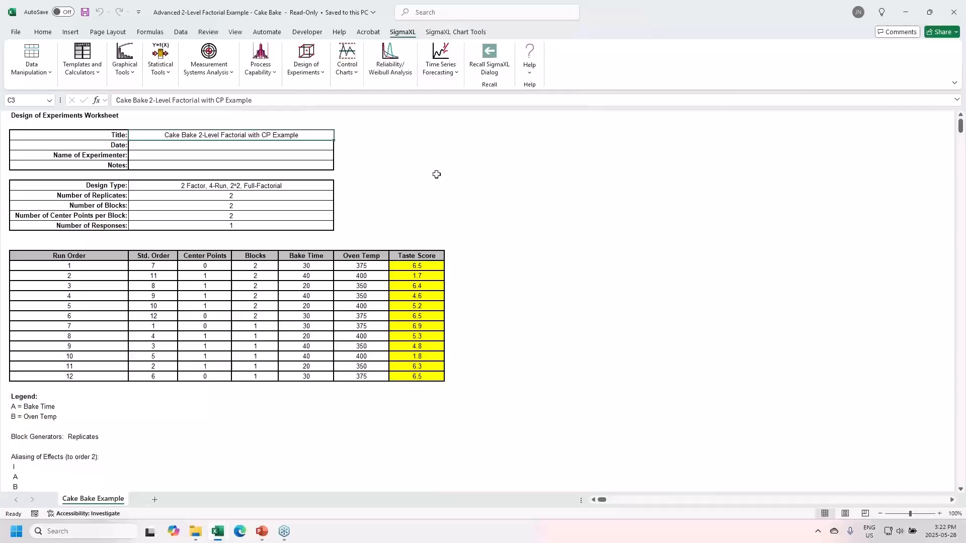
Step: Analyze the 2-level factorial design for Taste Score using all ME + 2-Way Interactions terms, with blocks included and center points excluded
{"action": "left_click", "coordinate": [299, 70]}
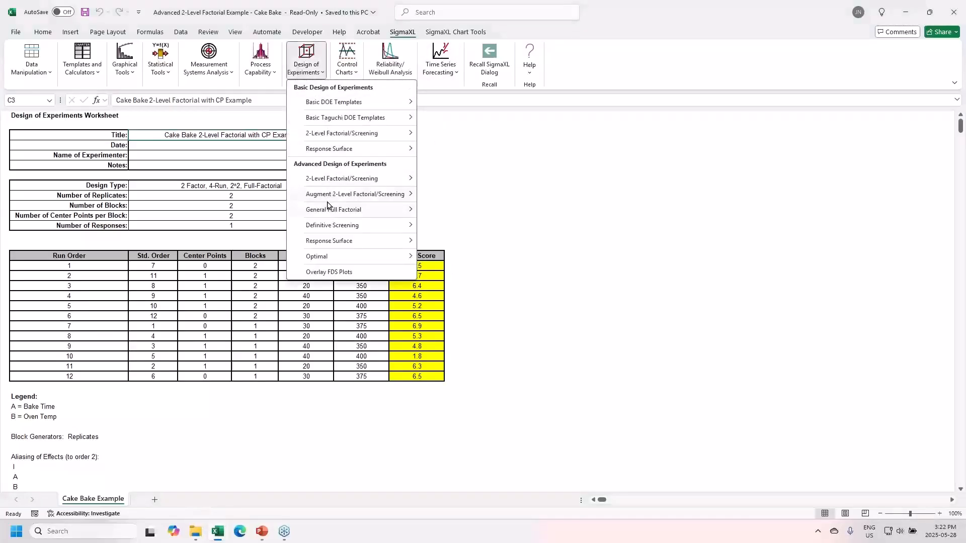
{"action": "mouse_move", "coordinate": [328, 182]}
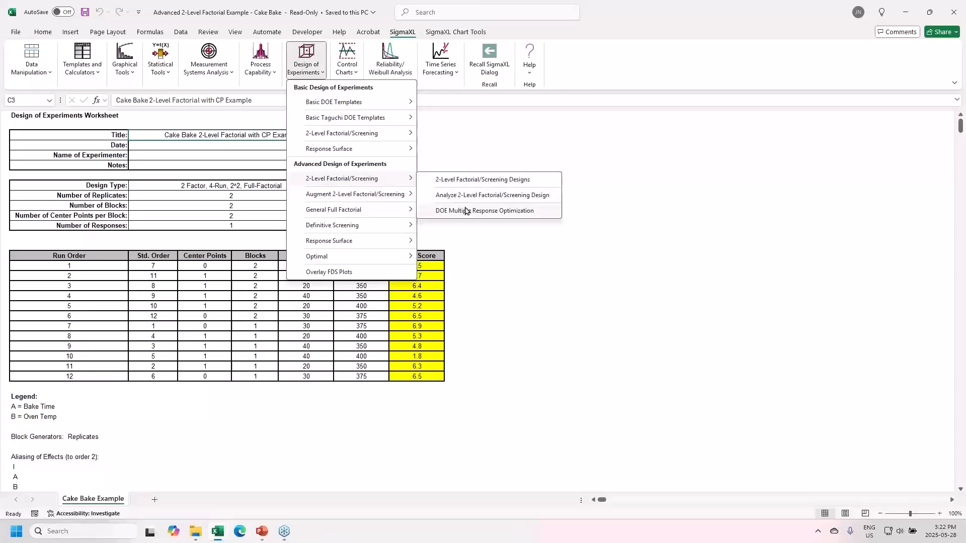
{"action": "left_click", "coordinate": [456, 195]}
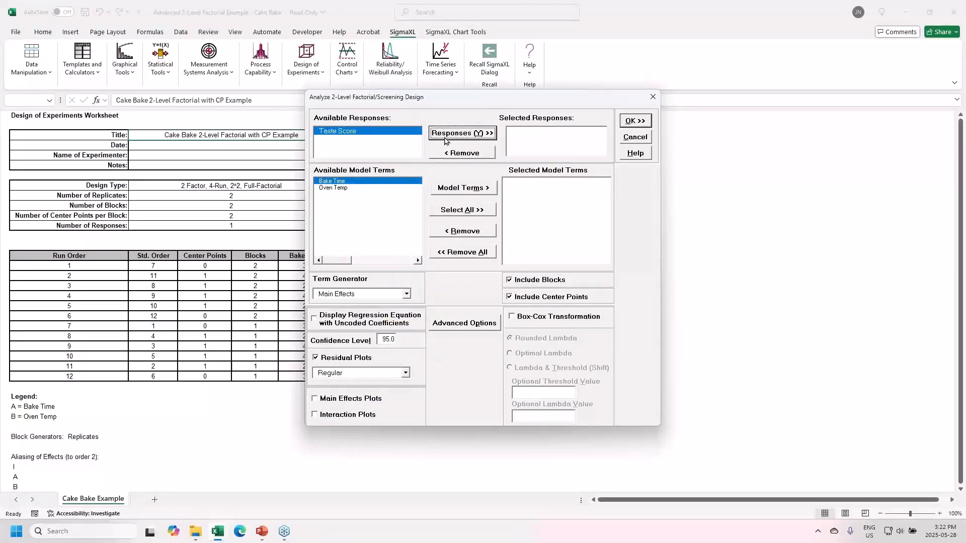
{"action": "left_click", "coordinate": [447, 136]}
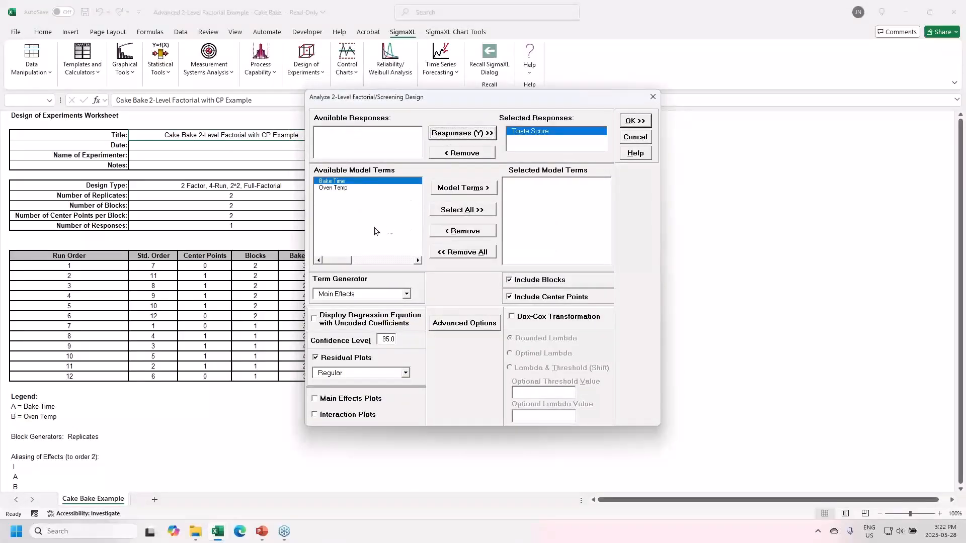
{"action": "left_click", "coordinate": [407, 294]}
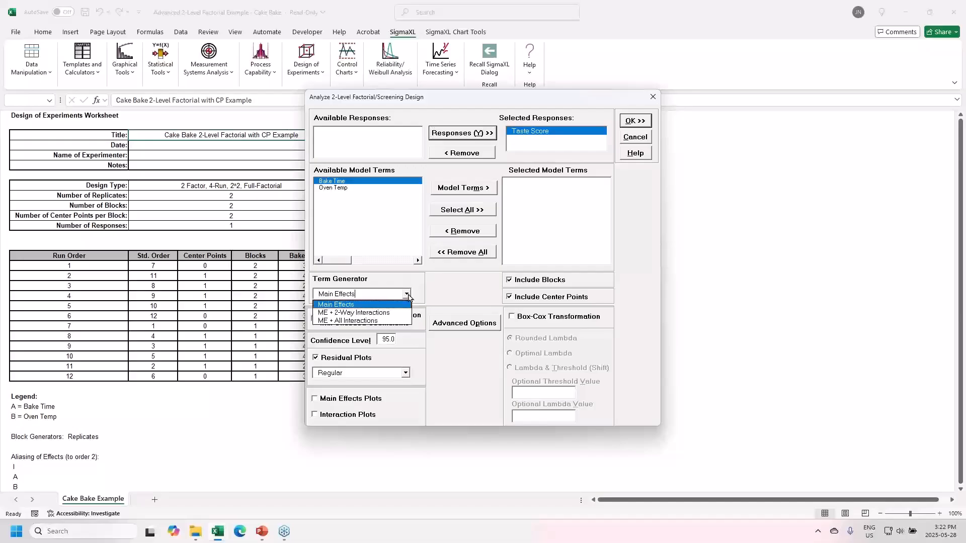
{"action": "left_click", "coordinate": [381, 313]}
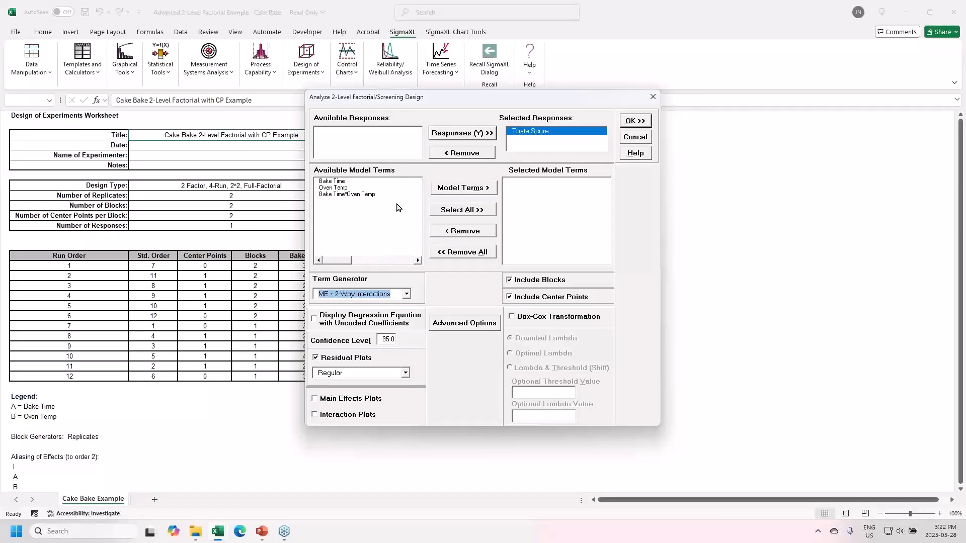
{"action": "left_click", "coordinate": [449, 212]}
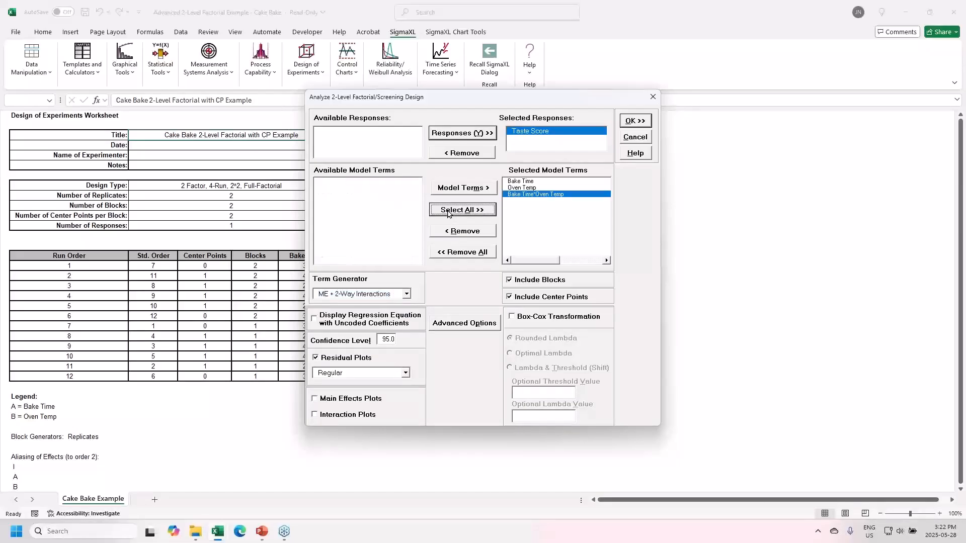
{"action": "left_click", "coordinate": [529, 299]}
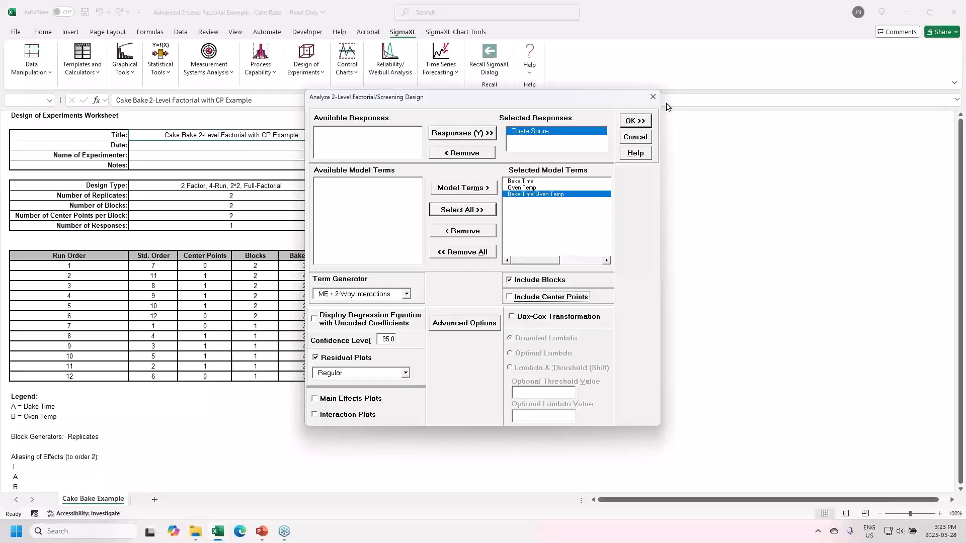
{"action": "left_click", "coordinate": [641, 123]}
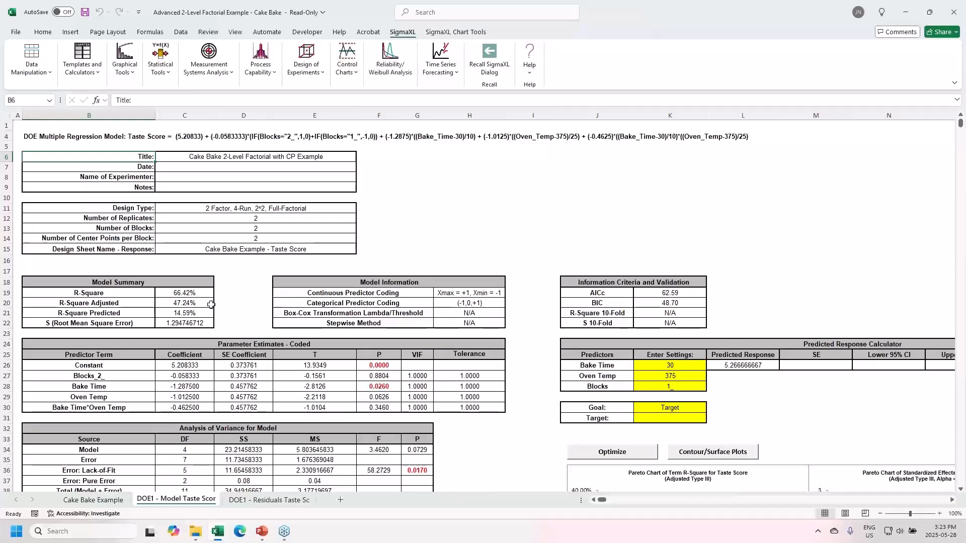
Step: Examine the model's parameter estimates and the lack-of-fit P-value, and review the residual plots for Taste Score
{"action": "scroll", "coordinate": [242, 308], "scroll_direction": "down", "scroll_amount": 3}
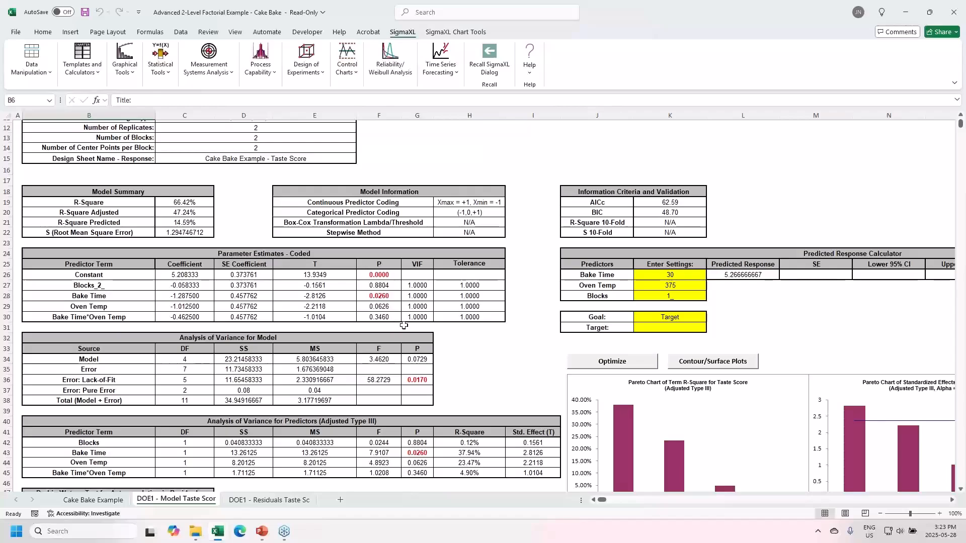
{"action": "left_click", "coordinate": [424, 381]}
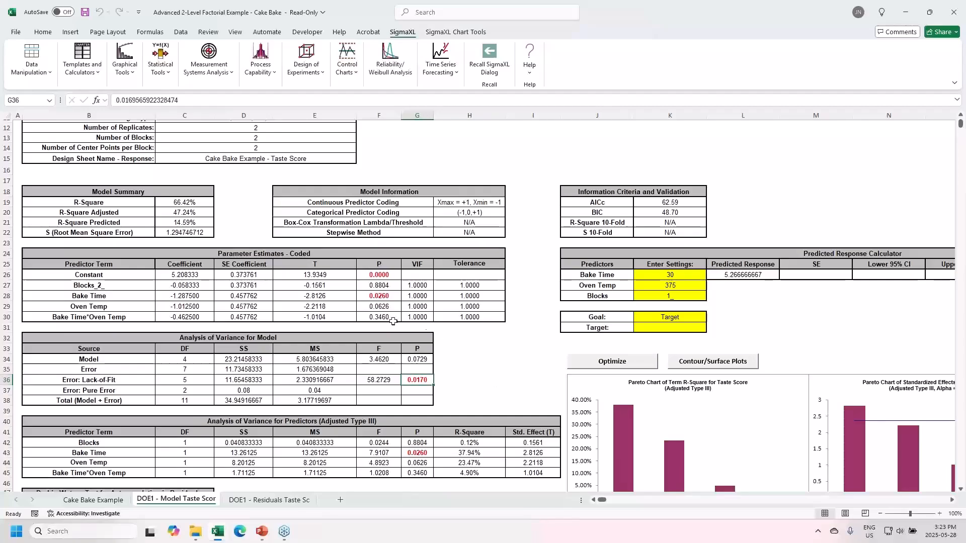
{"action": "left_click", "coordinate": [261, 501]}
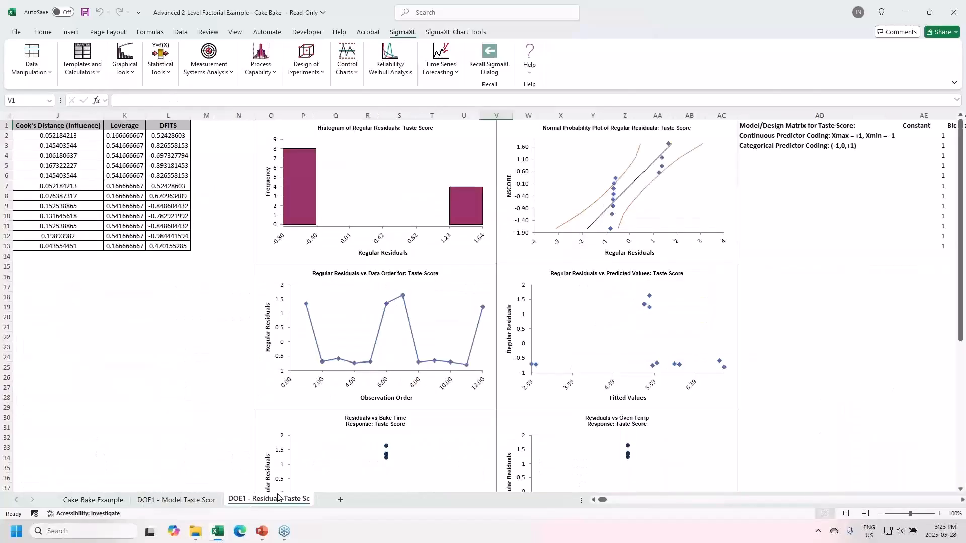
{"action": "scroll", "coordinate": [383, 401], "scroll_direction": "down", "scroll_amount": 3}
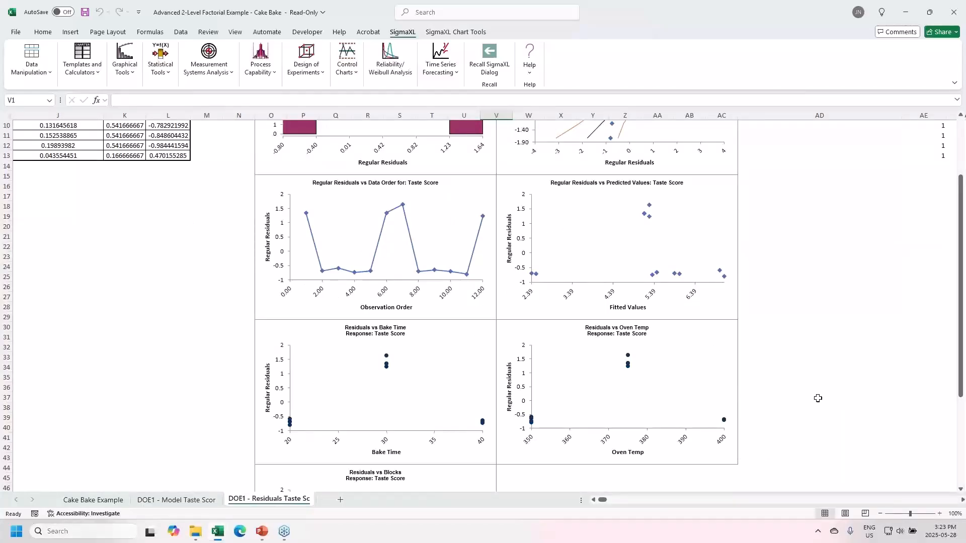
{"action": "scroll", "coordinate": [818, 389], "scroll_direction": "up", "scroll_amount": 3}
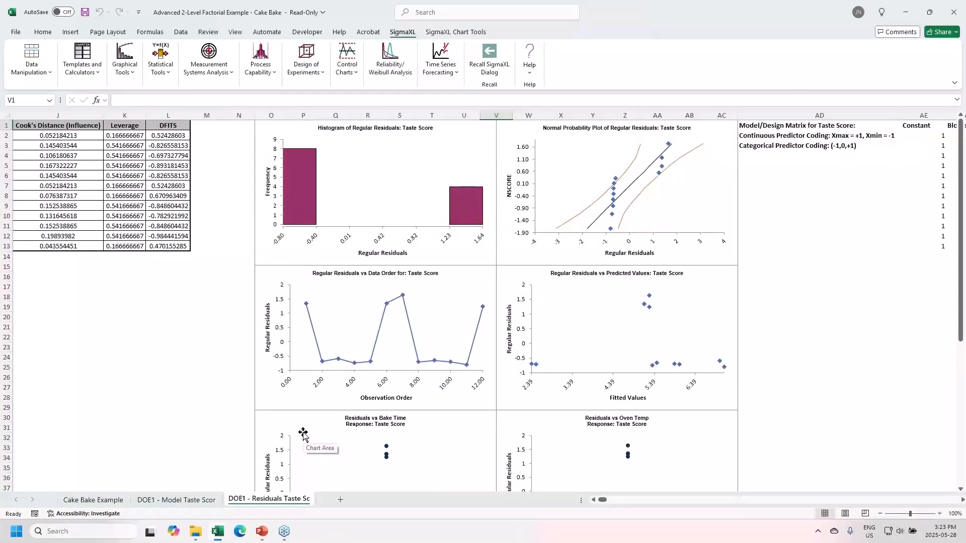
Step: Recall the Taste Score analysis, rerun it with center points included in the model, and review the coefficient and ANOVA tables
{"action": "left_click", "coordinate": [492, 61]}
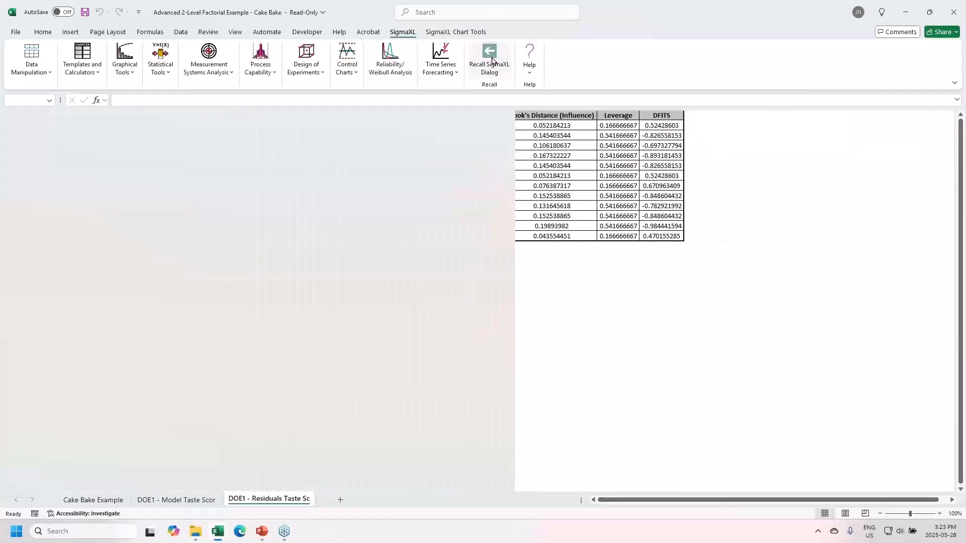
{"action": "left_click", "coordinate": [527, 302]}
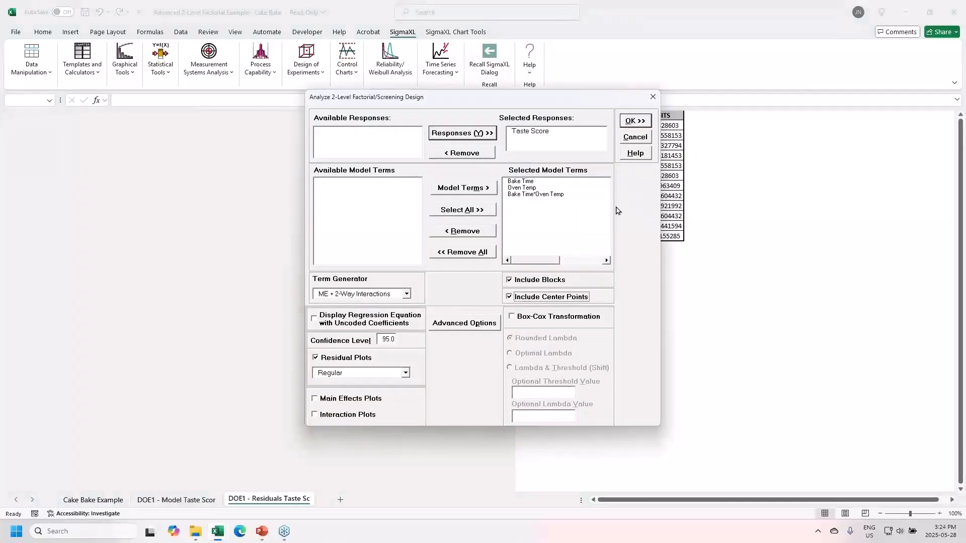
{"action": "left_click", "coordinate": [633, 121]}
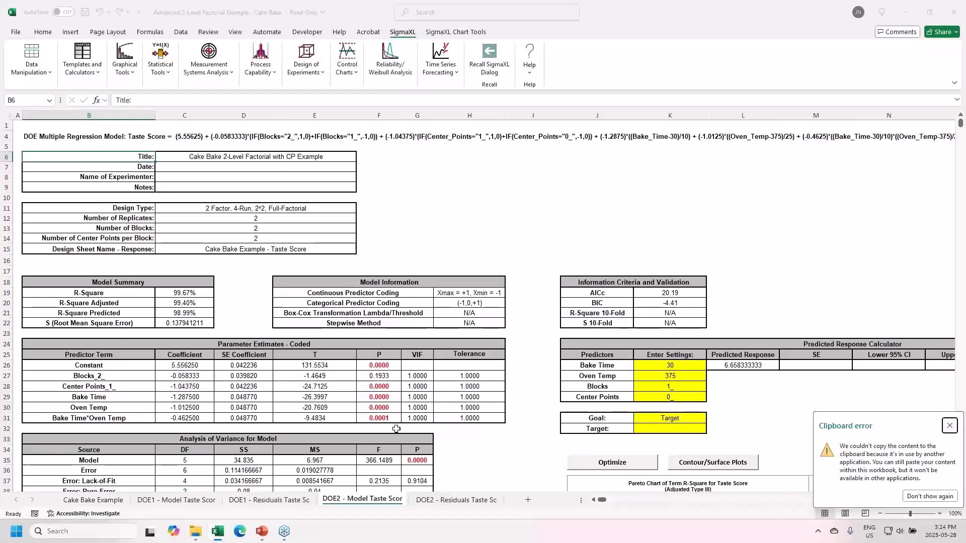
{"action": "scroll", "coordinate": [419, 427], "scroll_direction": "down", "scroll_amount": 2}
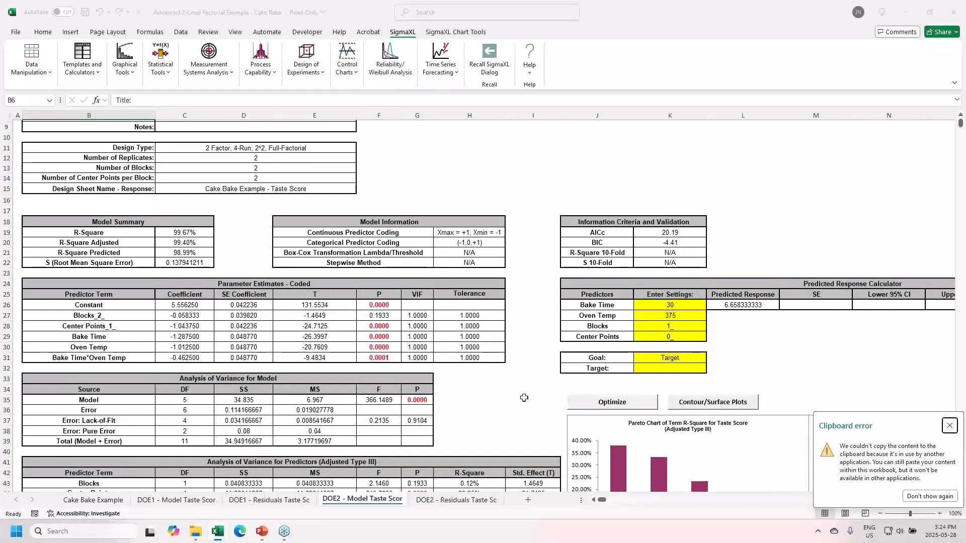
{"action": "scroll", "coordinate": [523, 397], "scroll_direction": "down", "scroll_amount": 2}
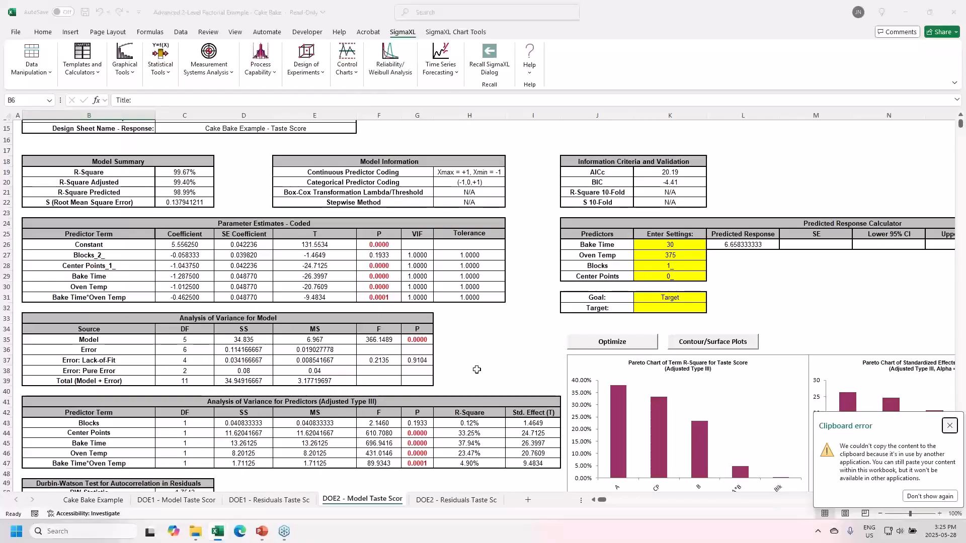
Step: Augment the Cake Bake Example design with face-centered axial points (alpha = 1.0), no added center points, FDS plots and a seed value of 12
{"action": "left_click", "coordinate": [91, 500]}
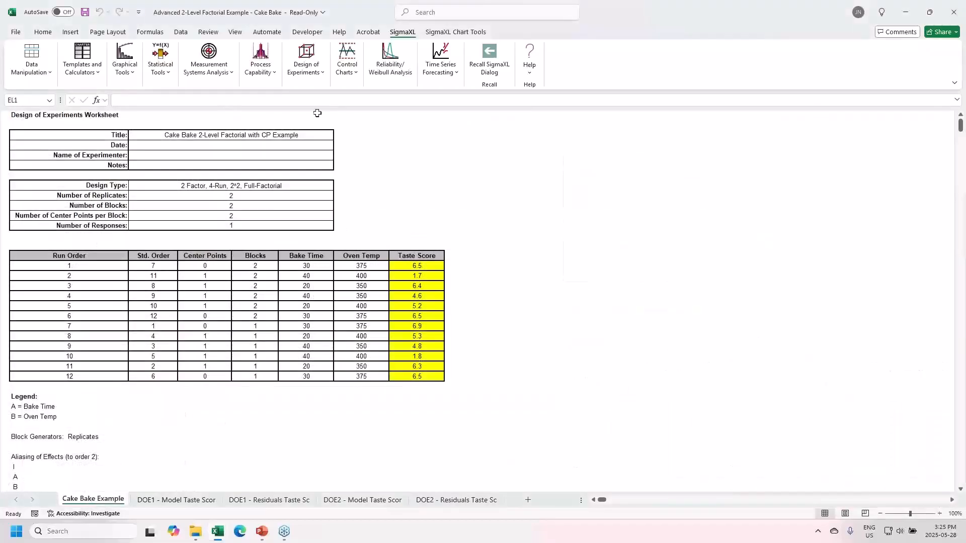
{"action": "left_click", "coordinate": [291, 72]}
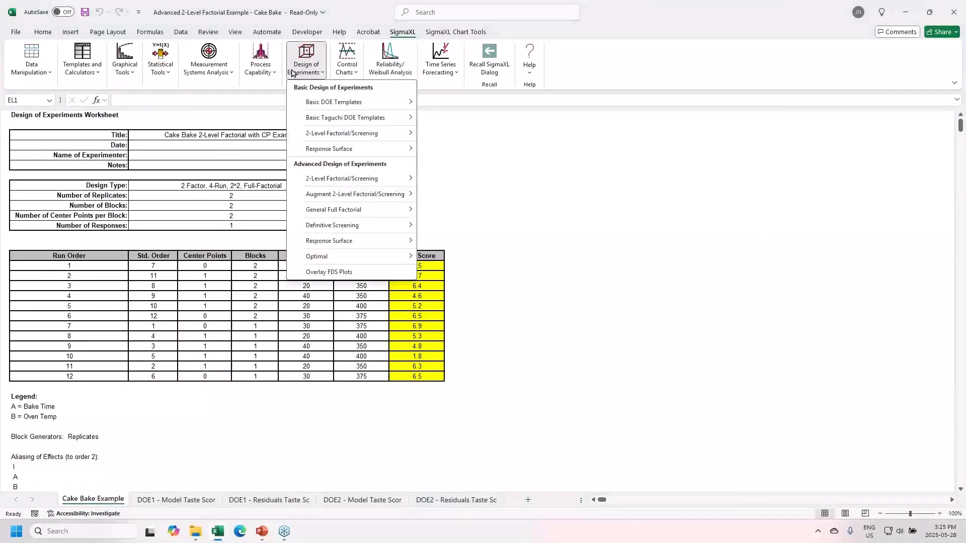
{"action": "mouse_move", "coordinate": [316, 200]}
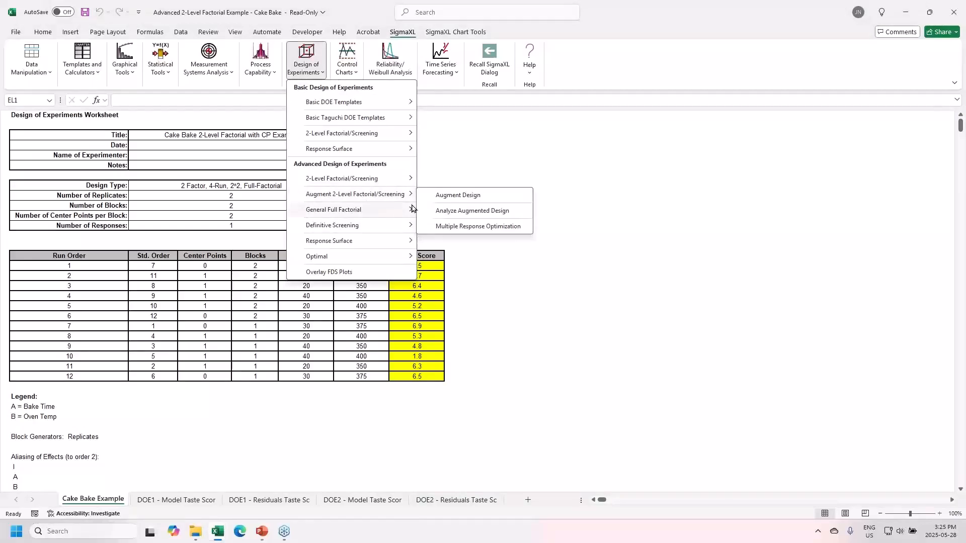
{"action": "left_click", "coordinate": [433, 200]}
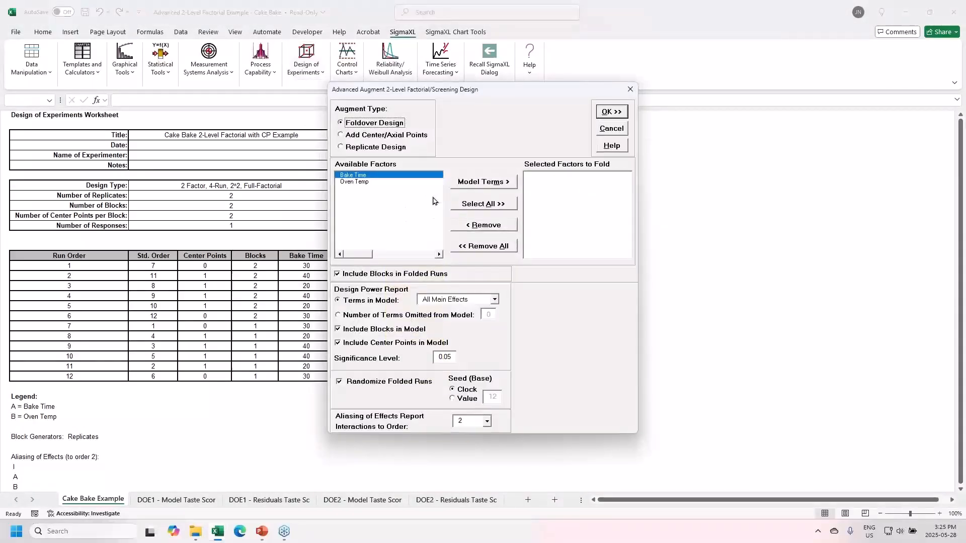
{"action": "left_click", "coordinate": [373, 136]}
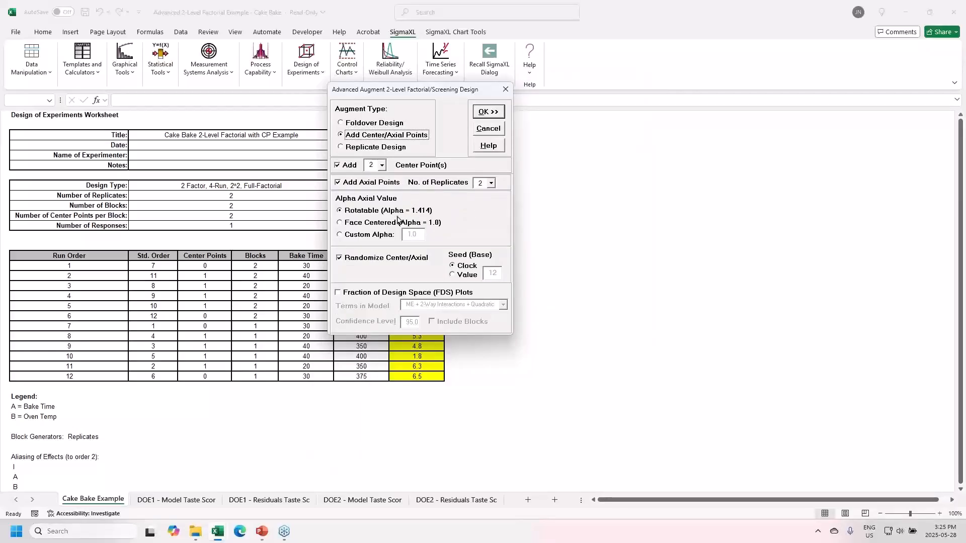
{"action": "left_click", "coordinate": [344, 171]}
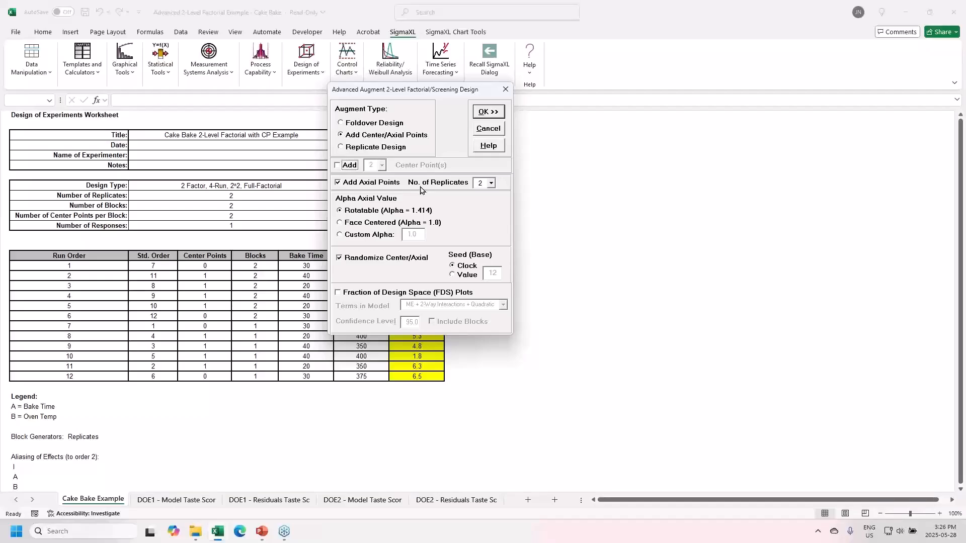
{"action": "left_click", "coordinate": [390, 225]}
{"action": "left_click", "coordinate": [380, 294]}
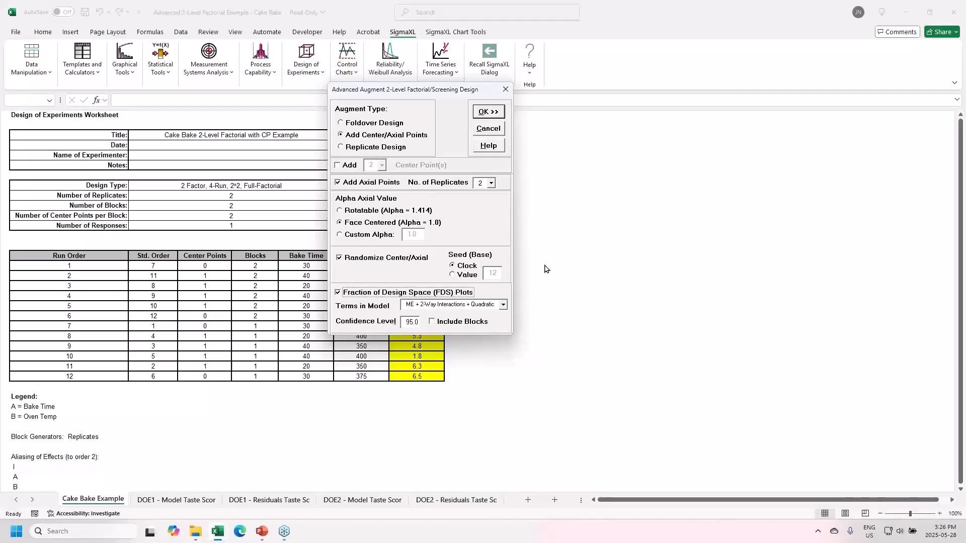
{"action": "left_click", "coordinate": [461, 275]}
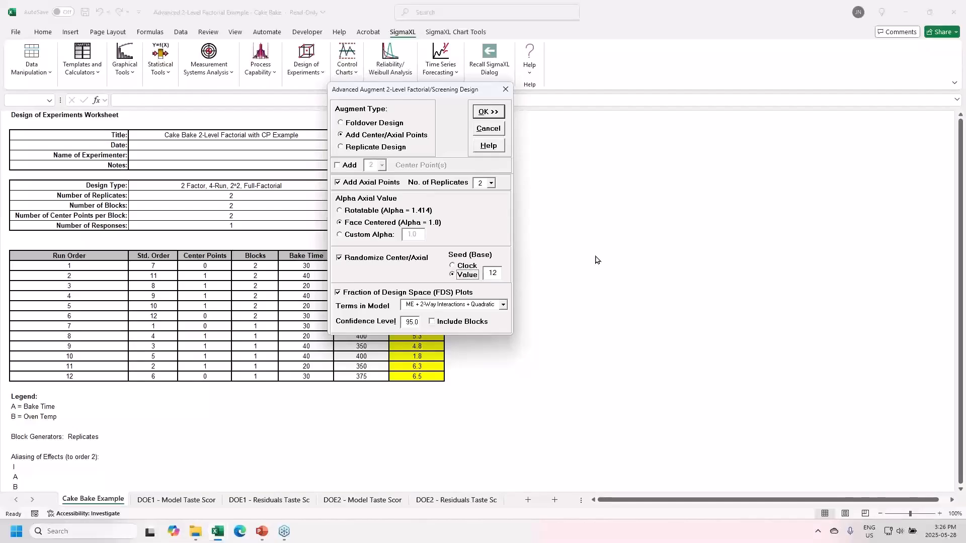
{"action": "left_click", "coordinate": [488, 112]}
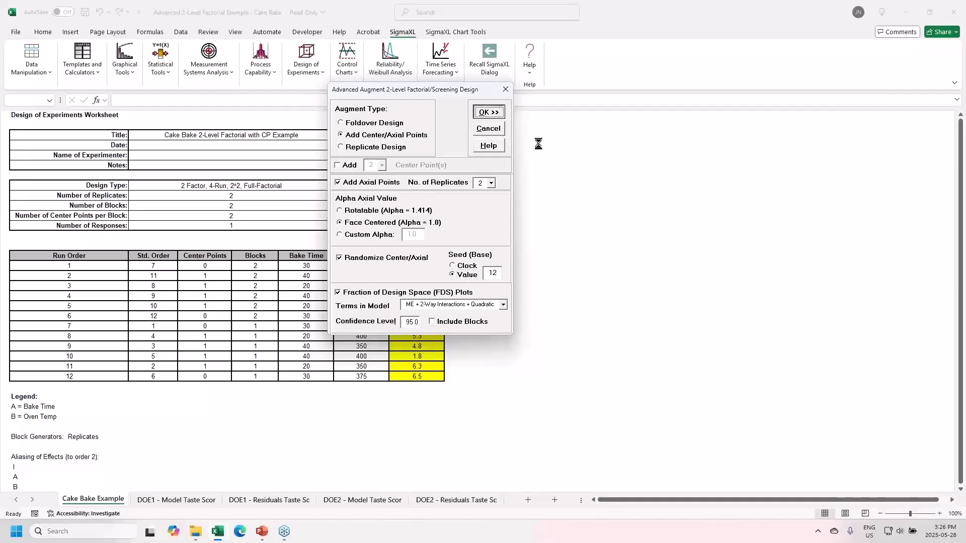
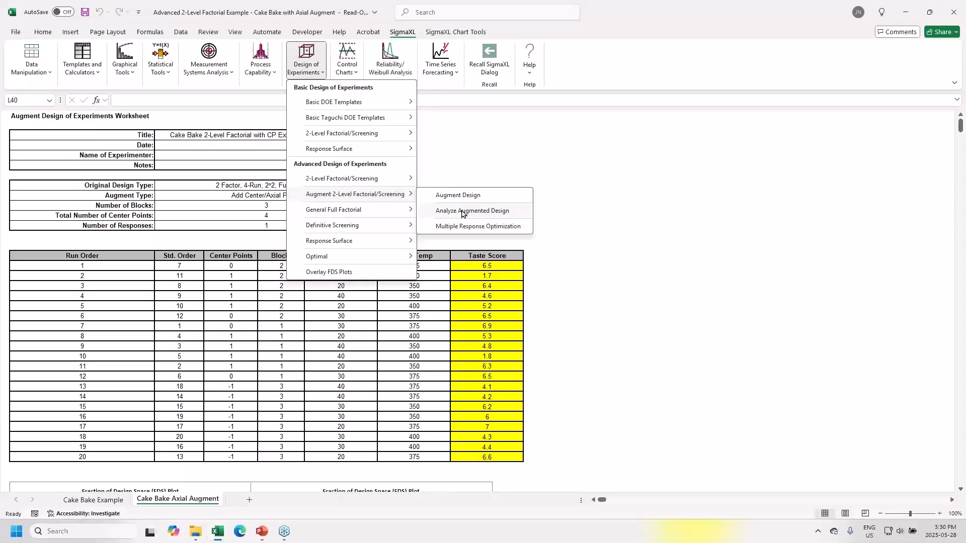
Step: Analyze the augmented design for Taste Score with all ME + 2-Way Interactions + Quadratic terms, main effects and interaction plots, and the uncoded regression equation
{"action": "left_click", "coordinate": [464, 212]}
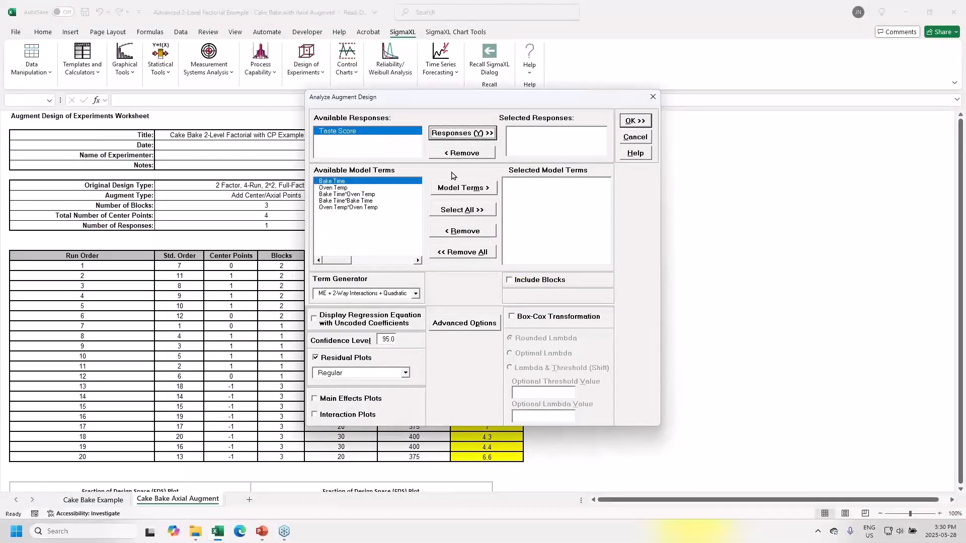
{"action": "left_click", "coordinate": [442, 132]}
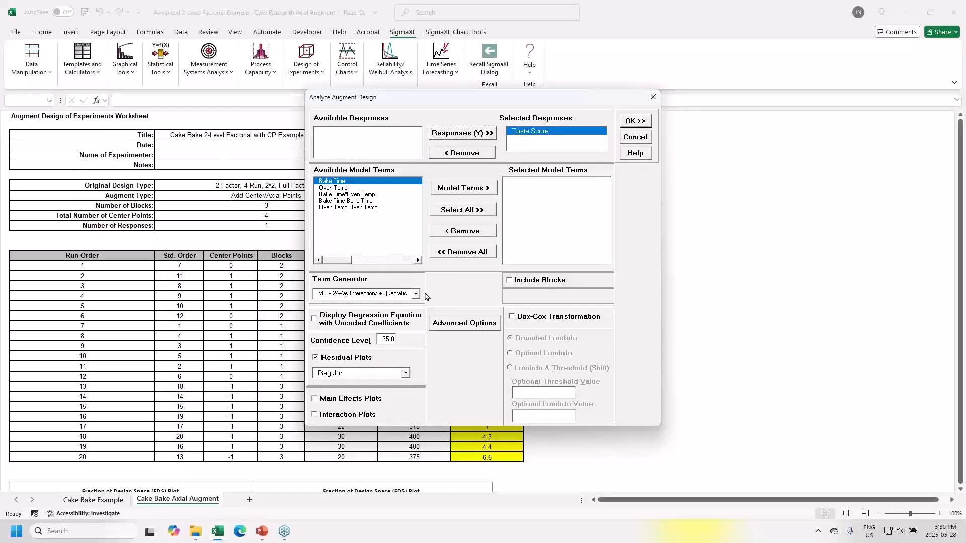
{"action": "left_click", "coordinate": [450, 213]}
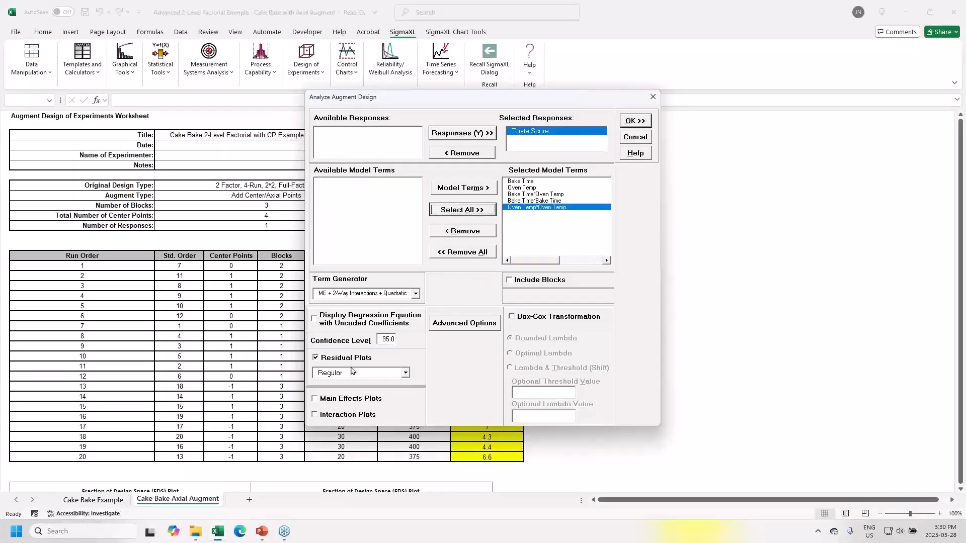
{"action": "left_click", "coordinate": [339, 401]}
{"action": "left_click", "coordinate": [344, 415]}
{"action": "left_click", "coordinate": [355, 323]}
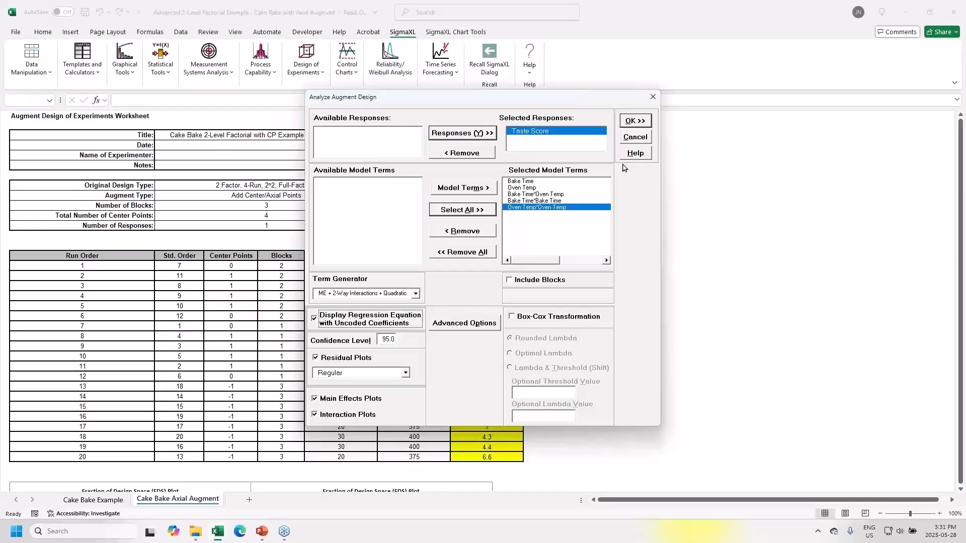
{"action": "left_click", "coordinate": [645, 123]}
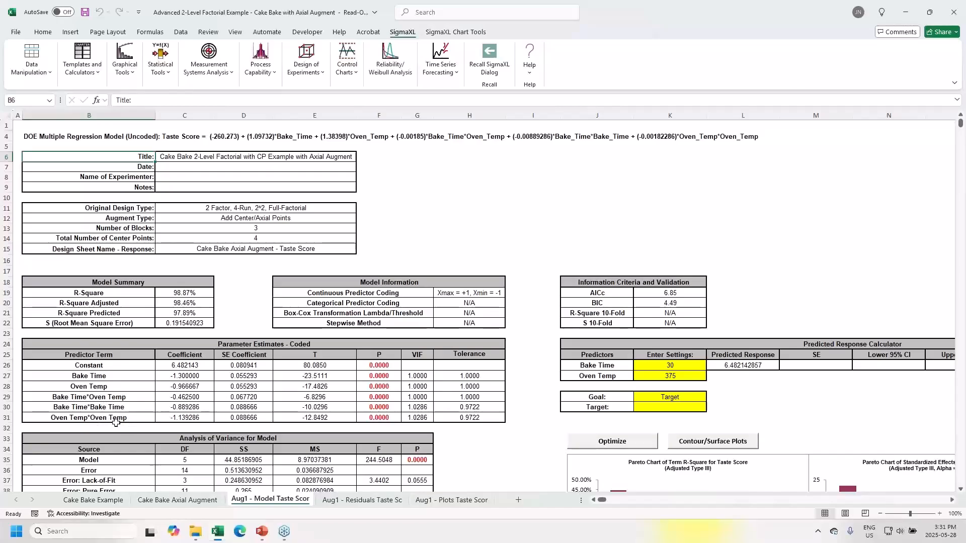
Step: Set Bake Time to 23 and Oven Temp to 368 in the Predicted Response Calculator and check the predicted response
{"action": "scroll", "coordinate": [503, 463], "scroll_direction": "down", "scroll_amount": 4}
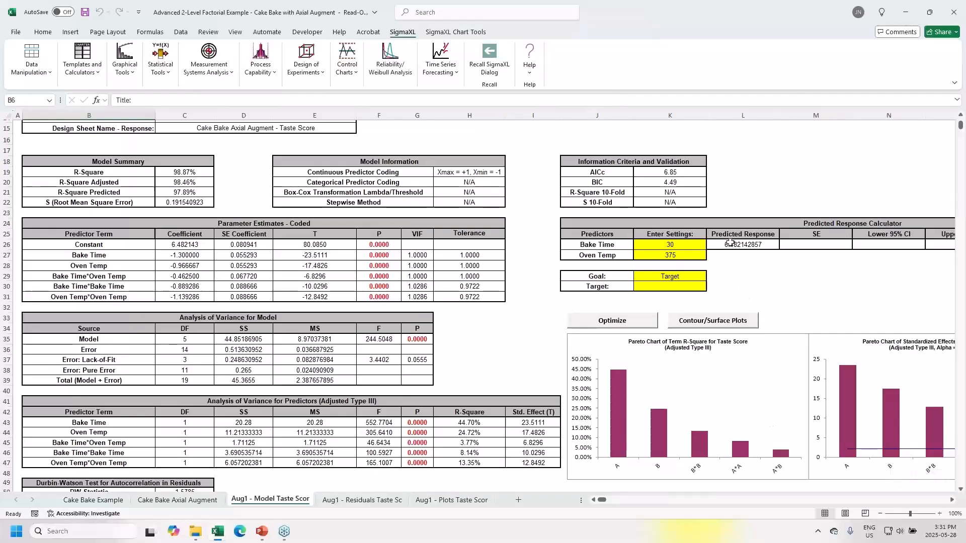
{"action": "left_click", "coordinate": [730, 244]}
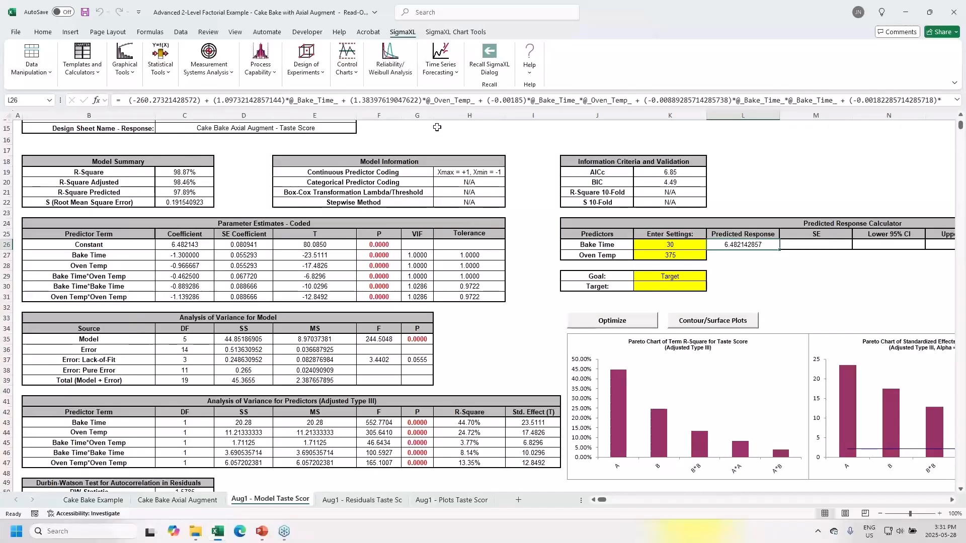
{"action": "left_click", "coordinate": [665, 246]}
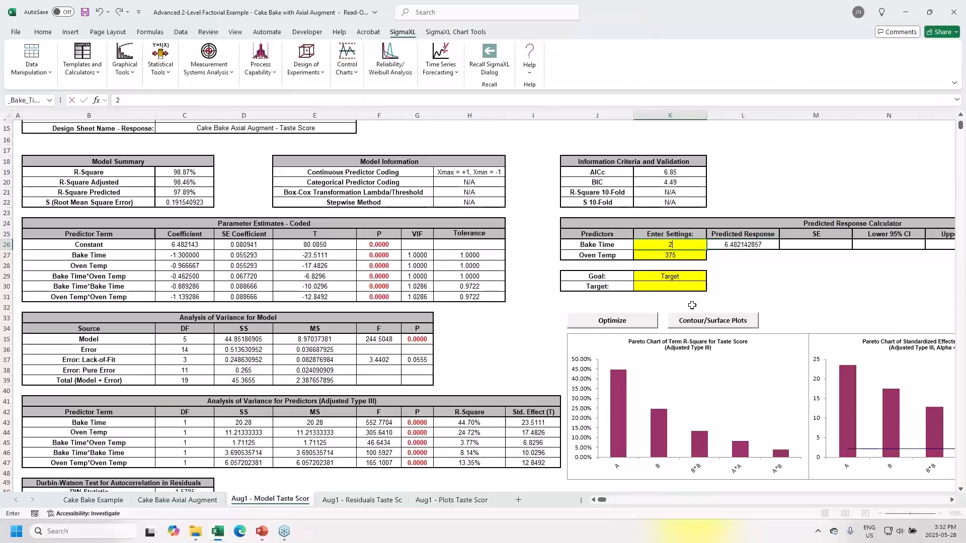
{"action": "type", "text": "23"}
{"action": "key", "text": "Return"}
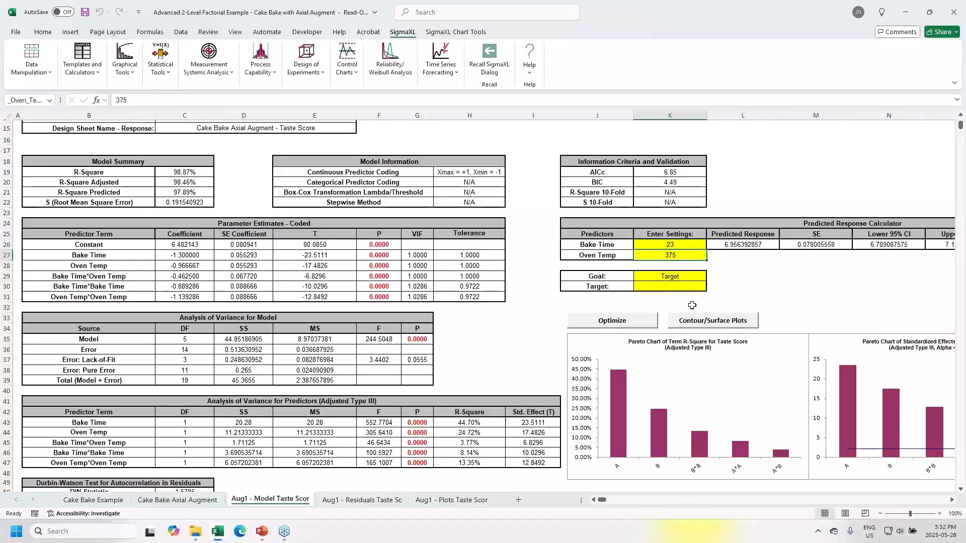
{"action": "type", "text": "368"}
{"action": "key", "text": "Return"}
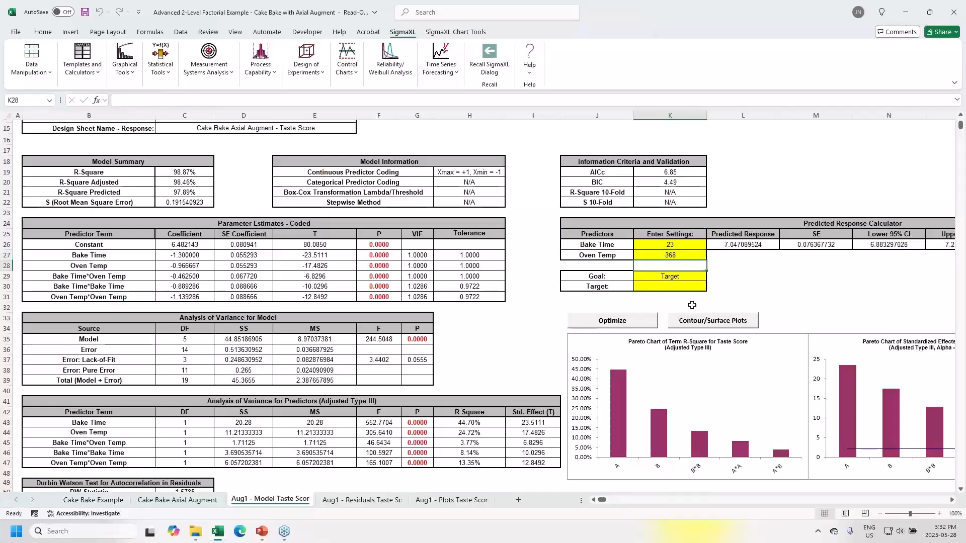
{"action": "left_click", "coordinate": [726, 246]}
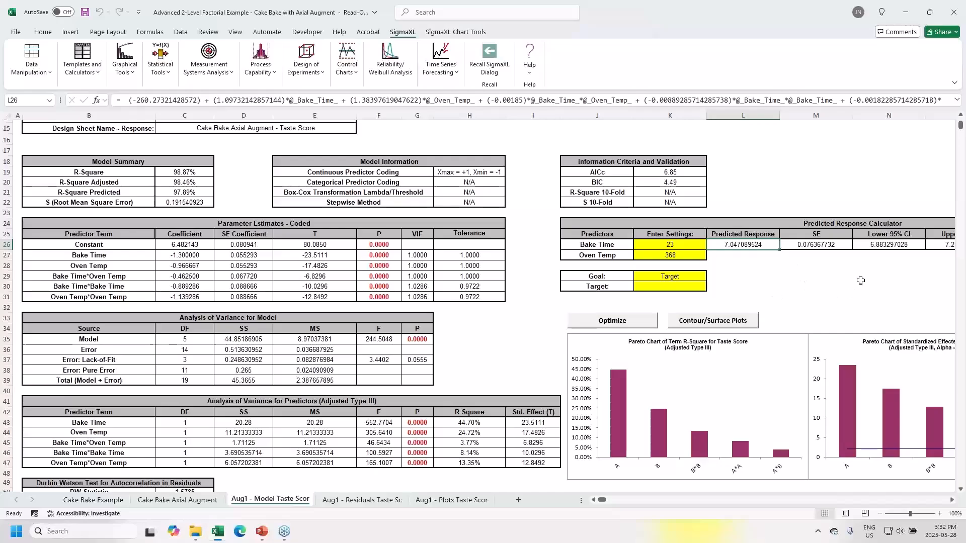
Step: Compute the confidence interval half-width in cell N29 by subtracting the predicted response (L26) from the upper 95% CI (O26)
{"action": "left_click", "coordinate": [951, 504]}
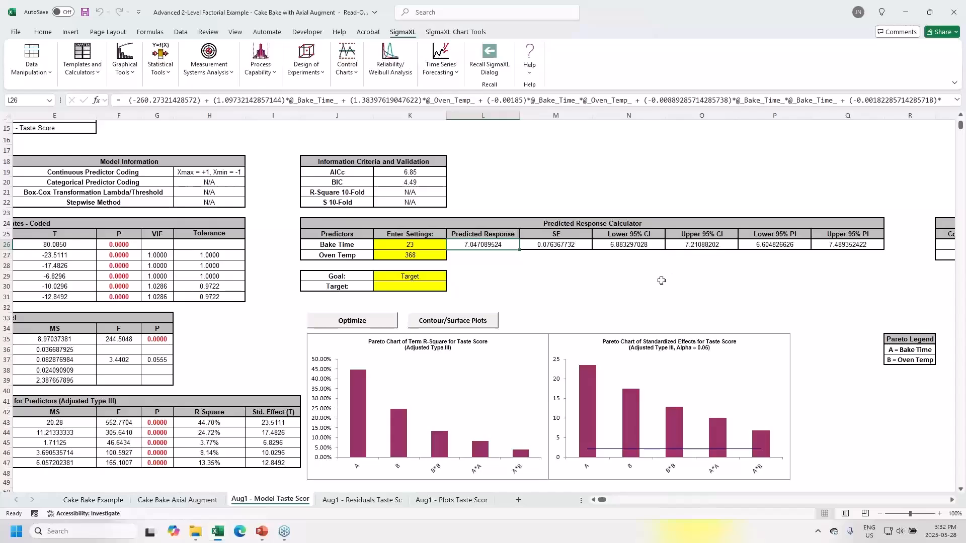
{"action": "left_click", "coordinate": [704, 246]}
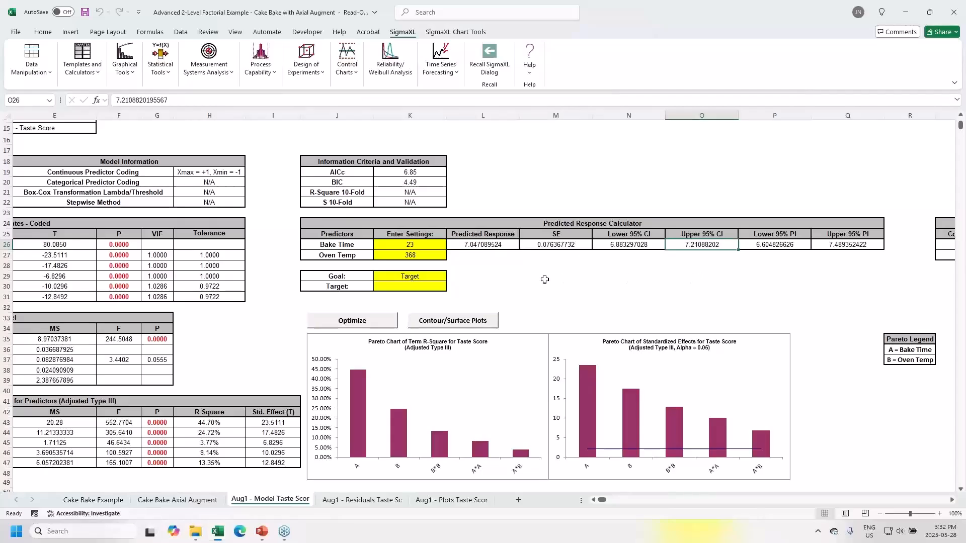
{"action": "left_click", "coordinate": [473, 244]}
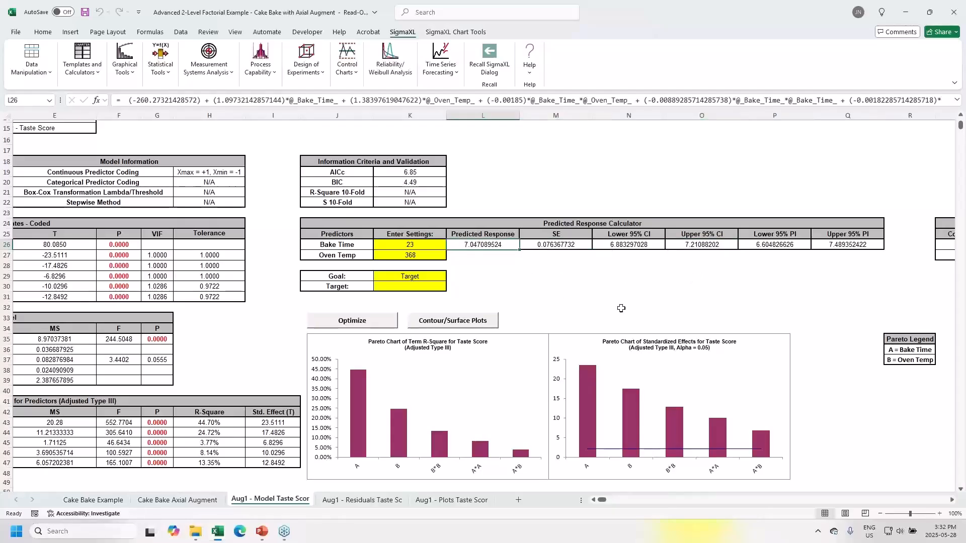
{"action": "left_click", "coordinate": [660, 279]}
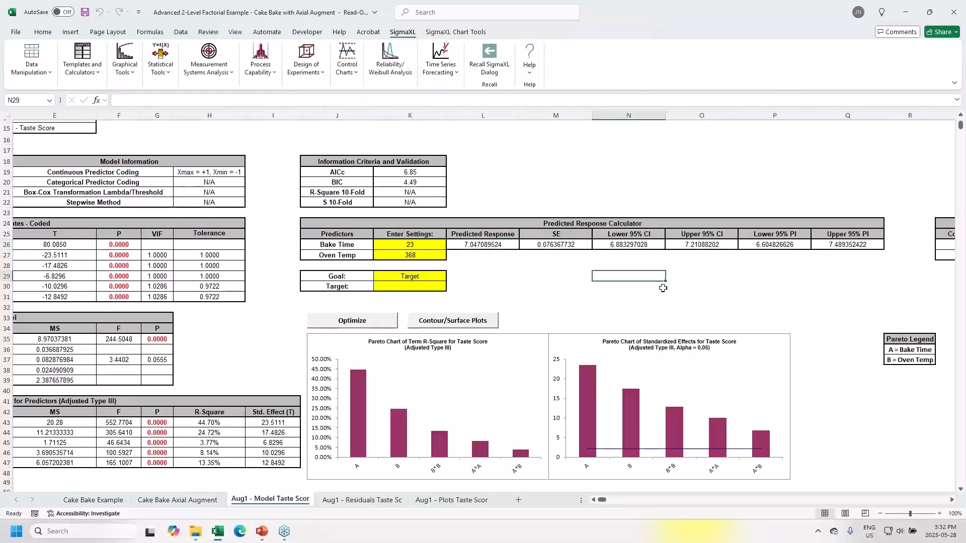
{"action": "type", "text": "="}
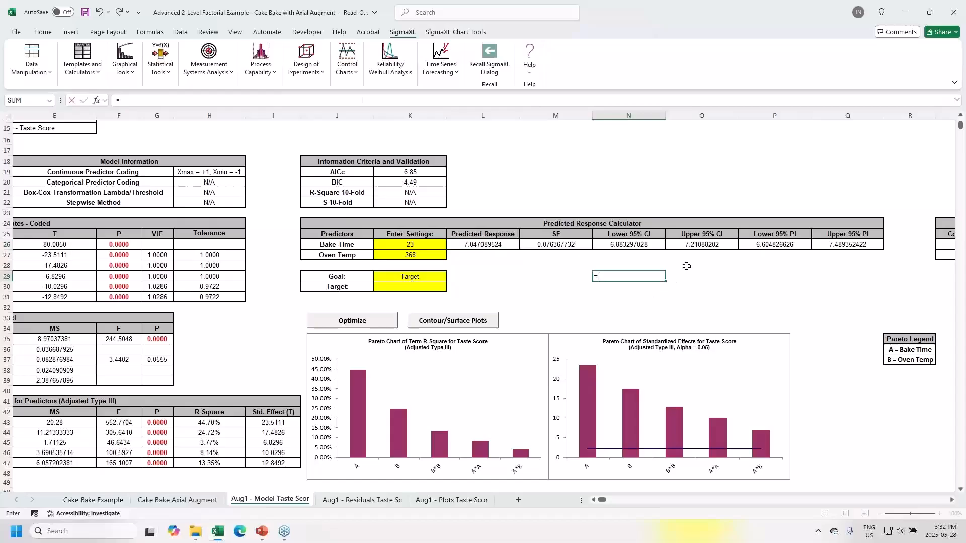
{"action": "left_click", "coordinate": [689, 245]}
{"action": "type", "text": "-"}
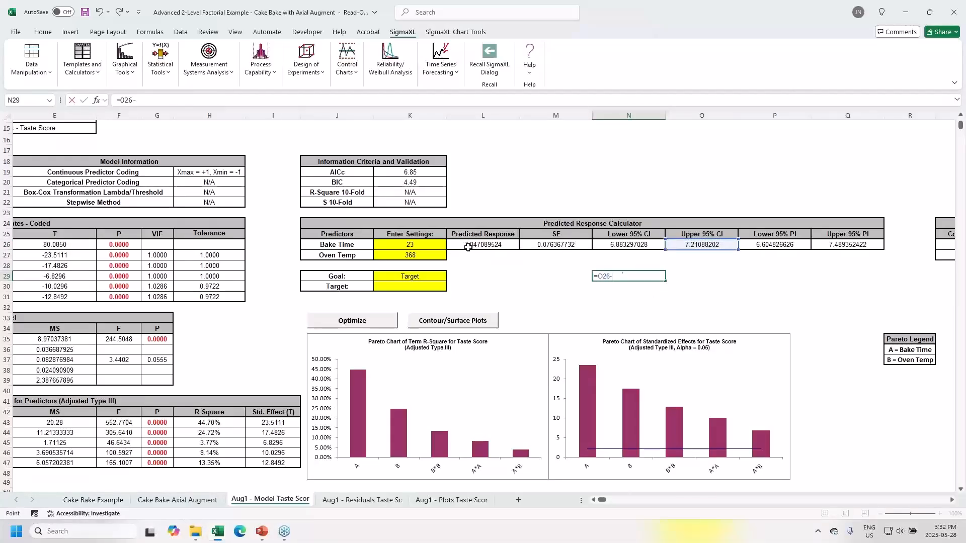
{"action": "left_click", "coordinate": [468, 246]}
{"action": "key", "text": "Return"}
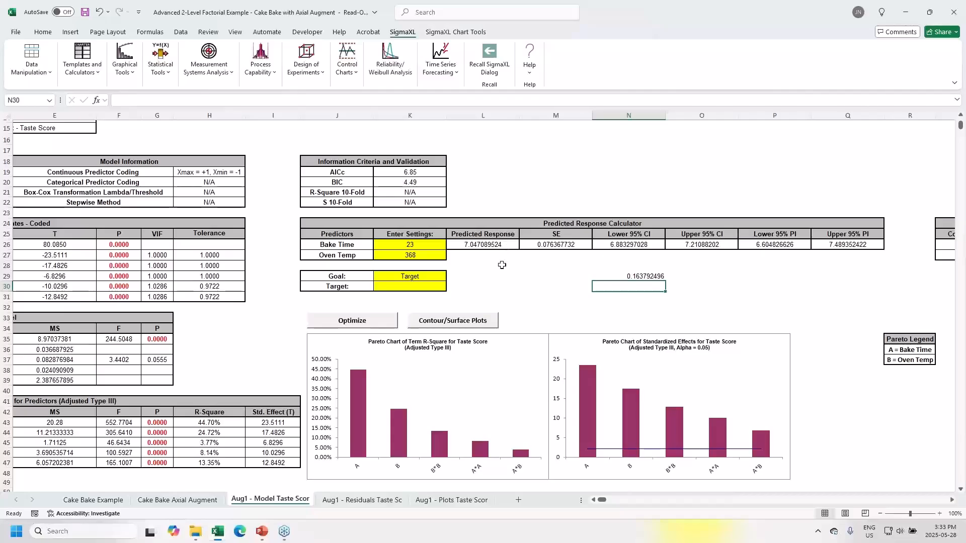
Step: Set the goal to Maximize, optimize the predicted Taste Score, and paste the optimum predictor values into the Predicted Response Calculator
{"action": "left_click", "coordinate": [428, 277]}
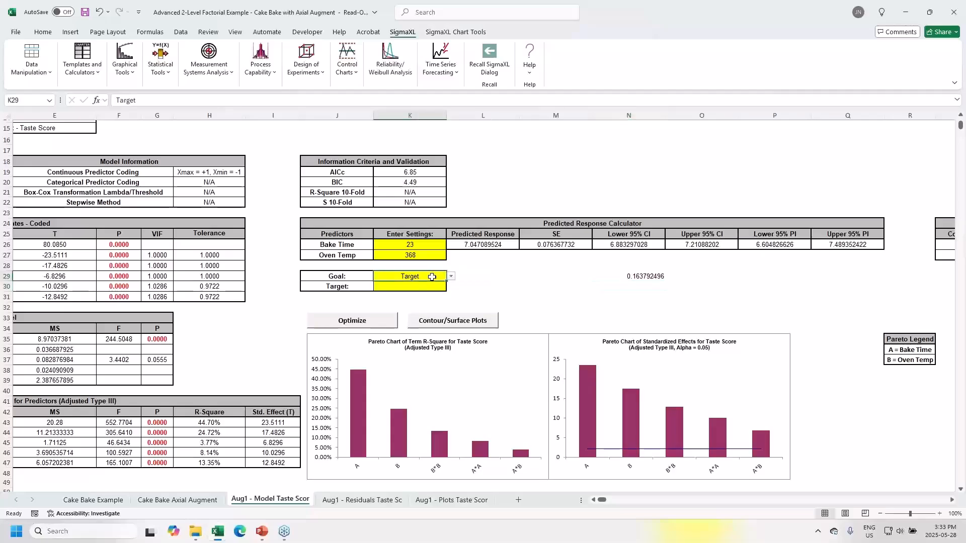
{"action": "left_click", "coordinate": [451, 277]}
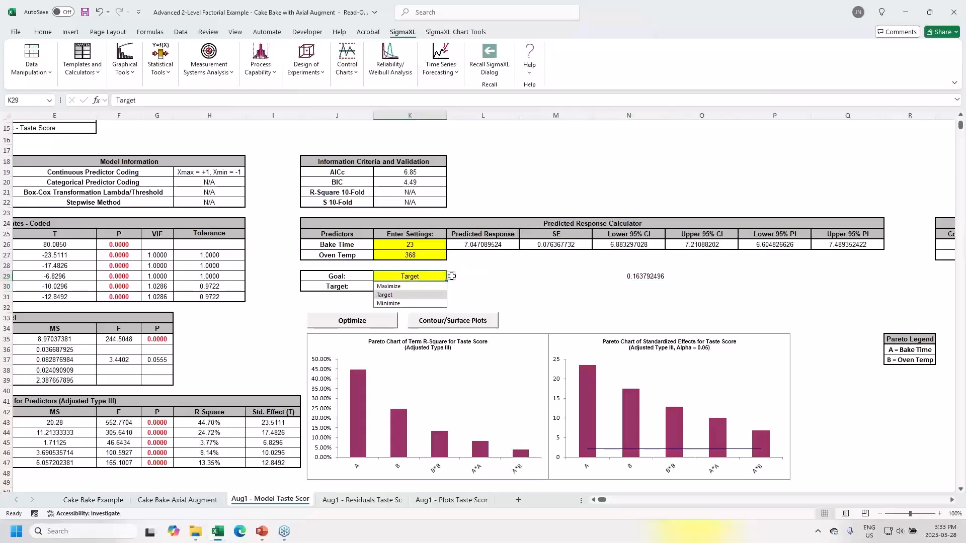
{"action": "left_click", "coordinate": [436, 286]}
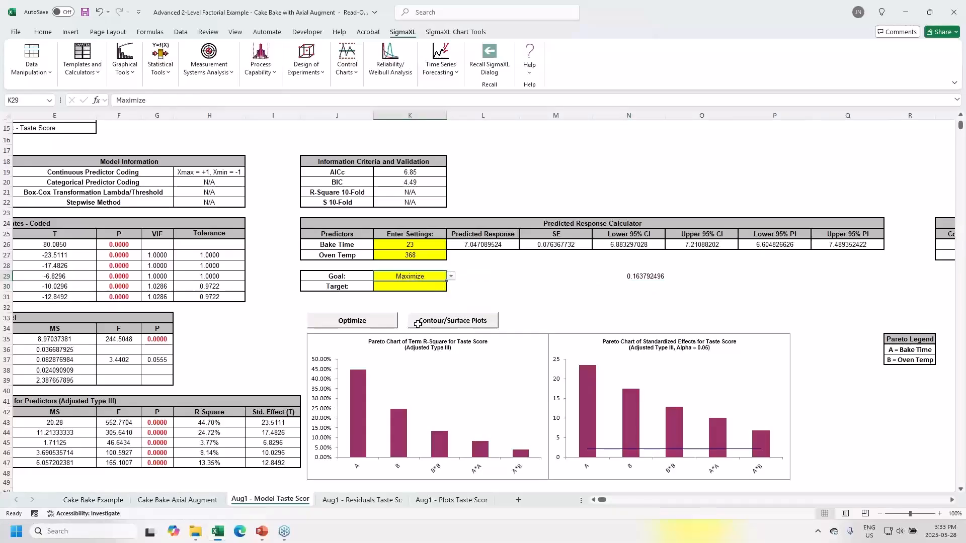
{"action": "left_click", "coordinate": [346, 322]}
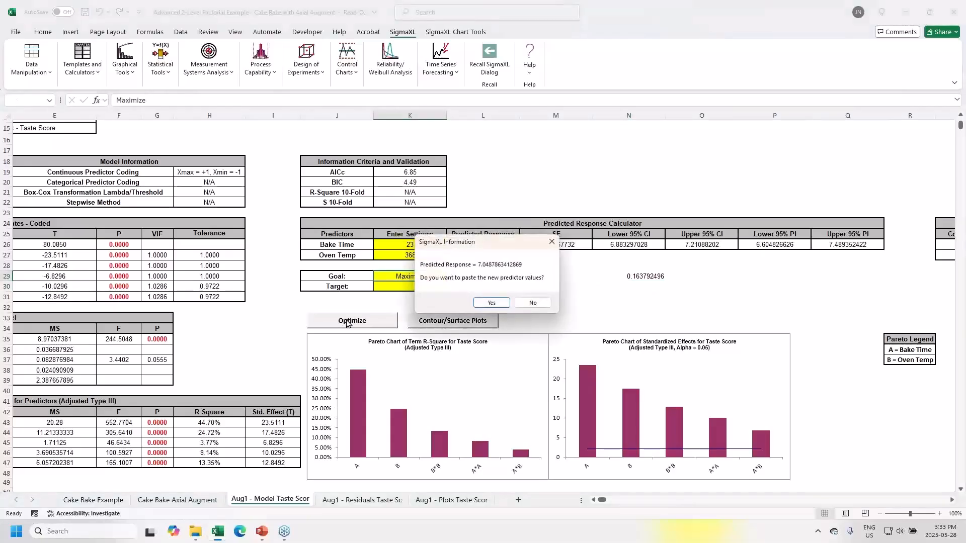
{"action": "left_click", "coordinate": [503, 304]}
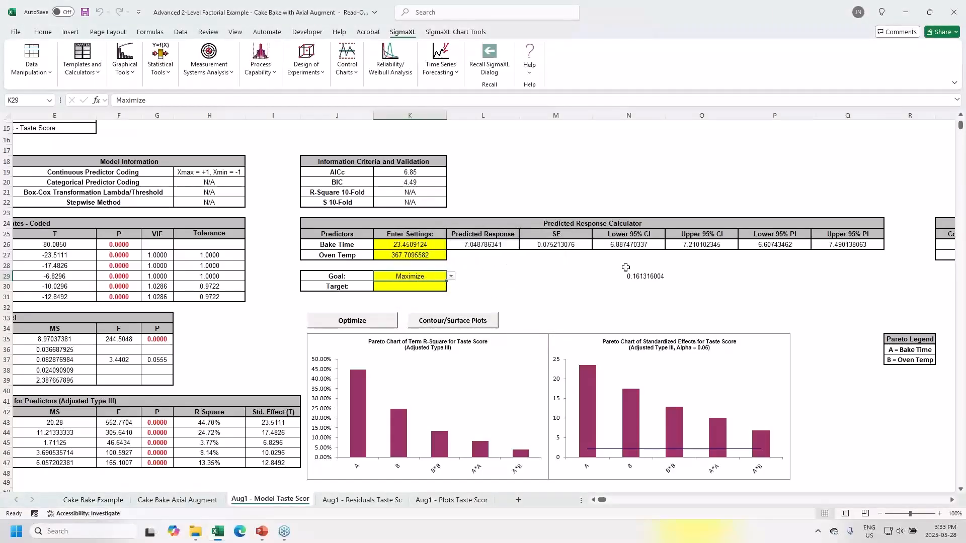
Step: Create contour and surface plots for Taste Score, and review them along with the augmented model's main effects, interaction and residual plots
{"action": "left_click", "coordinate": [482, 322]}
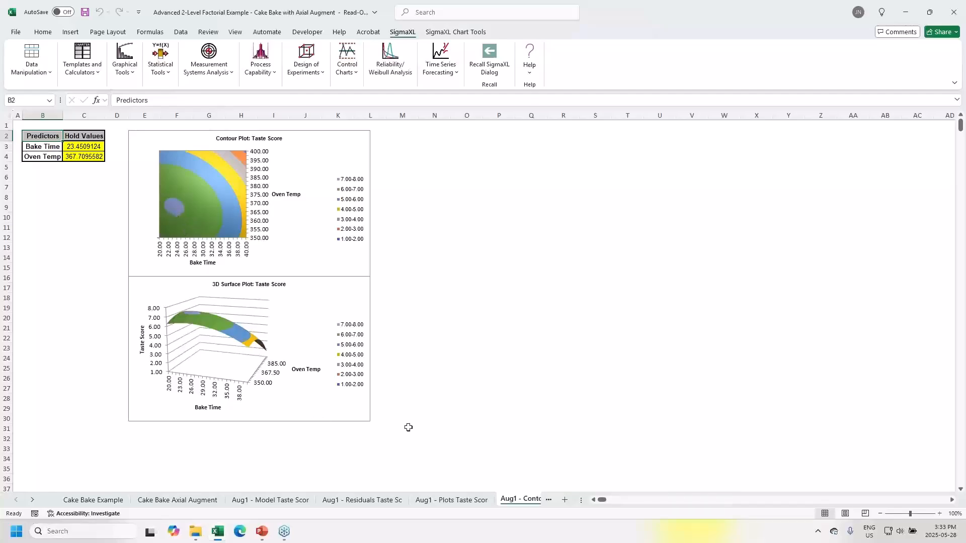
{"action": "left_click", "coordinate": [463, 500]}
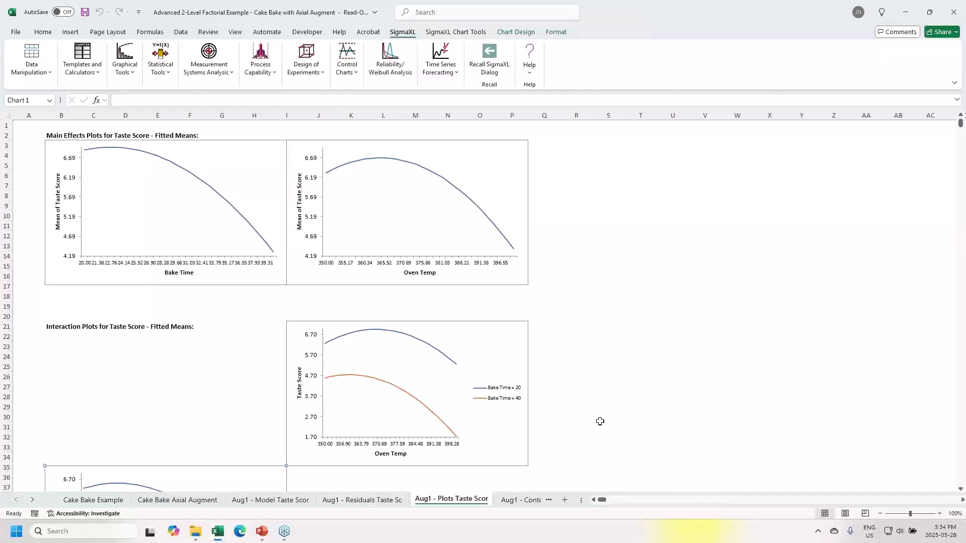
{"action": "left_click", "coordinate": [371, 500]}
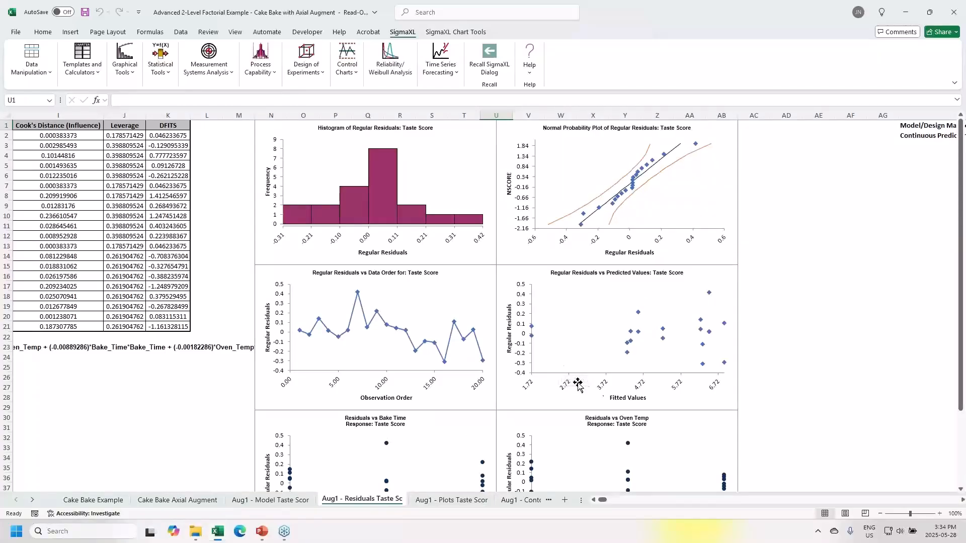
{"action": "scroll", "coordinate": [579, 382], "scroll_direction": "down", "scroll_amount": 2}
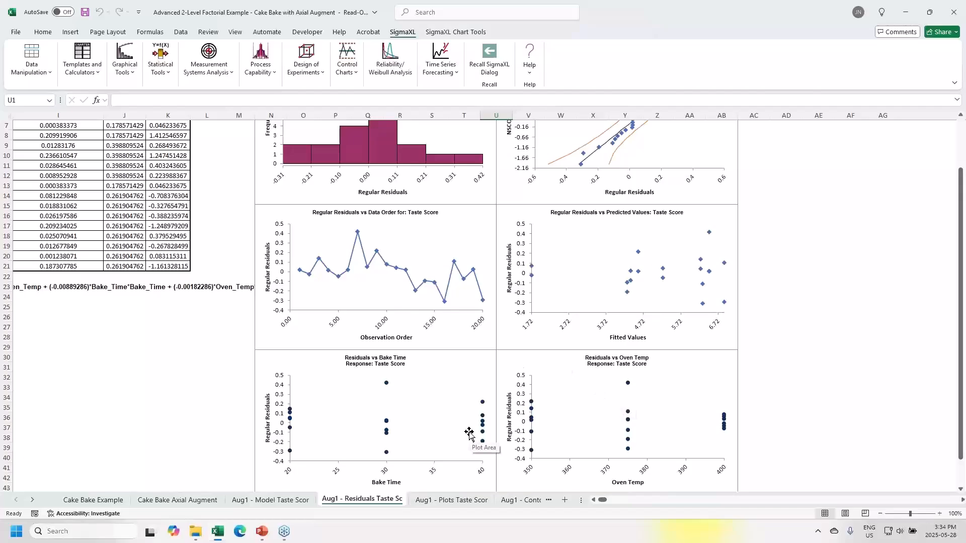
Step: Switch to the PowerPoint slide show and advance to the BHH Bicycle foldover design introduction slide
{"action": "key", "text": "alt+Tab"}
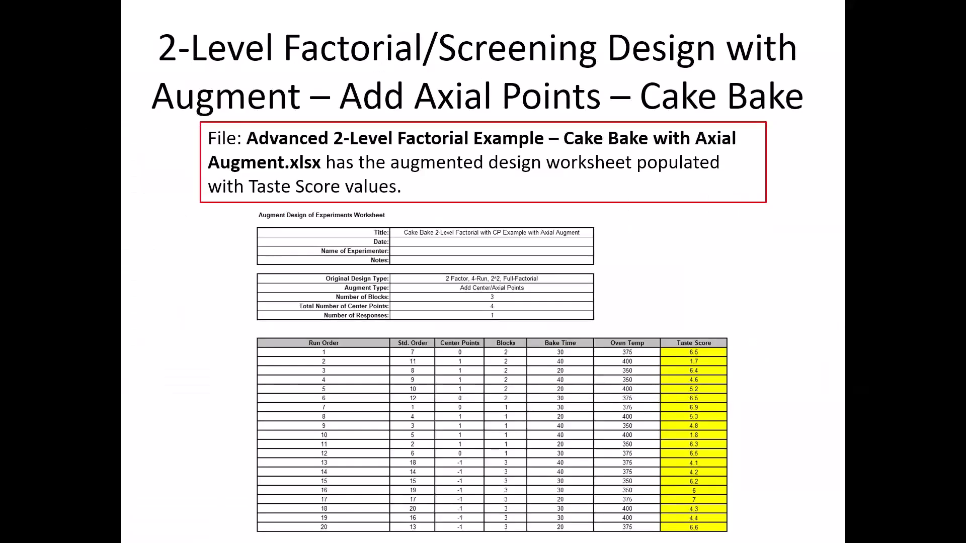
{"action": "key", "text": "Right"}
{"action": "key", "text": "Right"}
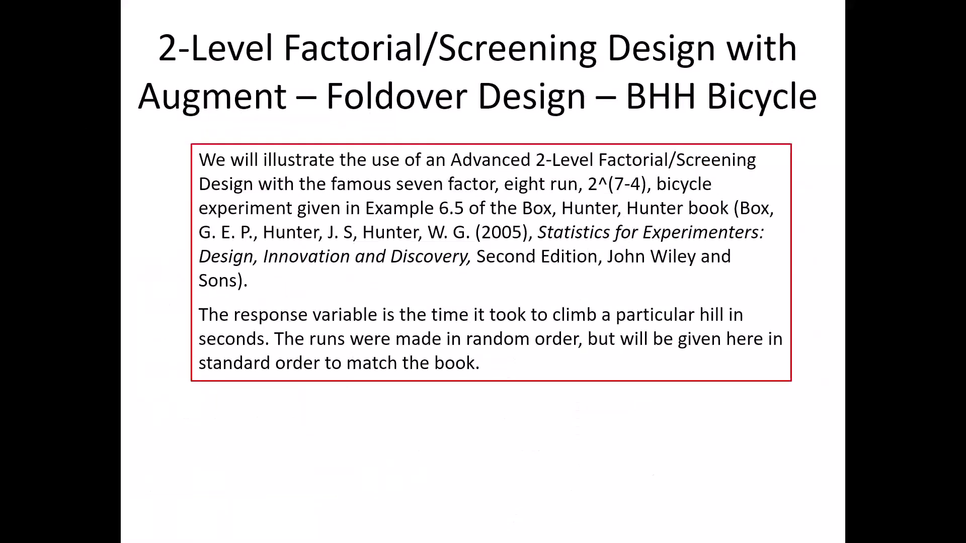
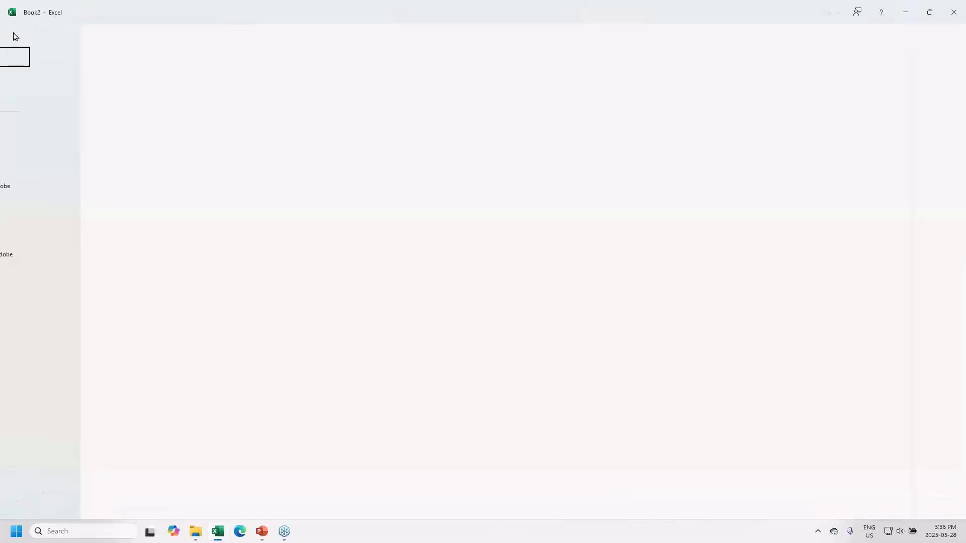
Step: Create a blank Excel workbook and start an advanced 2-level factorial/screening design in SigmaXL
{"action": "left_click", "coordinate": [124, 96]}
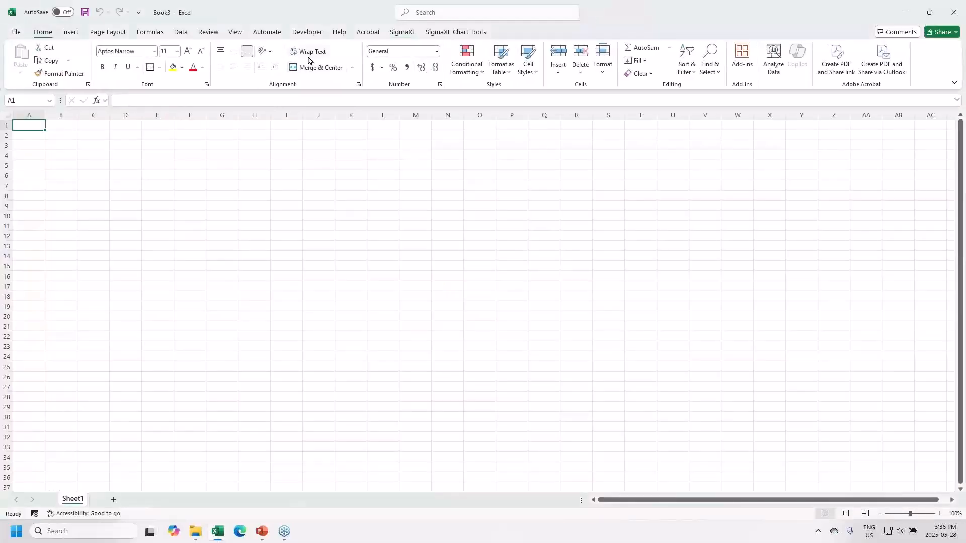
{"action": "left_click", "coordinate": [397, 34]}
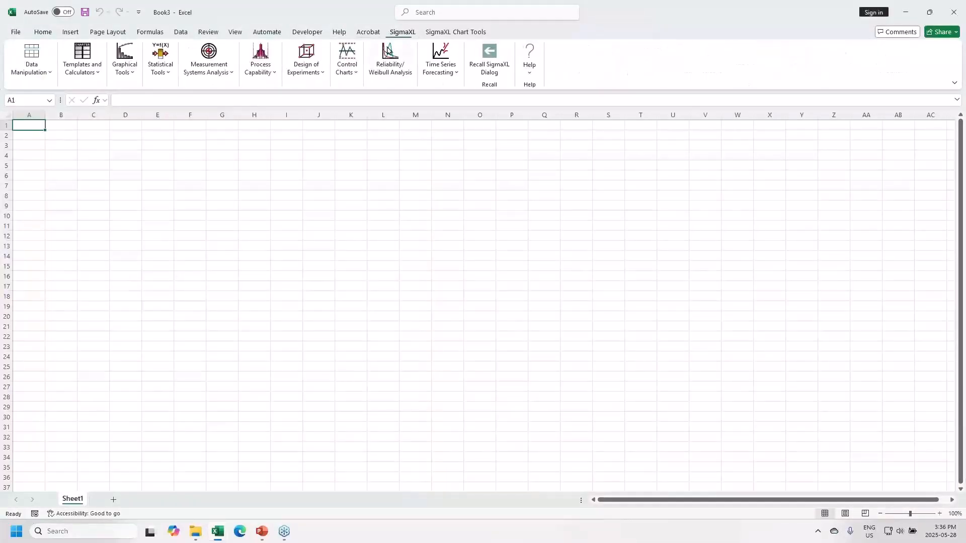
{"action": "left_click", "coordinate": [308, 68]}
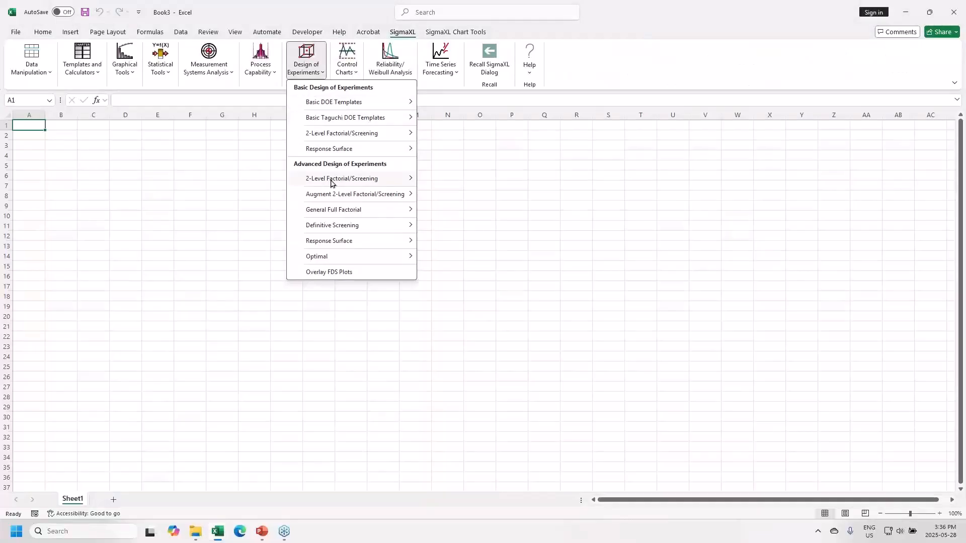
{"action": "mouse_move", "coordinate": [334, 183]}
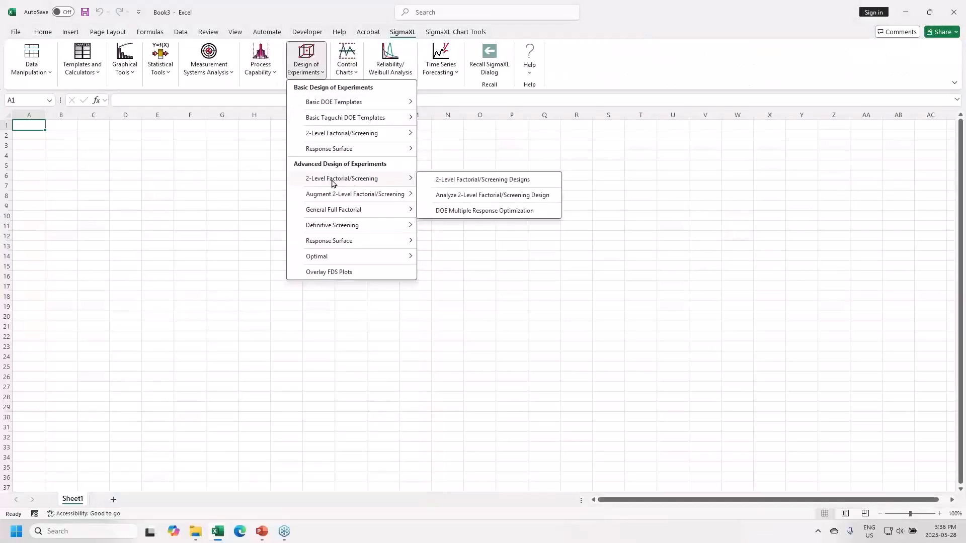
{"action": "left_click", "coordinate": [458, 180]}
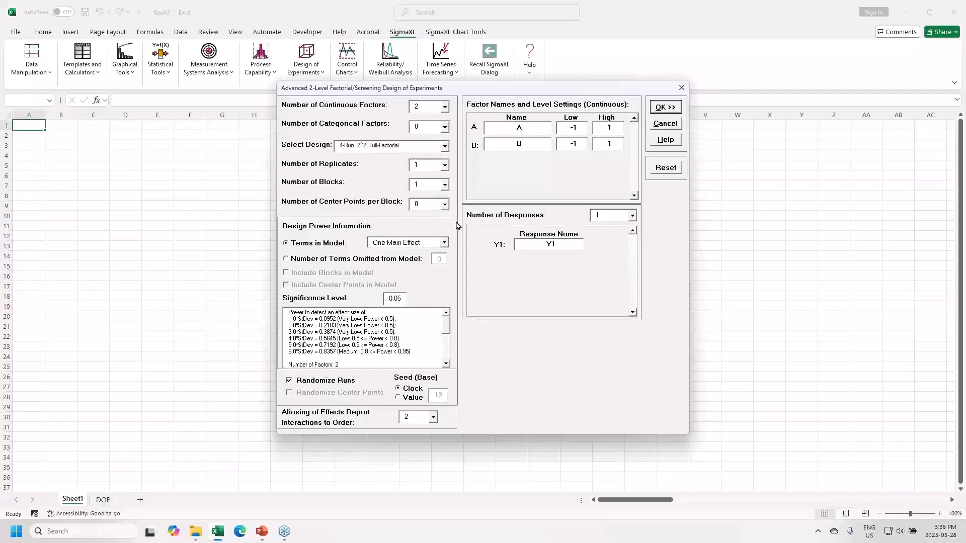
Step: Set the design to 7 categorical factors and 0 continuous factors
{"action": "left_click", "coordinate": [445, 128]}
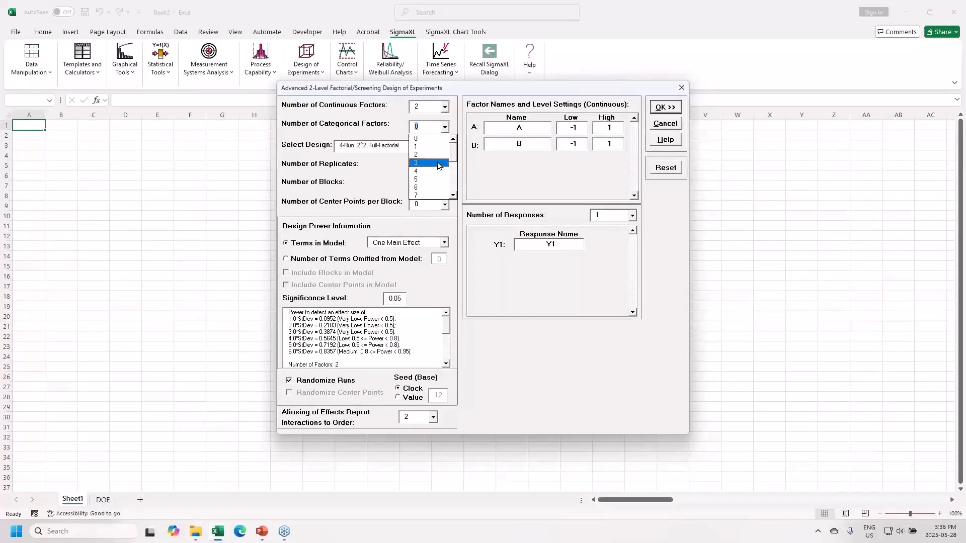
{"action": "left_click", "coordinate": [432, 196]}
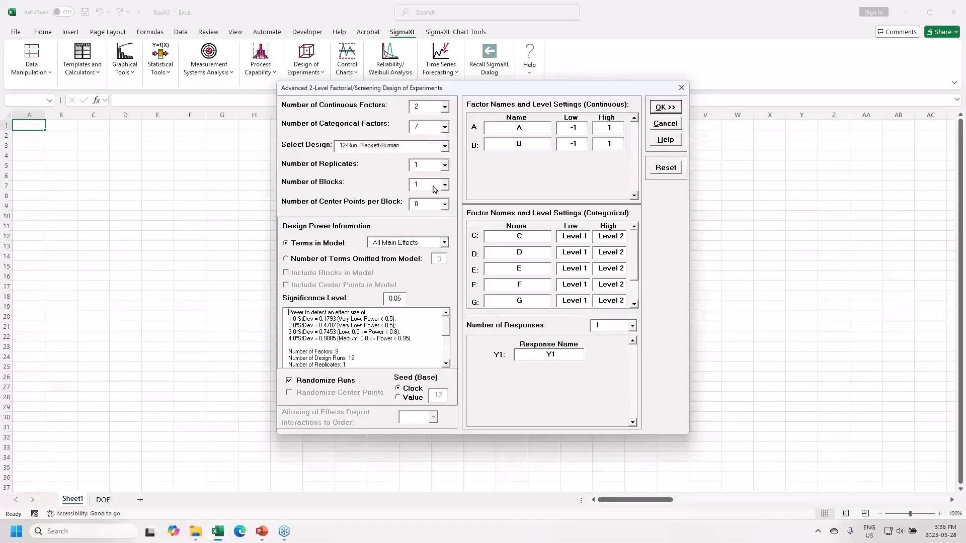
{"action": "left_click", "coordinate": [445, 107]}
{"action": "left_click", "coordinate": [454, 120]}
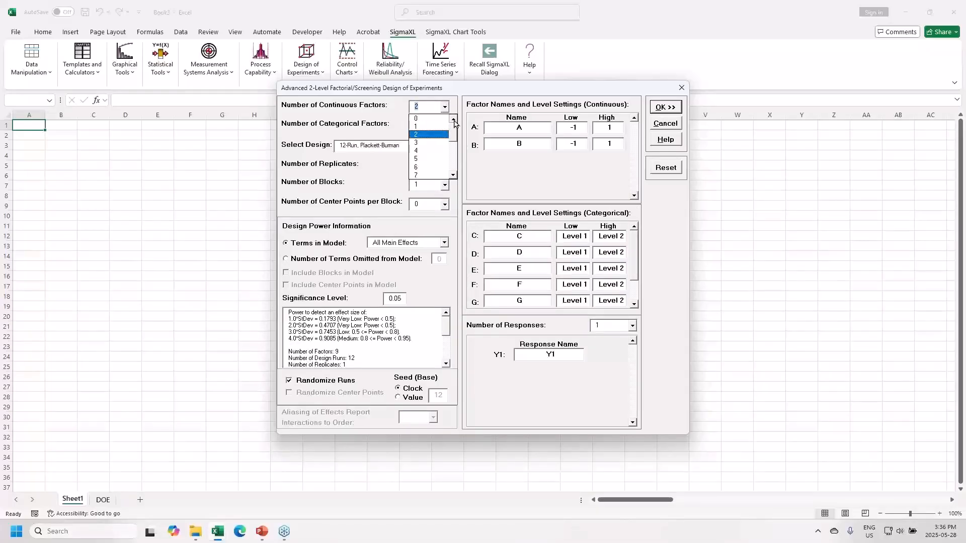
{"action": "key", "text": "Return"}
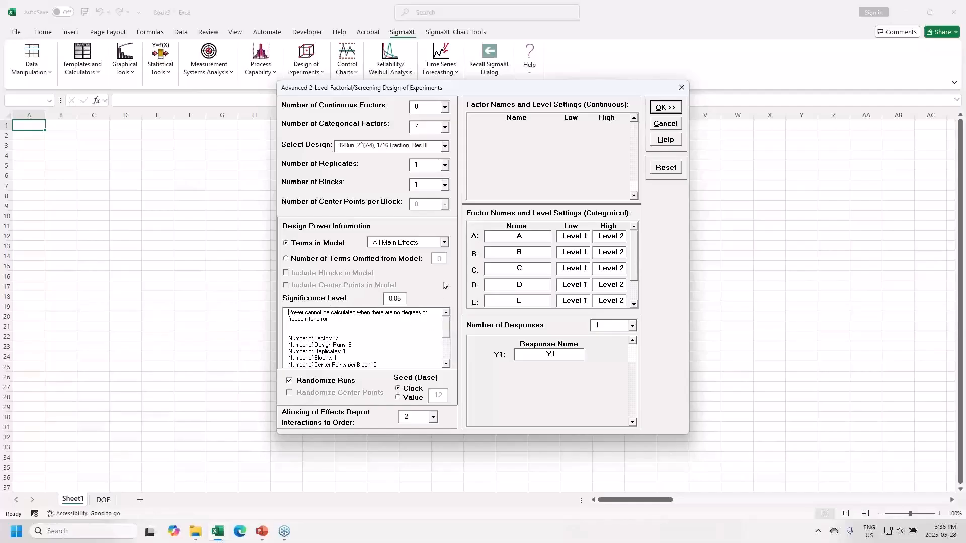
Step: Base the power information on One Main Effect, turn off run randomization, and generate the 8-run, 2^(7-4) design worksheet
{"action": "left_click", "coordinate": [444, 242]}
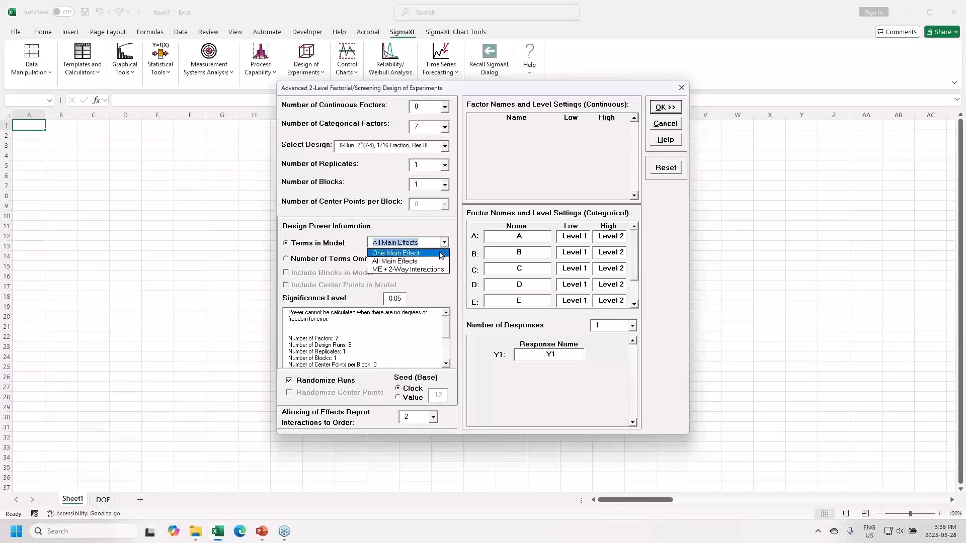
{"action": "left_click", "coordinate": [440, 253]}
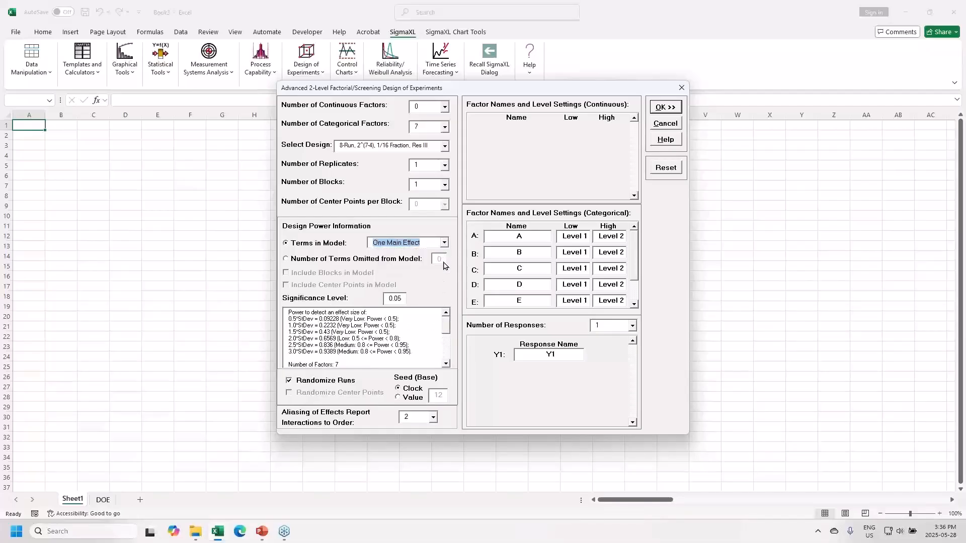
{"action": "left_click", "coordinate": [447, 328]}
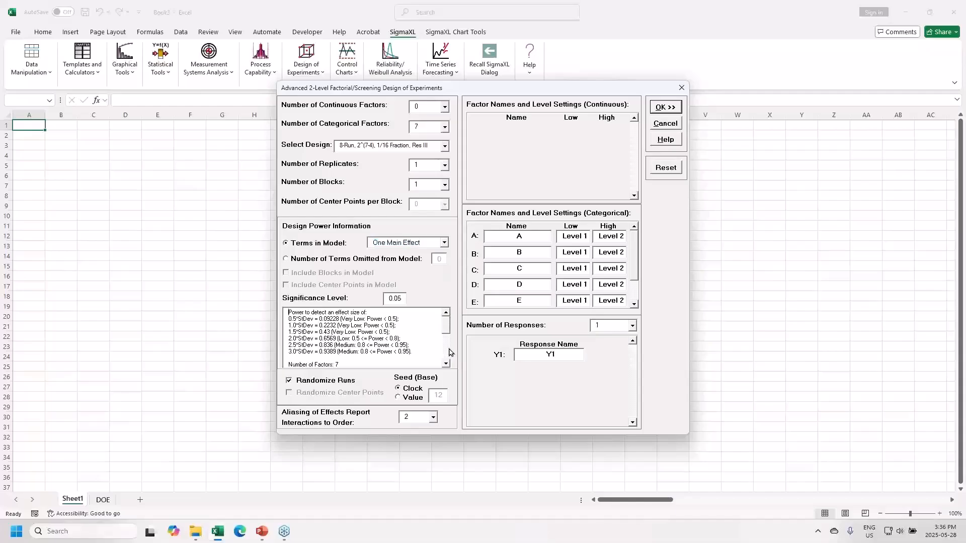
{"action": "mouse_move", "coordinate": [448, 326]}
{"action": "left_mouse_down"}
{"action": "mouse_move", "coordinate": [449, 356]}
{"action": "mouse_move", "coordinate": [450, 322]}
{"action": "left_mouse_up"}
{"action": "left_click", "coordinate": [289, 382]}
{"action": "left_click", "coordinate": [665, 107]}
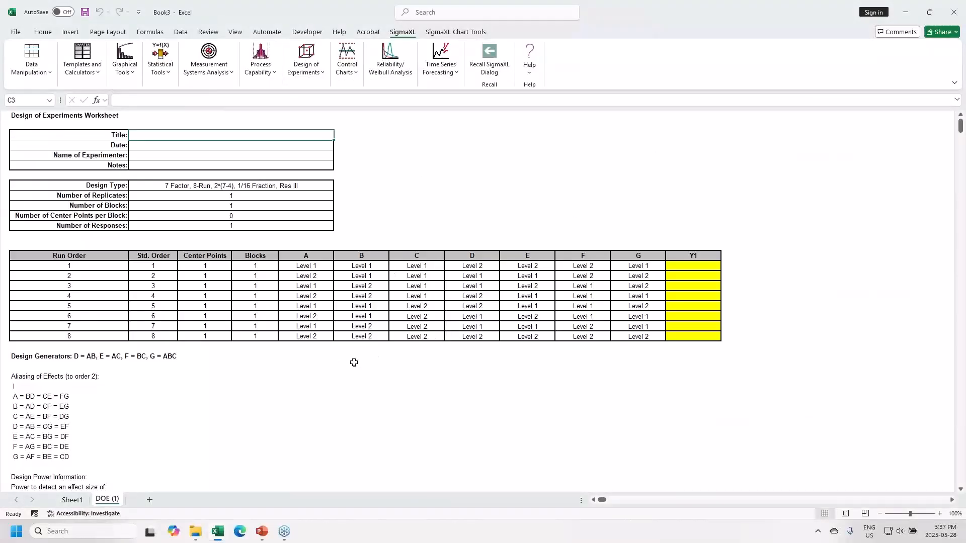
Step: Review the design generators, aliasing of effects and design power information on the new design worksheet
{"action": "scroll", "coordinate": [234, 372], "scroll_direction": "down", "scroll_amount": 2}
{"action": "scroll", "coordinate": [220, 363], "scroll_direction": "down", "scroll_amount": 1}
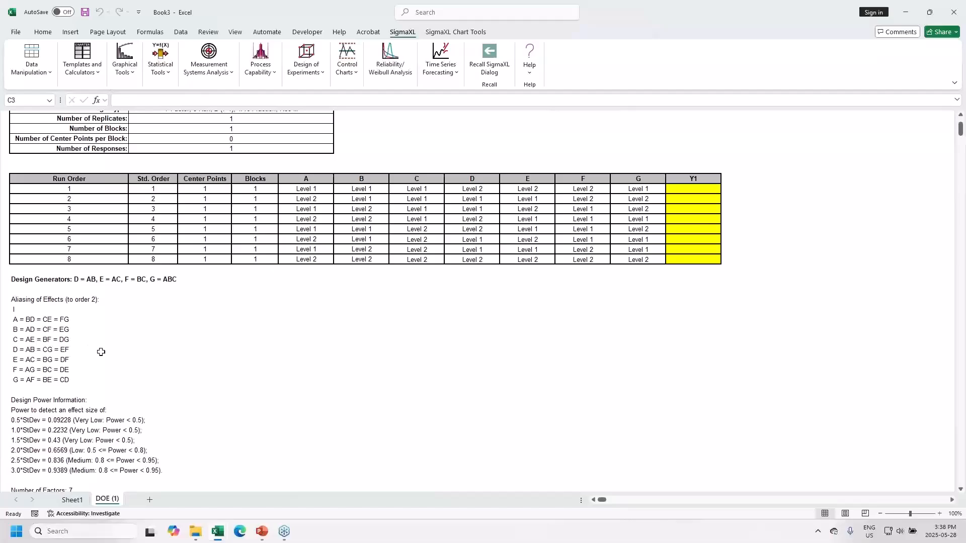
{"action": "scroll", "coordinate": [166, 374], "scroll_direction": "down", "scroll_amount": 3}
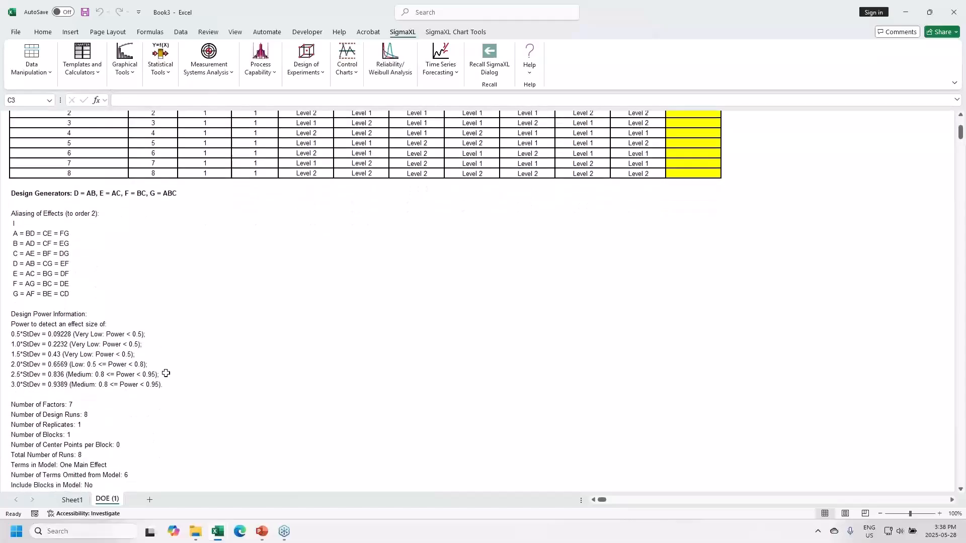
{"action": "scroll", "coordinate": [171, 367], "scroll_direction": "down", "scroll_amount": 1}
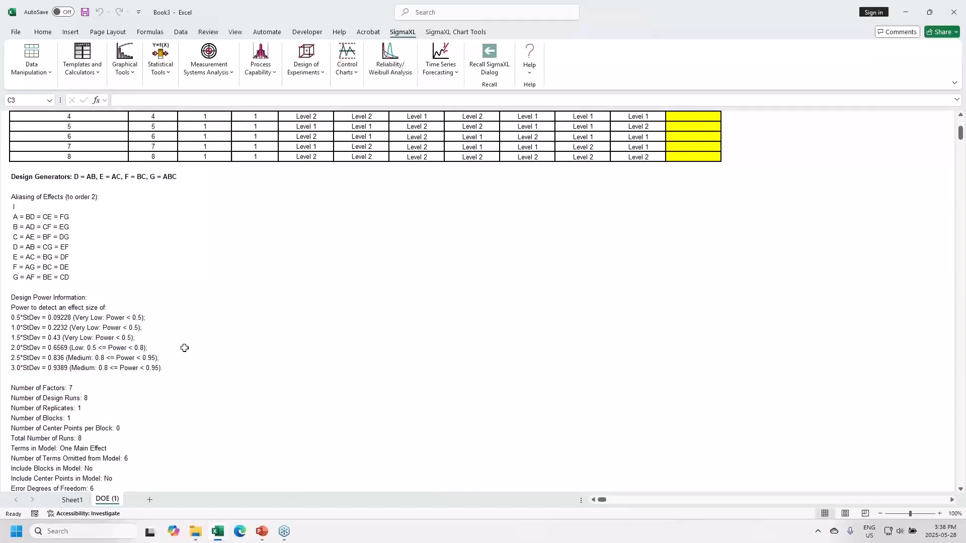
Step: Switch to the BHH Bicycle workbook and examine the BHH Bicycle 1 sheet's runs, factor legend, aliasing of effects and design power information
{"action": "key", "text": "alt+Tab"}
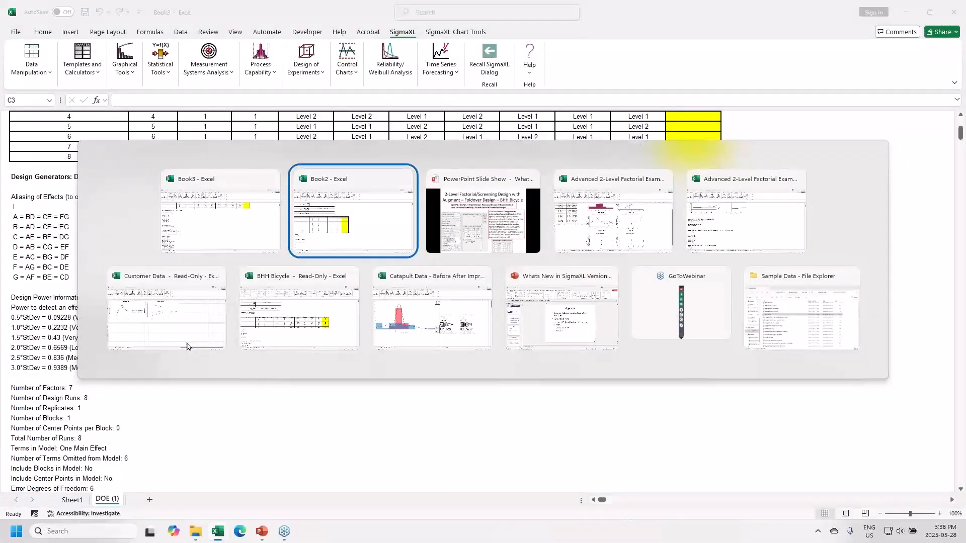
{"action": "key", "text": "alt+Tab"}
{"action": "key", "text": "alt+Tab"}
{"action": "key", "text": "alt+Tab"}
{"action": "key", "text": "alt+Tab"}
{"action": "key", "text": "alt+Tab"}
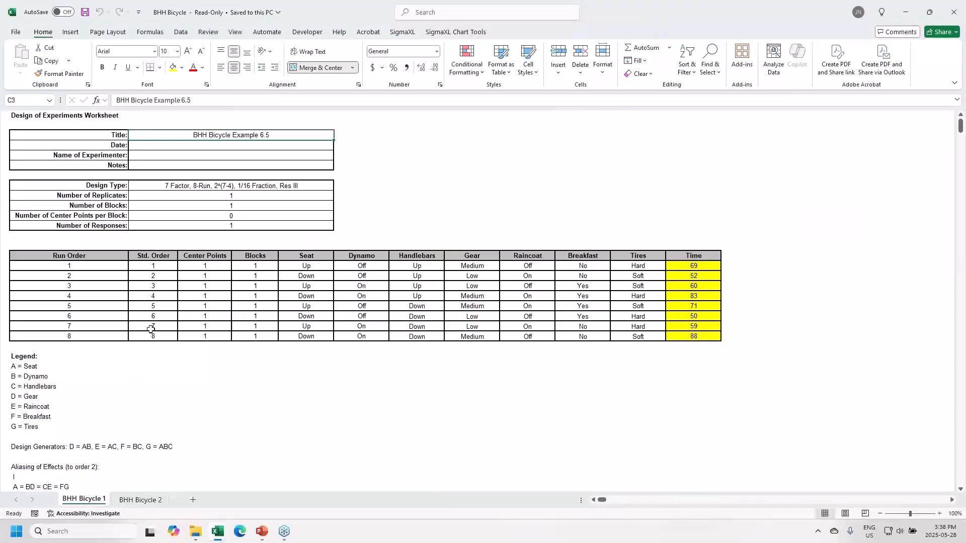
{"action": "scroll", "coordinate": [92, 375], "scroll_direction": "down", "scroll_amount": 3}
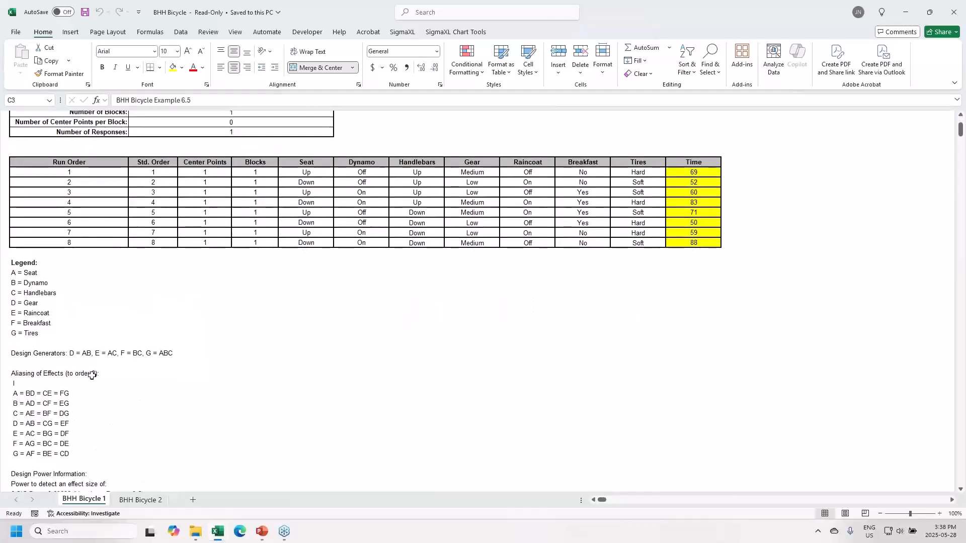
{"action": "scroll", "coordinate": [92, 375], "scroll_direction": "up", "scroll_amount": 1}
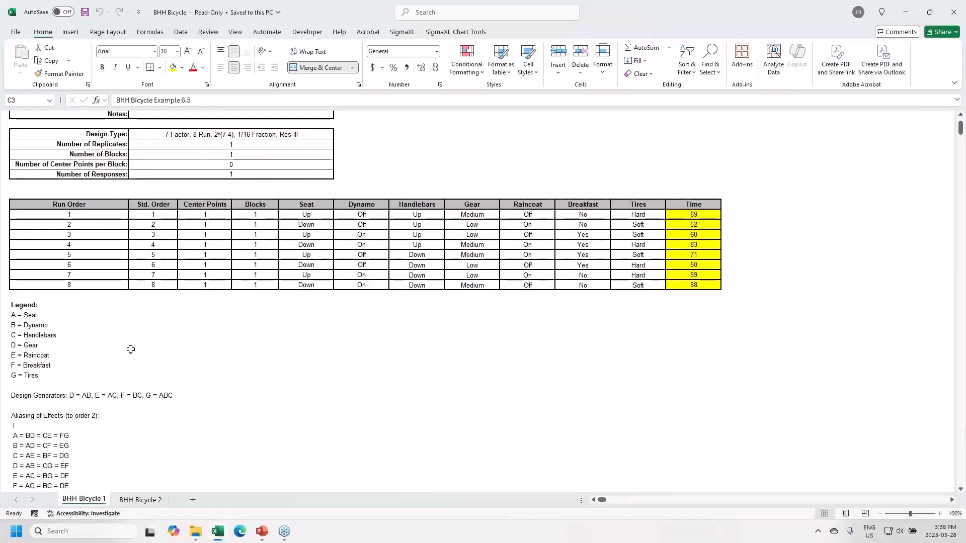
{"action": "scroll", "coordinate": [181, 351], "scroll_direction": "down", "scroll_amount": 3}
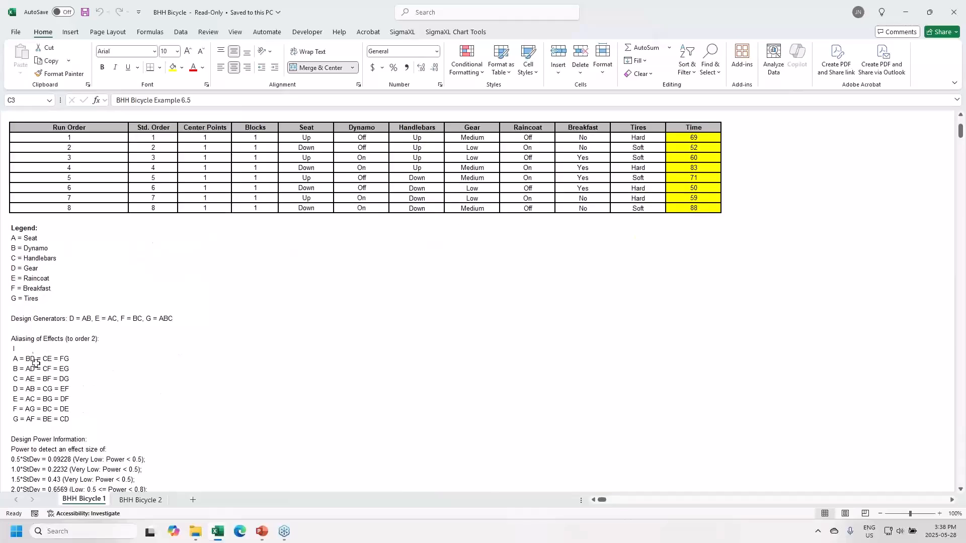
{"action": "scroll", "coordinate": [196, 339], "scroll_direction": "down", "scroll_amount": 2}
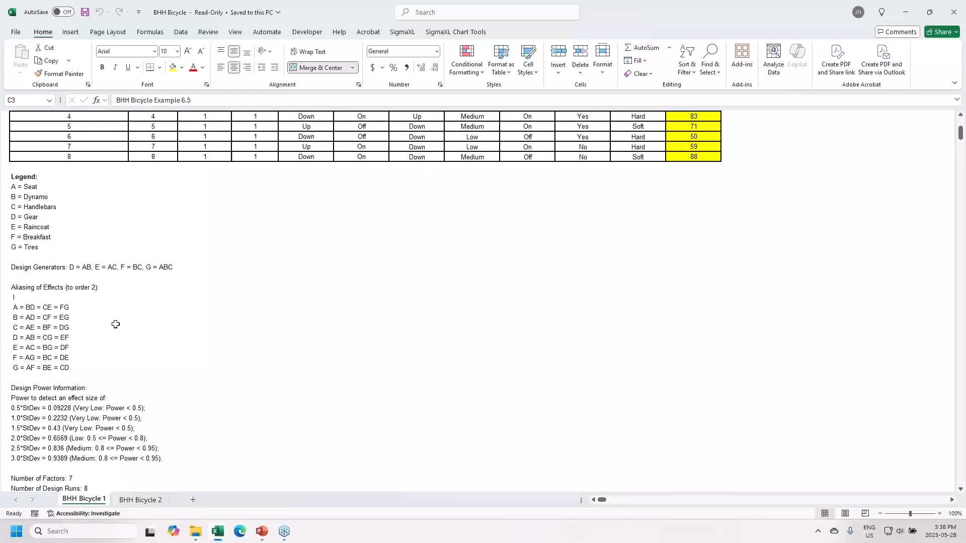
{"action": "scroll", "coordinate": [178, 383], "scroll_direction": "down", "scroll_amount": 2}
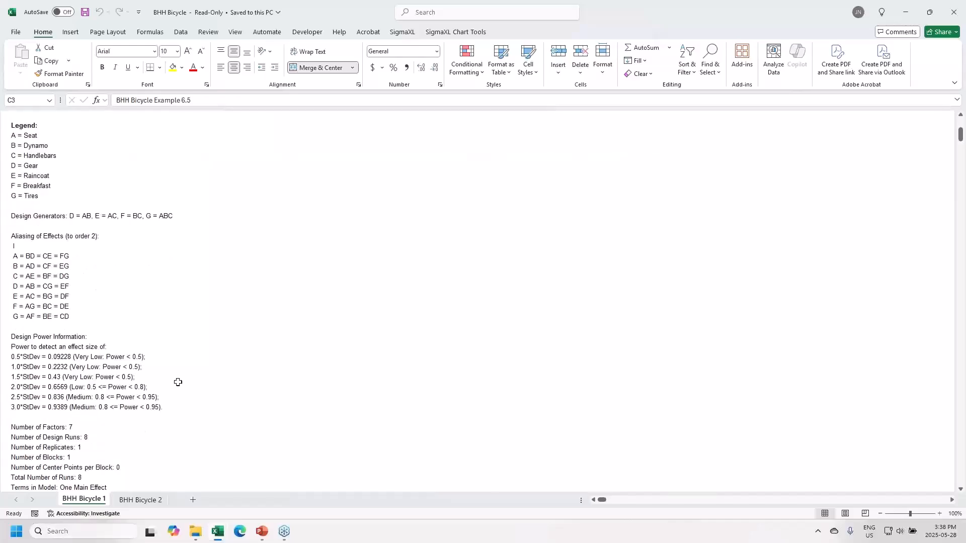
Step: Set up an advanced 2-level factorial analysis of the BHH Bicycle 1 design with Time as response and all seven main effects as model terms
{"action": "scroll", "coordinate": [179, 382], "scroll_direction": "up", "scroll_amount": 1}
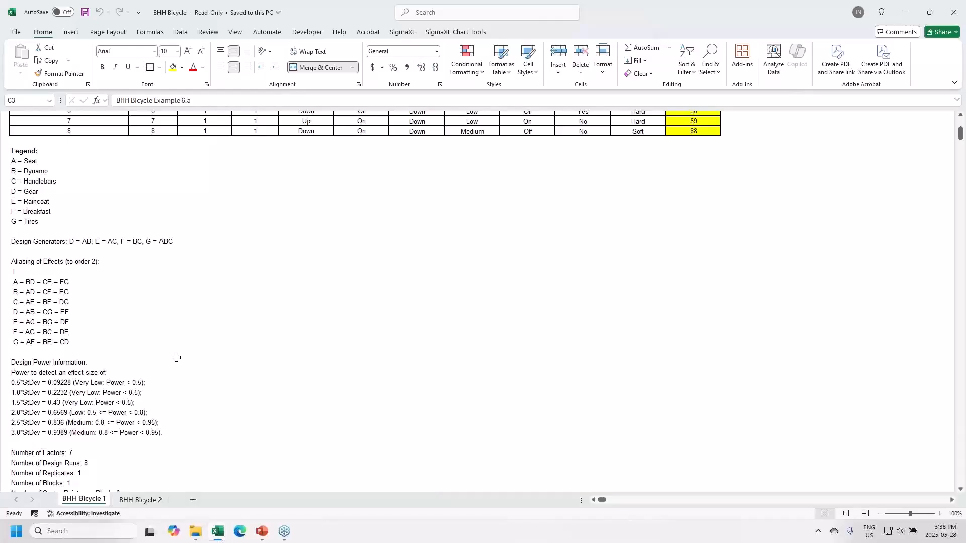
{"action": "scroll", "coordinate": [176, 352], "scroll_direction": "up", "scroll_amount": 3}
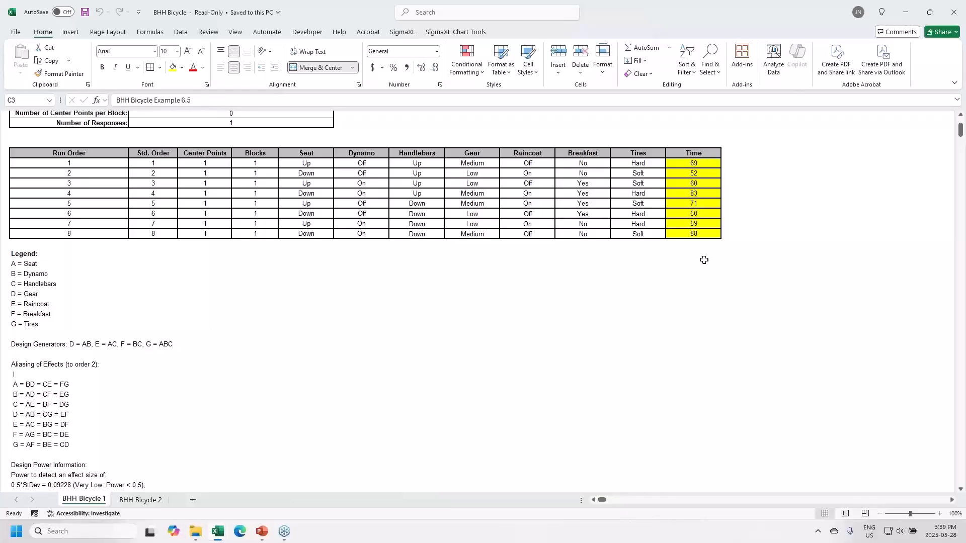
{"action": "left_click", "coordinate": [403, 36]}
{"action": "left_click", "coordinate": [310, 67]}
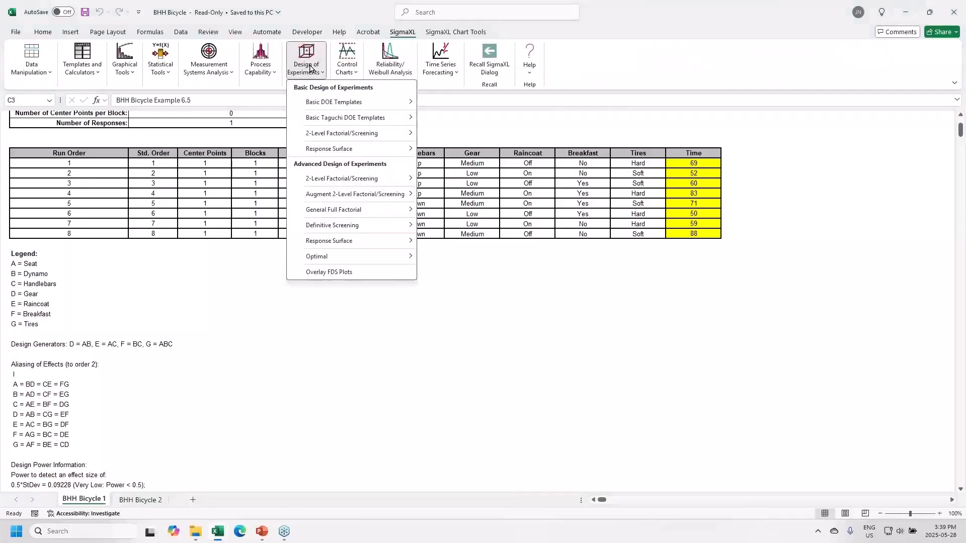
{"action": "mouse_move", "coordinate": [380, 180]}
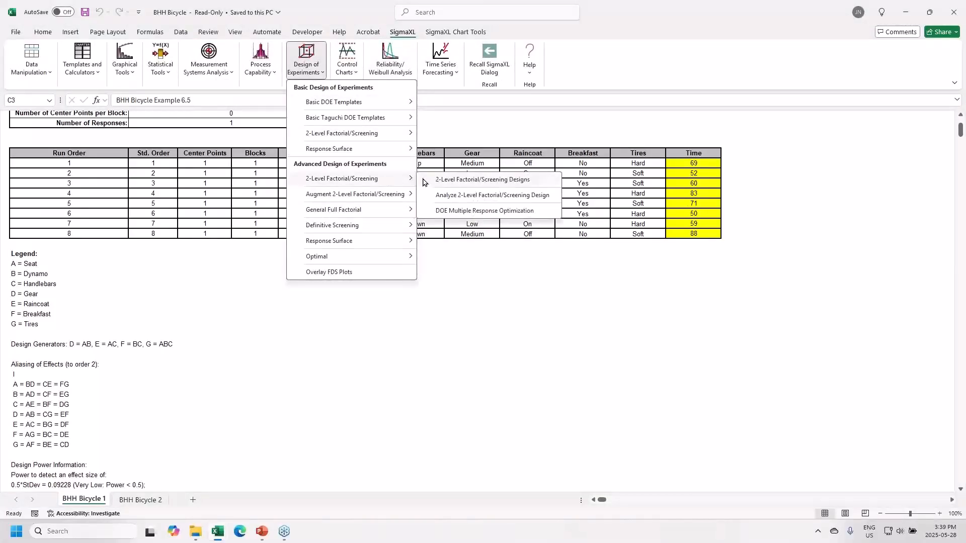
{"action": "left_click", "coordinate": [457, 201]}
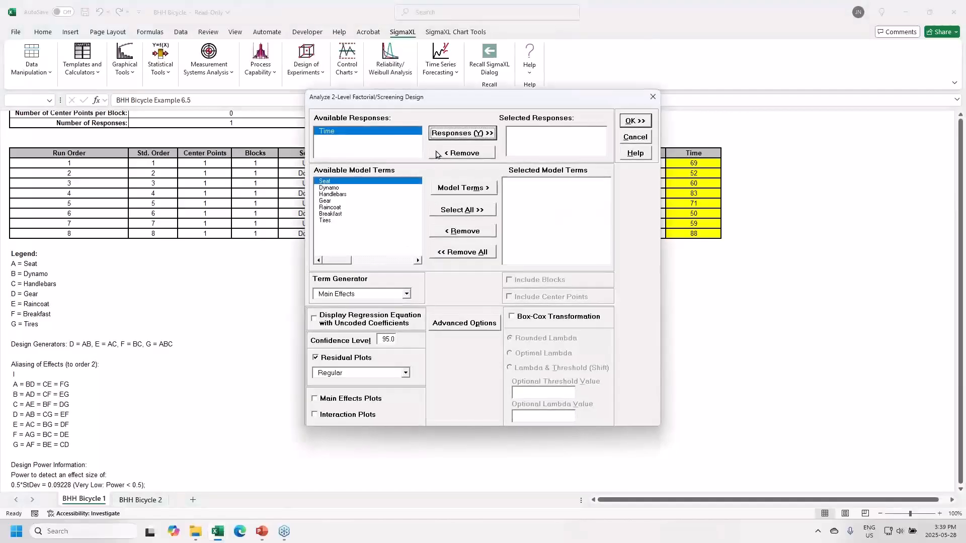
{"action": "left_click", "coordinate": [453, 133]}
{"action": "left_click", "coordinate": [463, 211]}
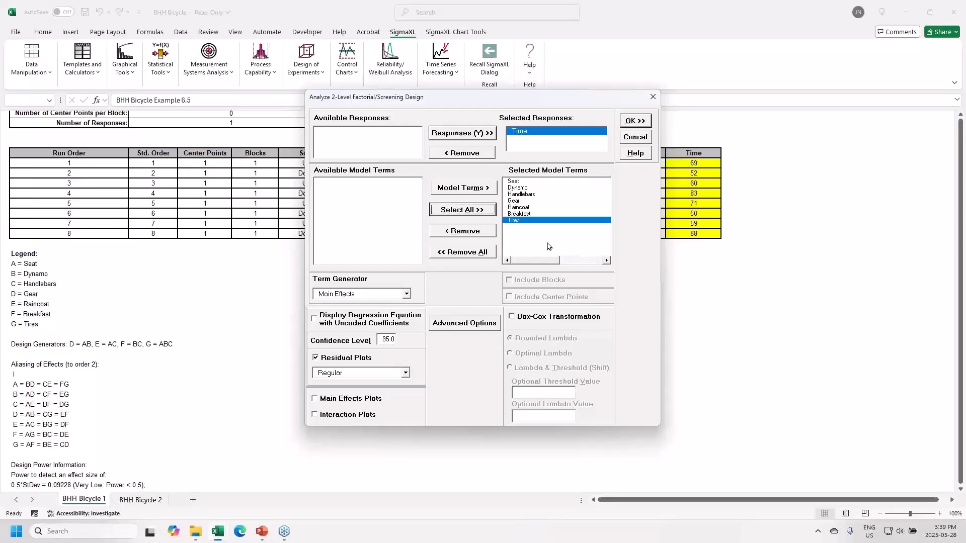
Step: Exclude residual plots, include main effects plots, and run the analysis
{"action": "left_click", "coordinate": [348, 360]}
{"action": "left_click", "coordinate": [350, 402]}
{"action": "left_click", "coordinate": [637, 123]}
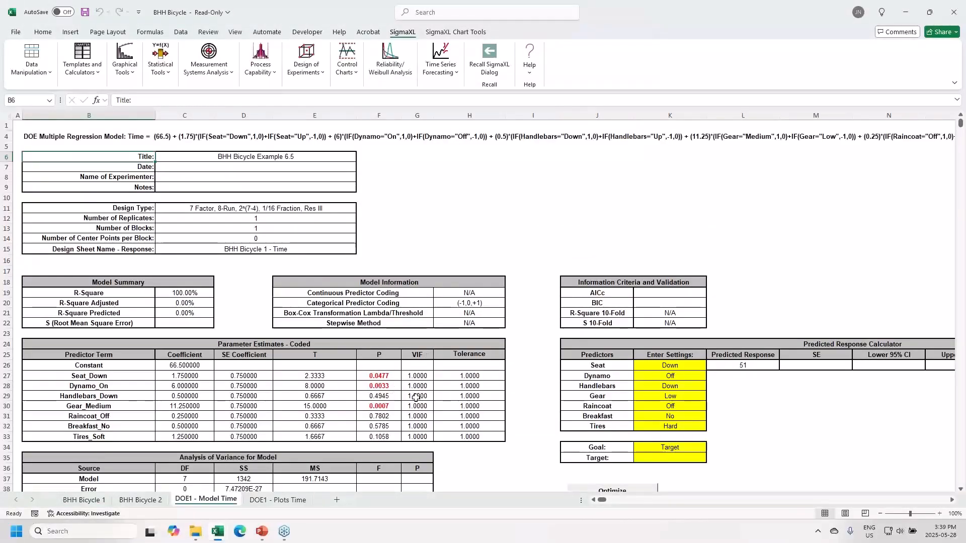
Step: Examine the Time model's parameter estimates, analysis of variance tables and the Pareto charts of R-Square and standardized effects
{"action": "scroll", "coordinate": [423, 390], "scroll_direction": "down", "scroll_amount": 3}
{"action": "scroll", "coordinate": [426, 391], "scroll_direction": "down", "scroll_amount": 4}
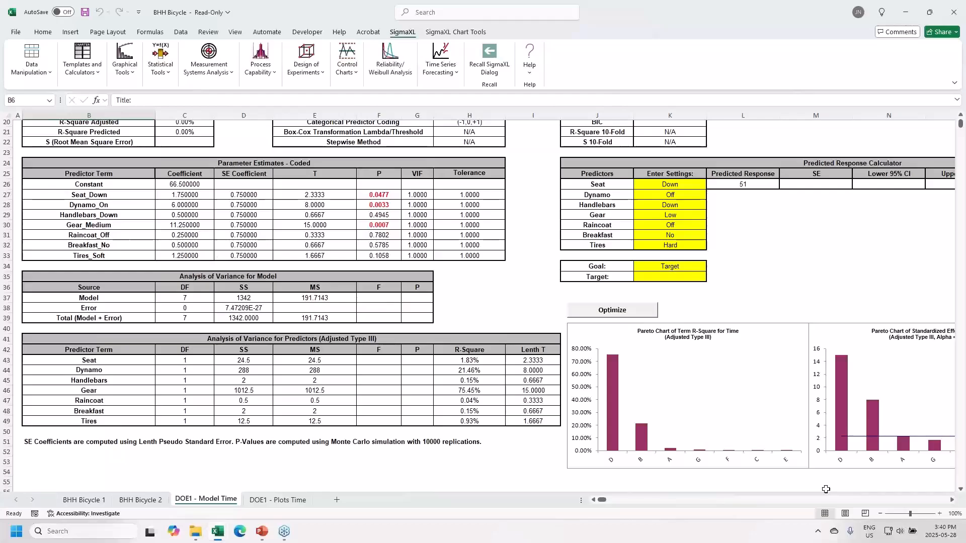
{"action": "left_click", "coordinate": [952, 500]}
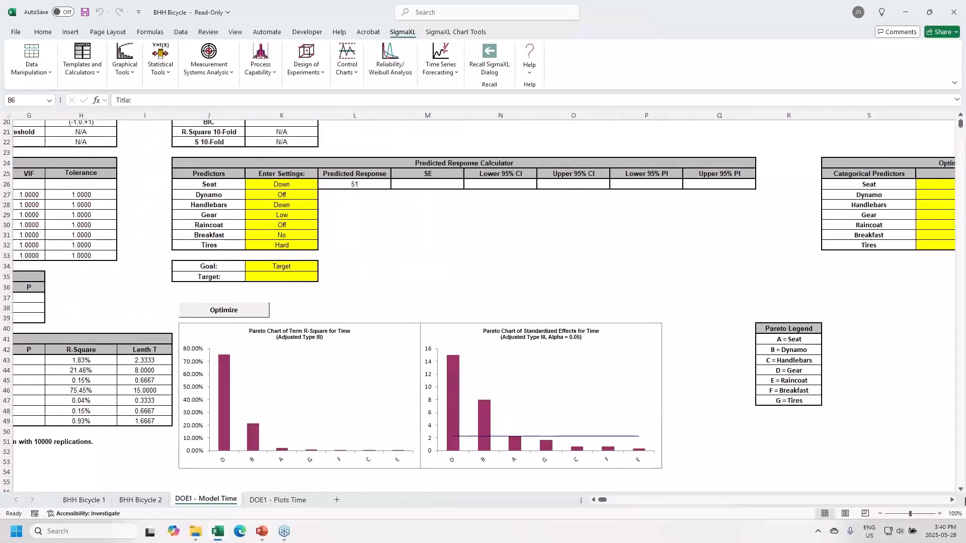
{"action": "left_click", "coordinate": [960, 489]}
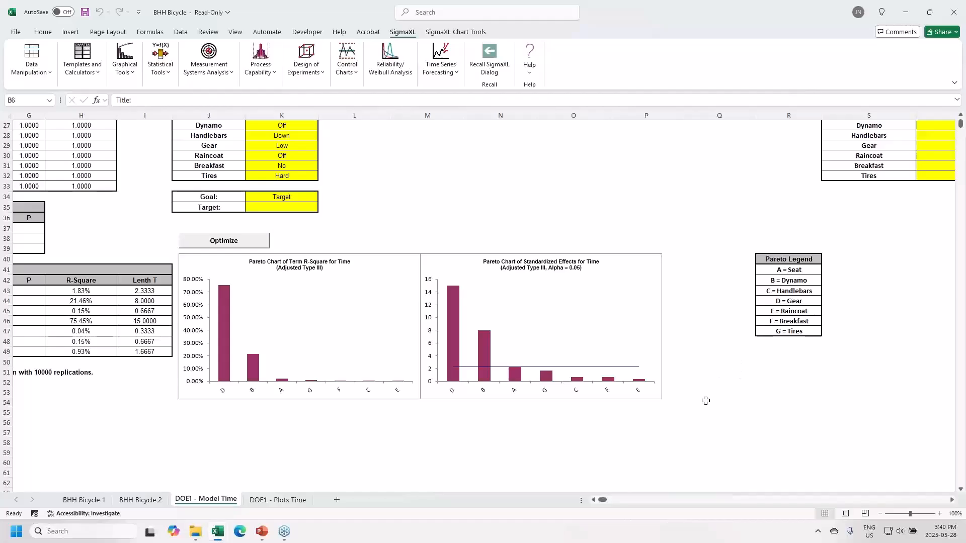
{"action": "left_click", "coordinate": [594, 499]}
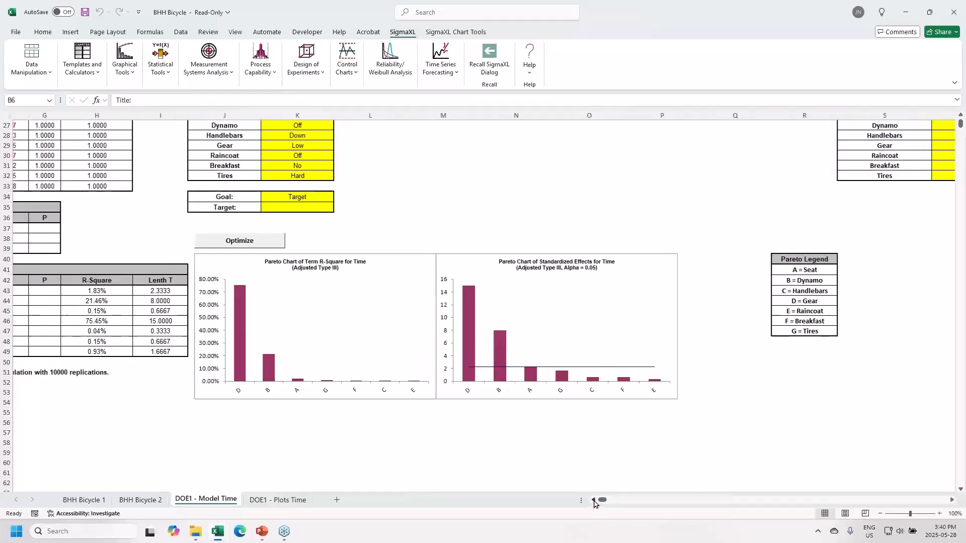
{"action": "left_click", "coordinate": [593, 499]}
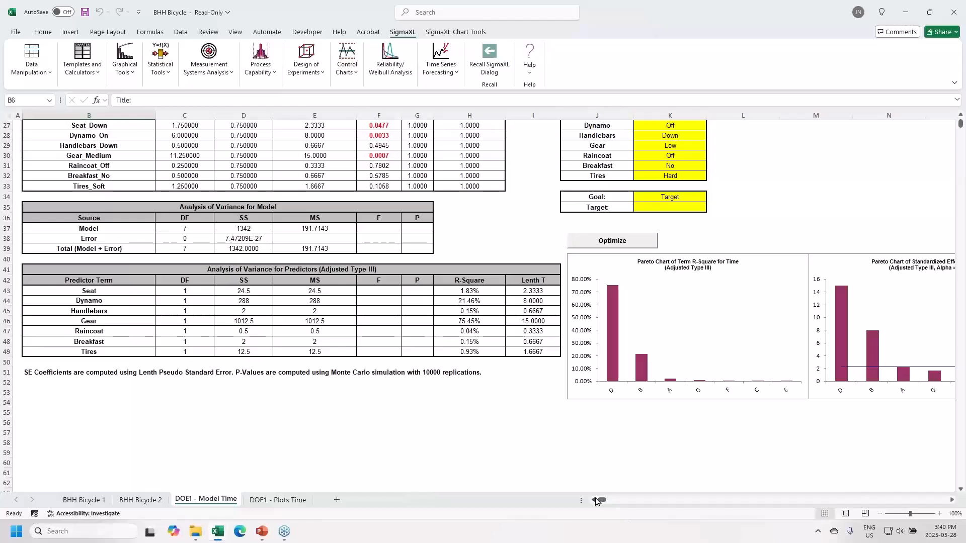
{"action": "scroll", "coordinate": [548, 455], "scroll_direction": "up", "scroll_amount": 1}
{"action": "scroll", "coordinate": [547, 456], "scroll_direction": "up", "scroll_amount": 2}
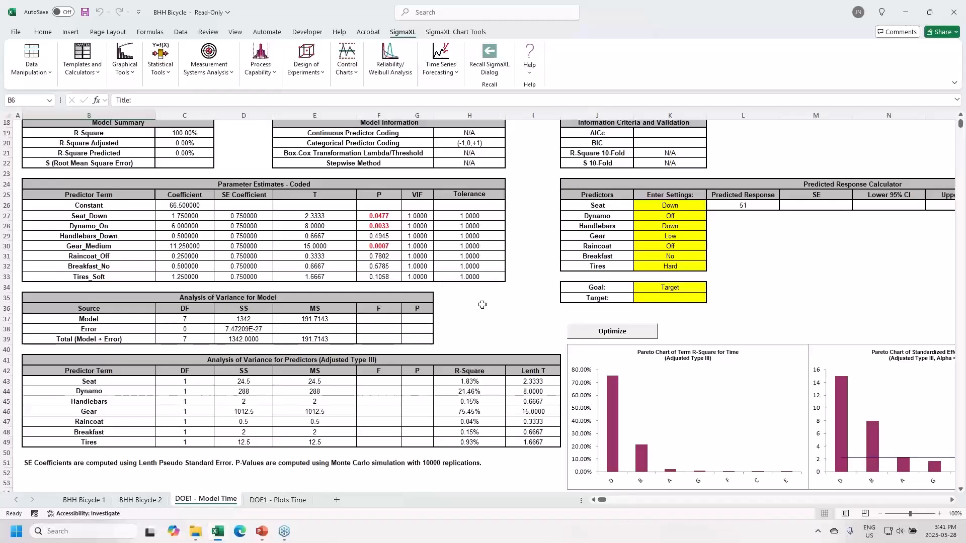
Step: Examine the main effects plots for Time, comparing the fitted means at each level of Gear and Dynamo
{"action": "left_click", "coordinate": [285, 500]}
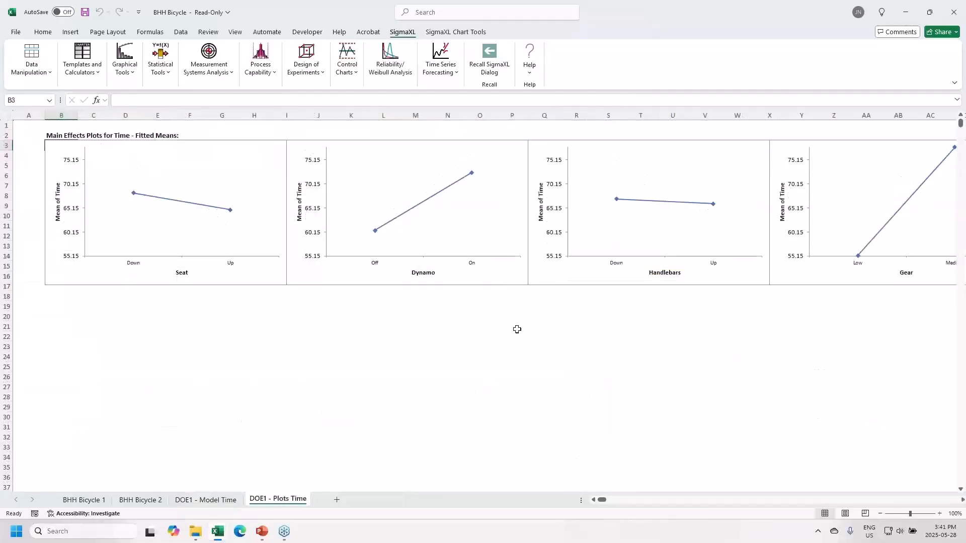
{"action": "left_click_drag", "start_coordinate": [963, 503], "coordinate": [962, 504]}
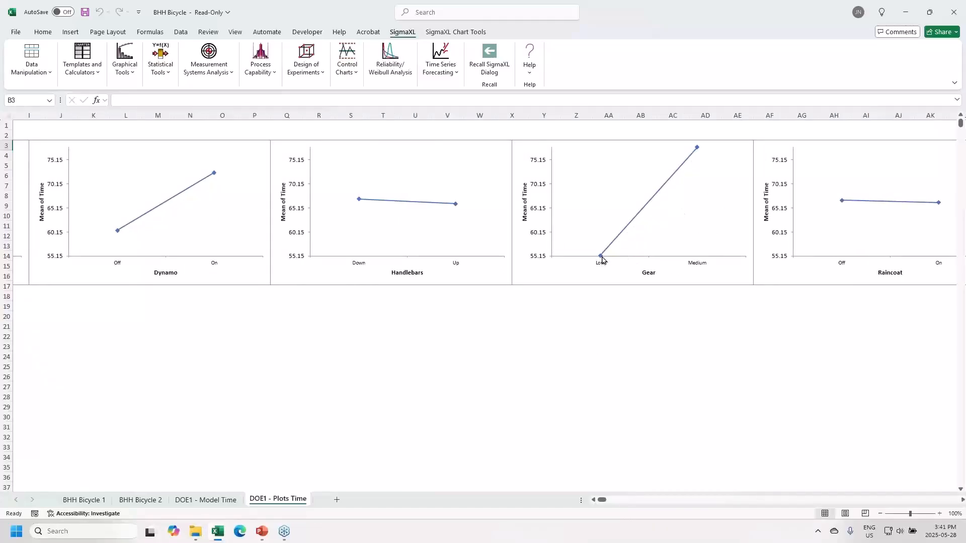
{"action": "mouse_move", "coordinate": [603, 259]}
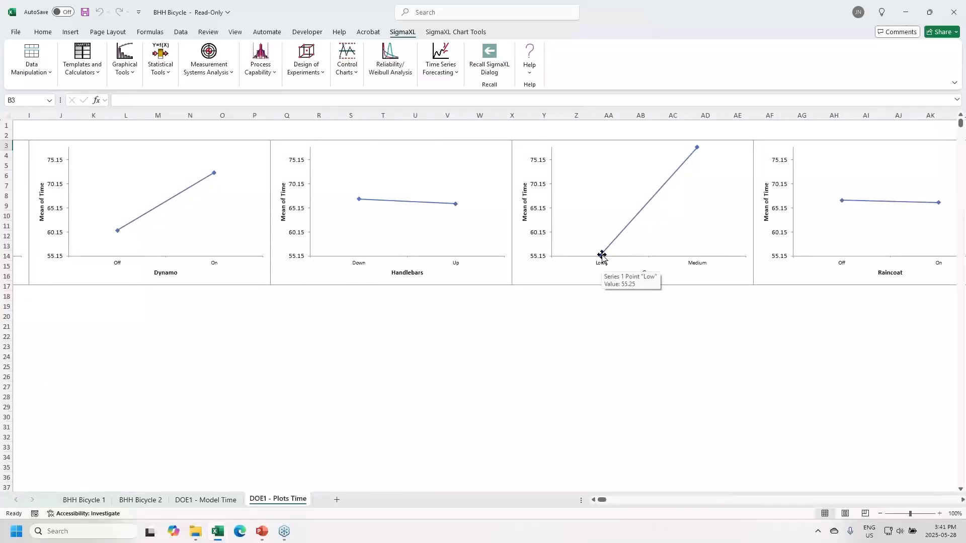
{"action": "mouse_move", "coordinate": [698, 151]}
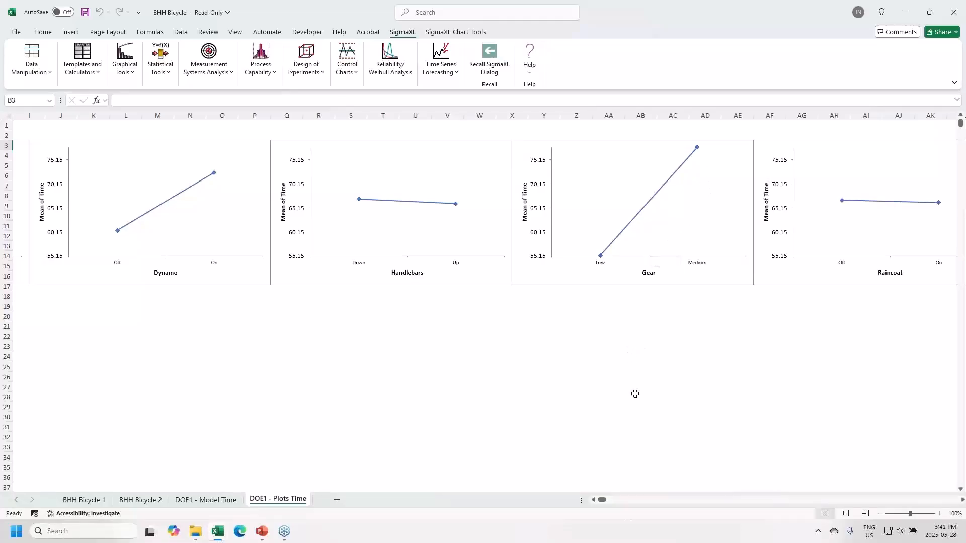
{"action": "left_click", "coordinate": [593, 500]}
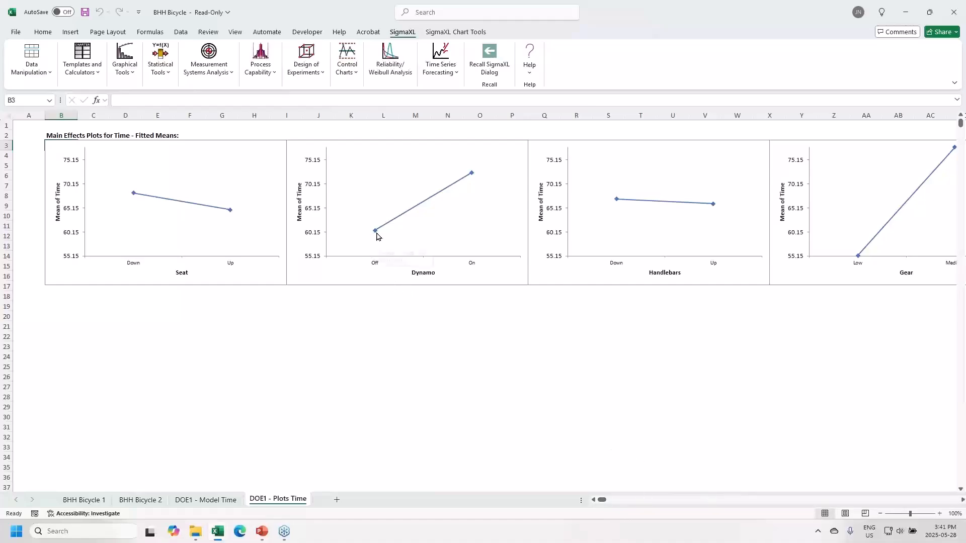
{"action": "mouse_move", "coordinate": [378, 237]}
{"action": "mouse_move", "coordinate": [471, 176]}
{"action": "left_click", "coordinate": [962, 501]}
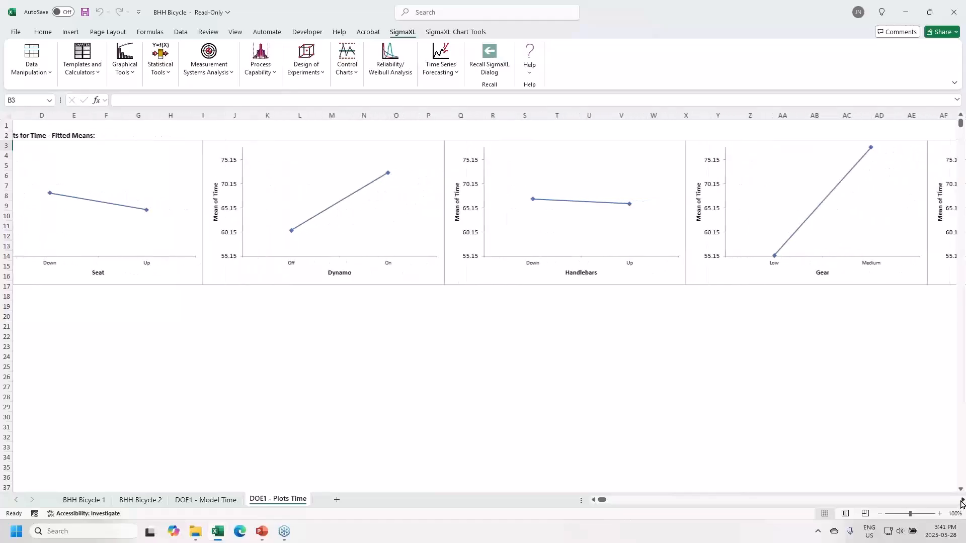
{"action": "left_click", "coordinate": [962, 501]}
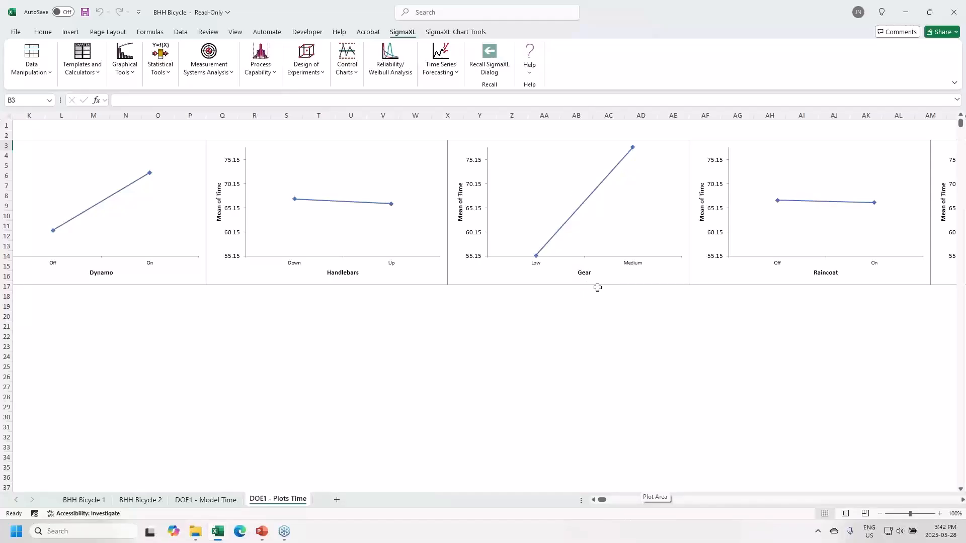
{"action": "left_click", "coordinate": [501, 437]}
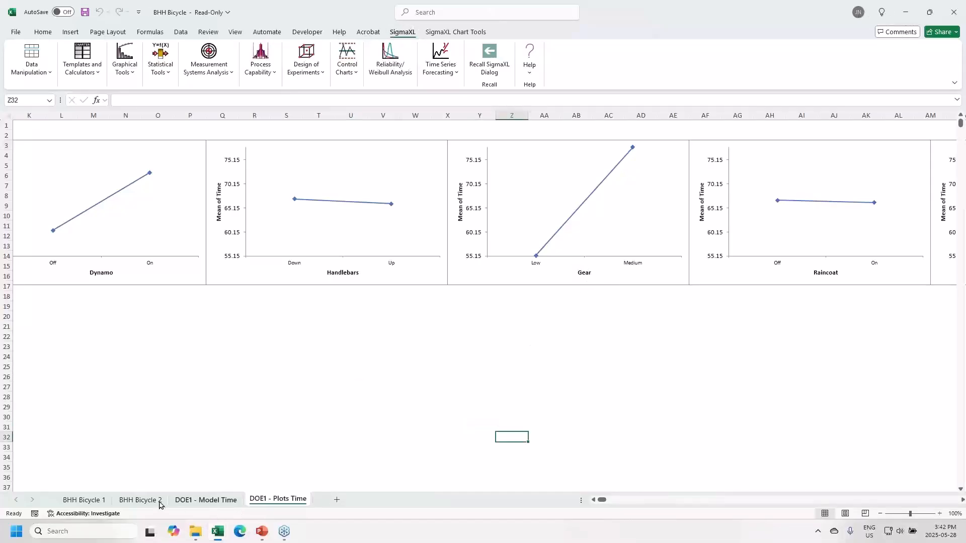
Step: Augment the BHH Bicycle 1 design with a foldover on Gear only, without randomizing the folded runs
{"action": "left_click", "coordinate": [119, 502]}
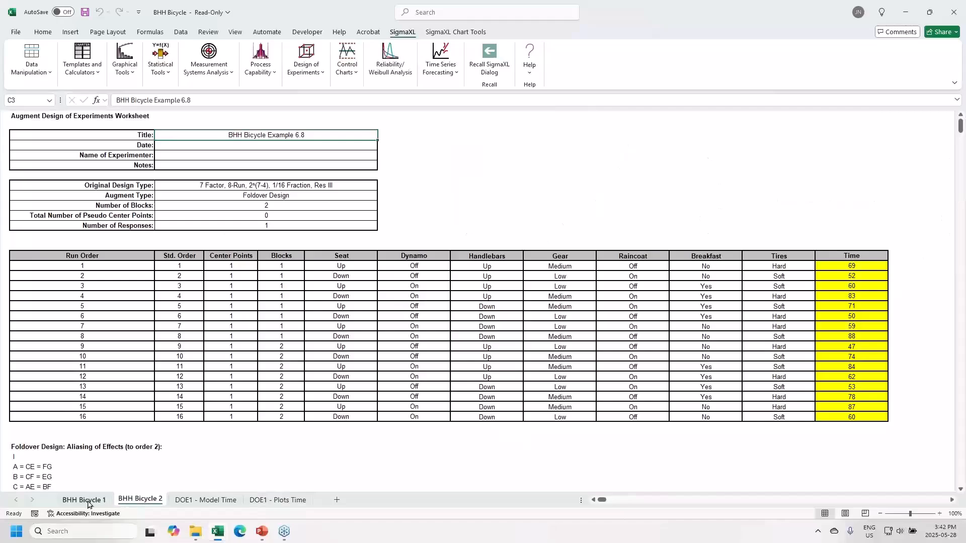
{"action": "left_click", "coordinate": [86, 501]}
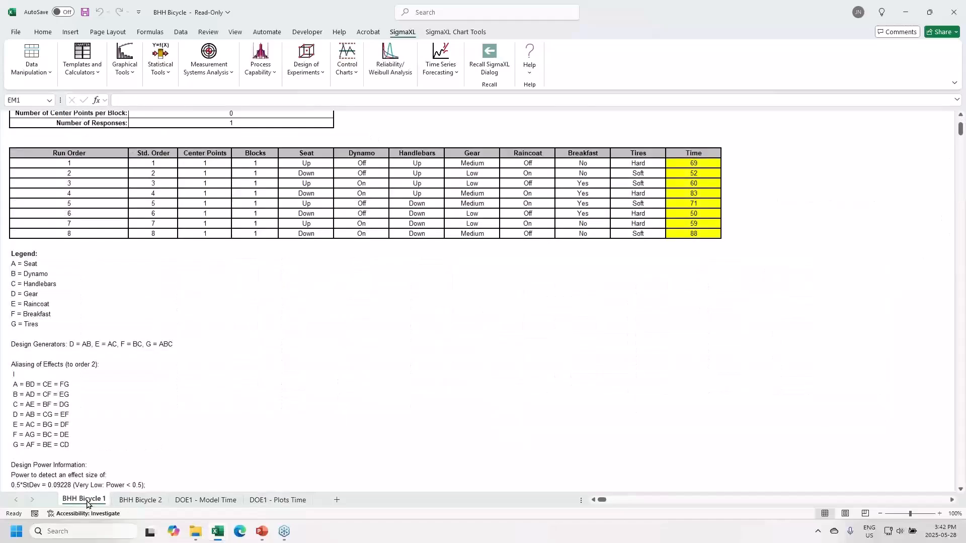
{"action": "left_click", "coordinate": [310, 73]}
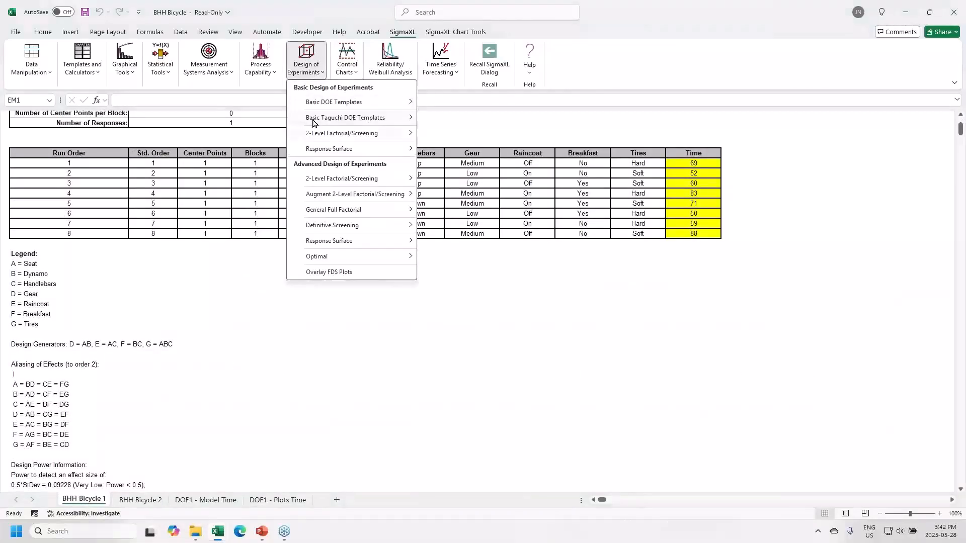
{"action": "mouse_move", "coordinate": [365, 198]}
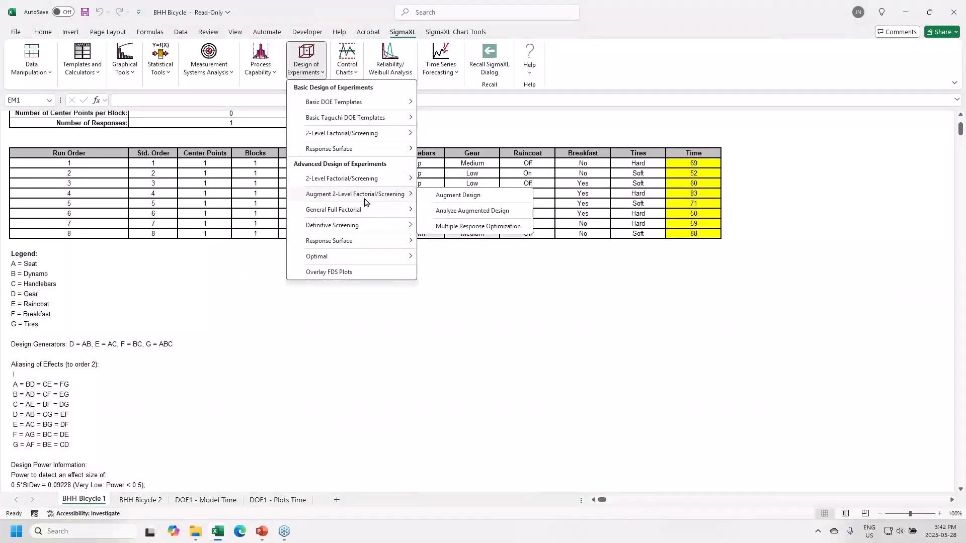
{"action": "left_click", "coordinate": [459, 196]}
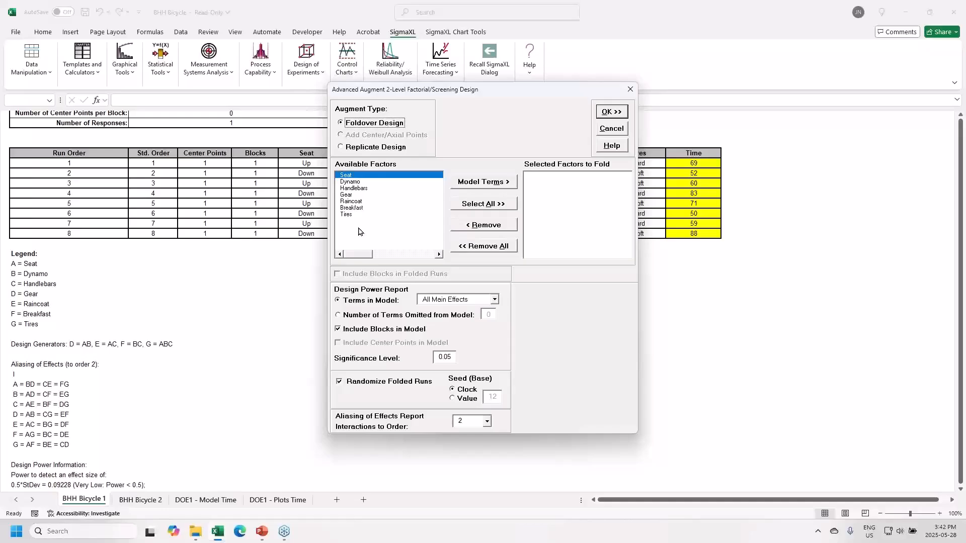
{"action": "left_click", "coordinate": [352, 195]}
{"action": "left_click", "coordinate": [481, 182]}
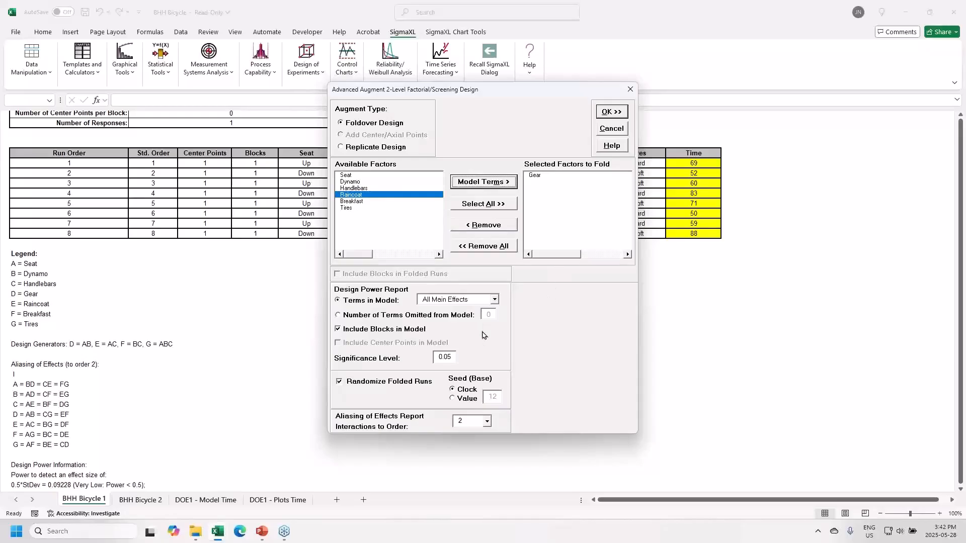
{"action": "left_click", "coordinate": [342, 385]}
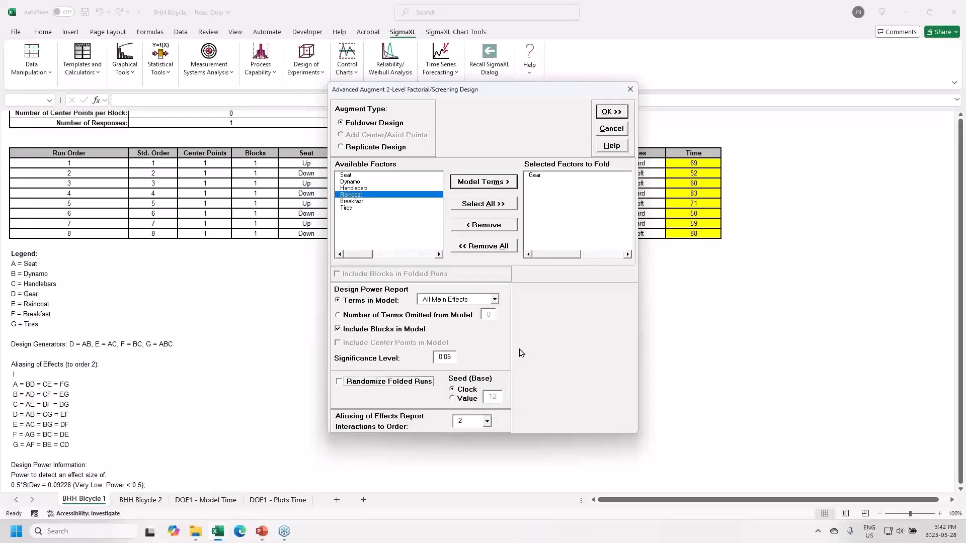
{"action": "left_click", "coordinate": [609, 110]}
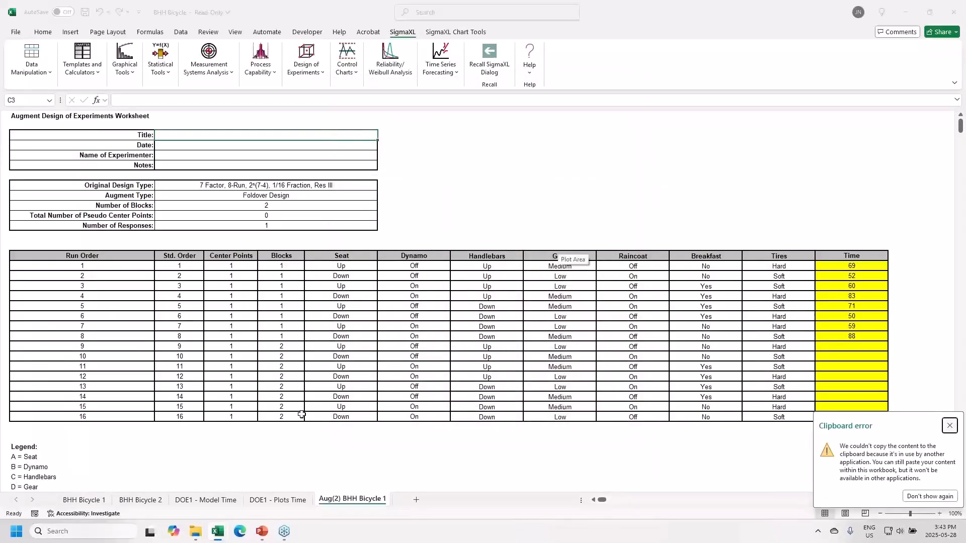
Step: Compare the Gear levels of the original block 1 runs with the corresponding folded block 2 runs
{"action": "left_click", "coordinate": [528, 266]}
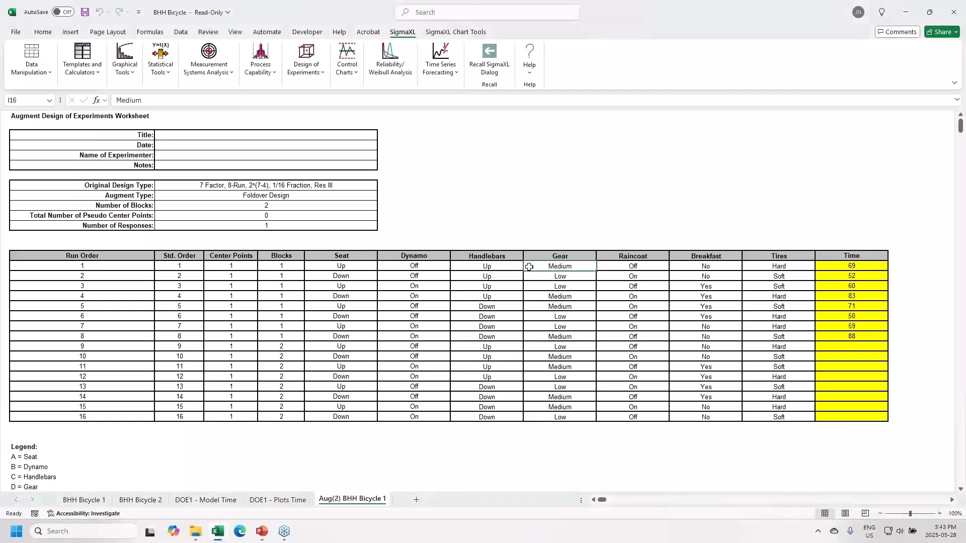
{"action": "left_click", "coordinate": [533, 347]}
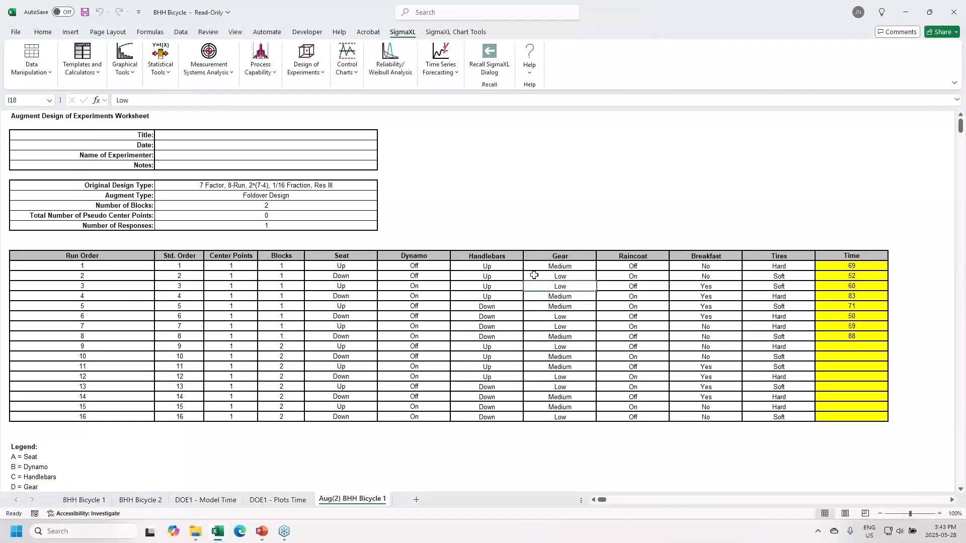
{"action": "left_click", "coordinate": [532, 274]}
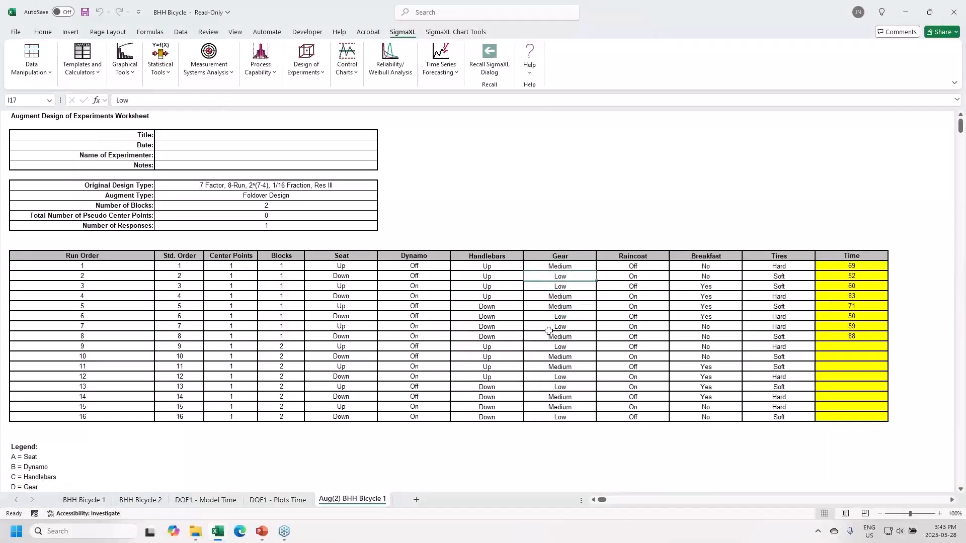
{"action": "left_click", "coordinate": [534, 366]}
{"action": "left_click", "coordinate": [541, 287]}
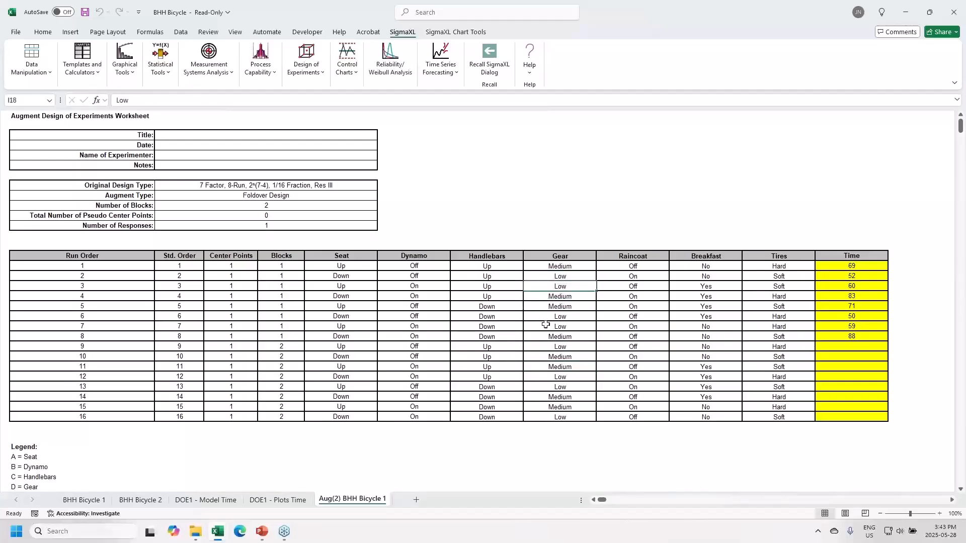
{"action": "left_click", "coordinate": [539, 369]}
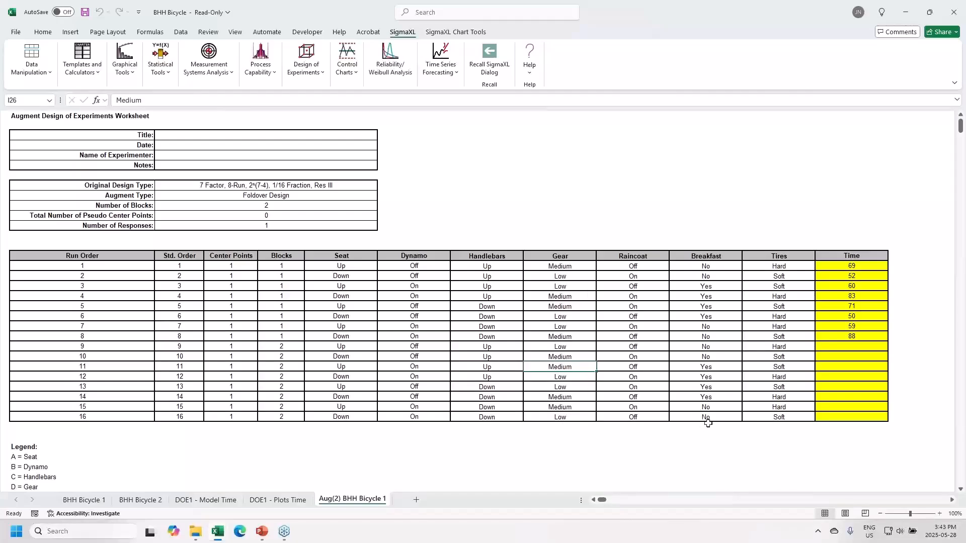
Step: Switch to the PowerPoint slide show and read the BHH Bicycle slide on folding over one factor versus all factors
{"action": "key", "text": "alt+Tab"}
{"action": "key", "text": "alt+Tab"}
{"action": "key", "text": "alt+Tab"}
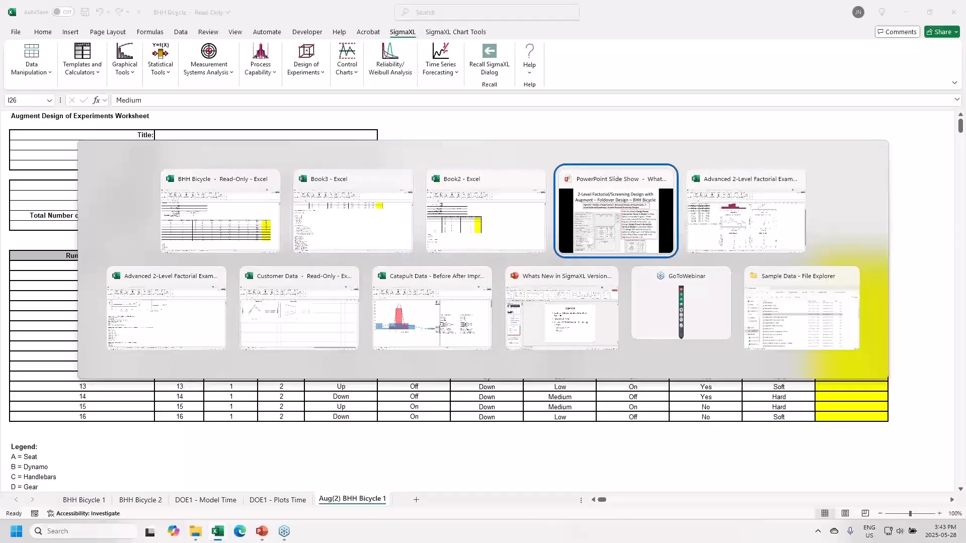
{"action": "key", "text": "Right"}
{"action": "key", "text": "Right"}
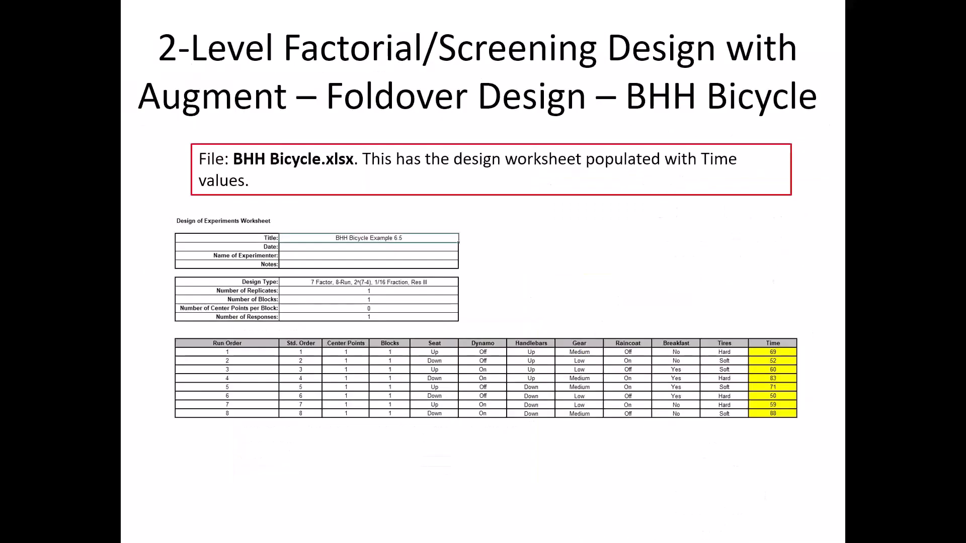
{"action": "key", "text": "Right"}
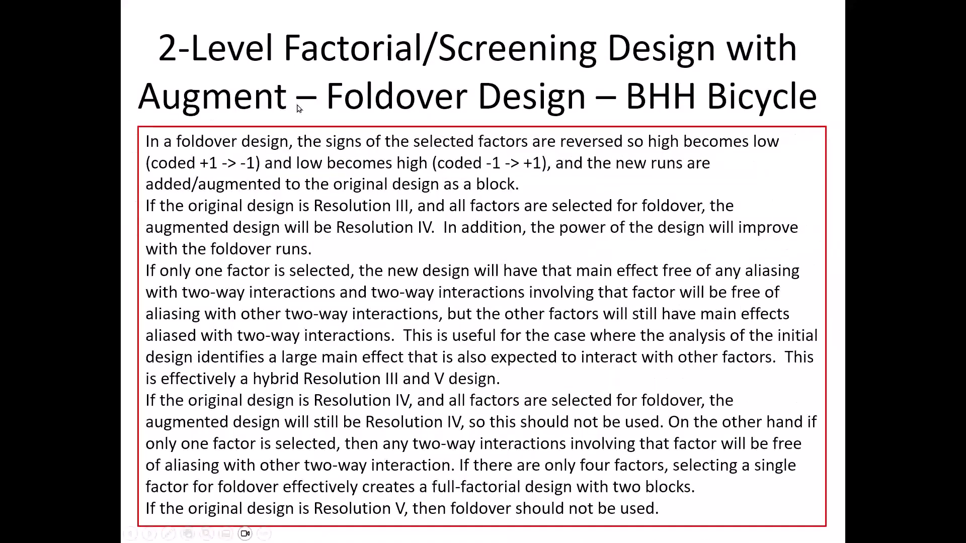
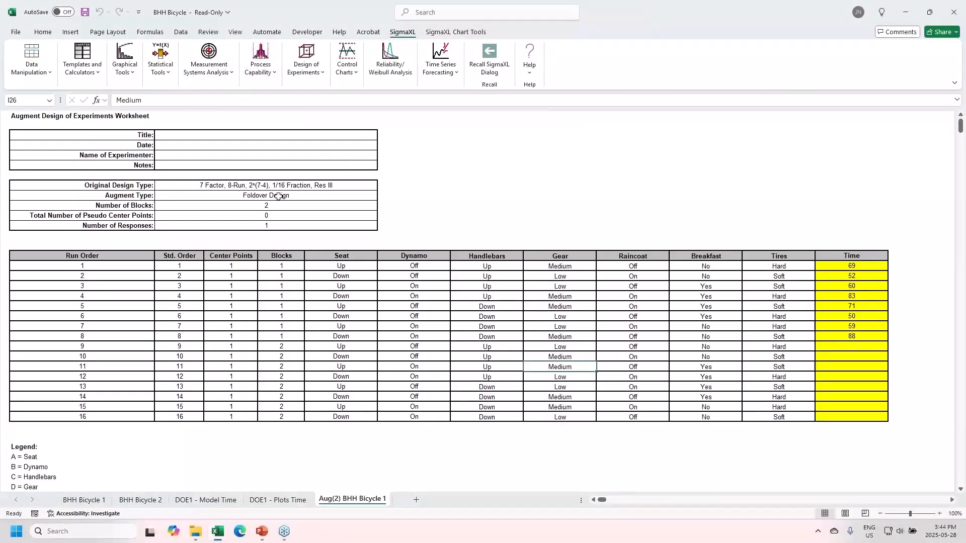
{"action": "key", "text": "alt+Tab"}
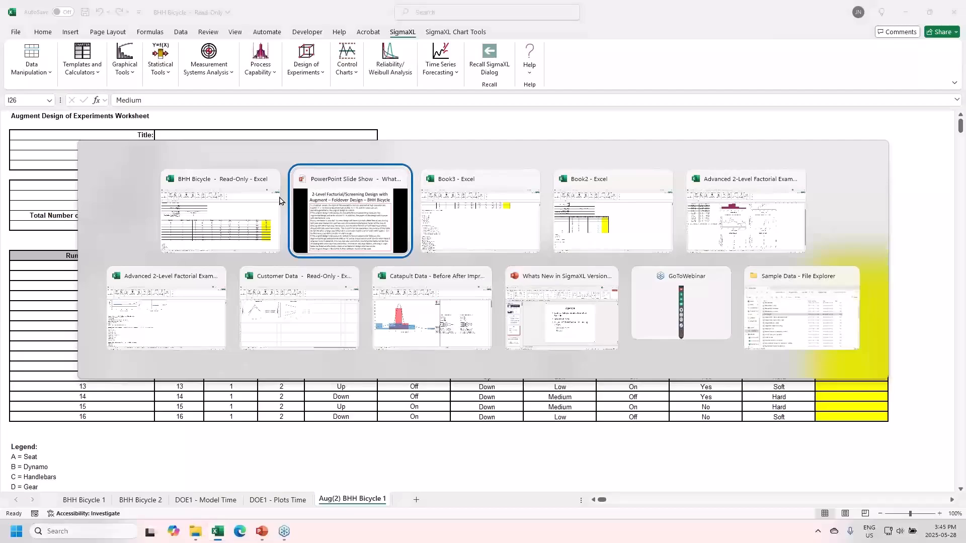
{"action": "key", "text": "Tab"}
{"action": "key", "text": "Tab"}
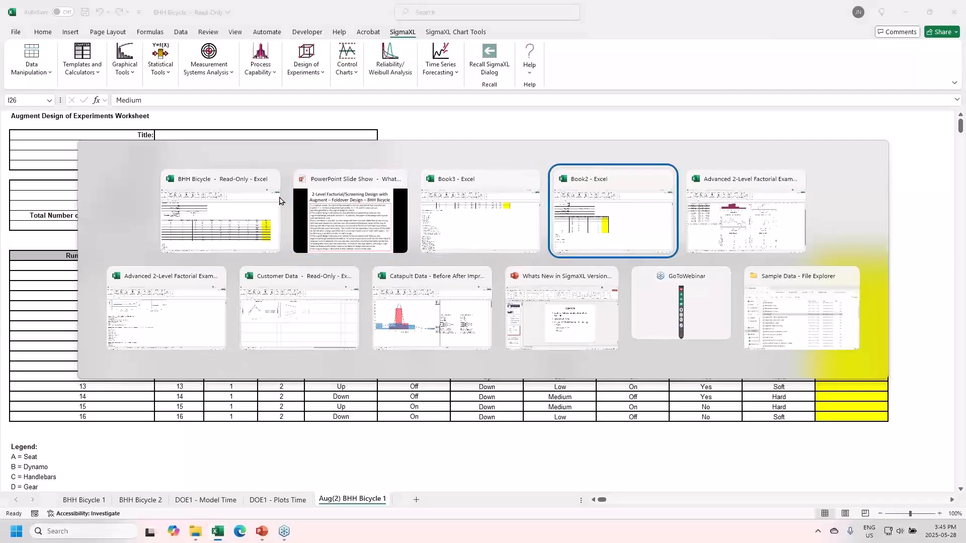
{"action": "key", "text": "Tab"}
{"action": "key", "text": "Tab"}
{"action": "key", "text": "alt+Tab"}
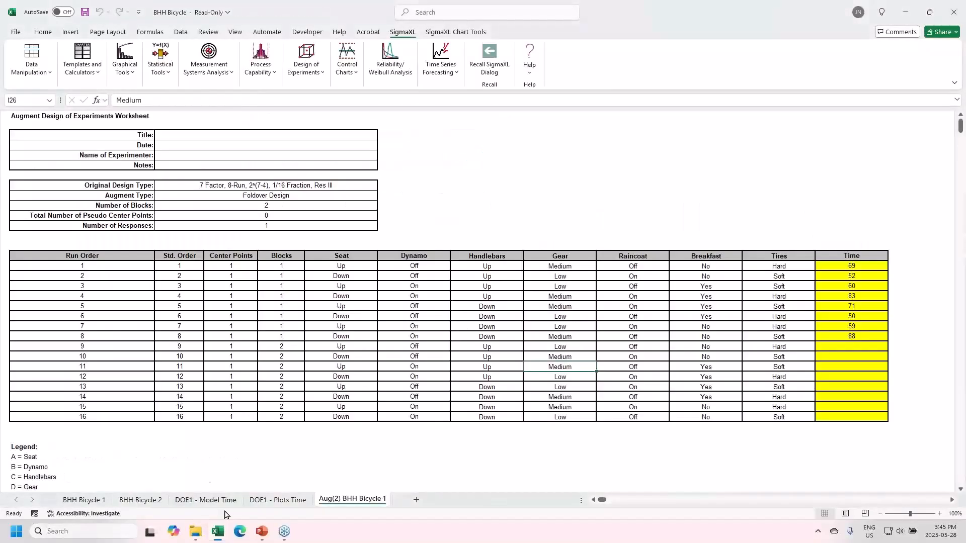
Step: Start an augmented design analysis of the BHH Bicycle 2 worksheet with Time as the response
{"action": "left_click", "coordinate": [162, 500]}
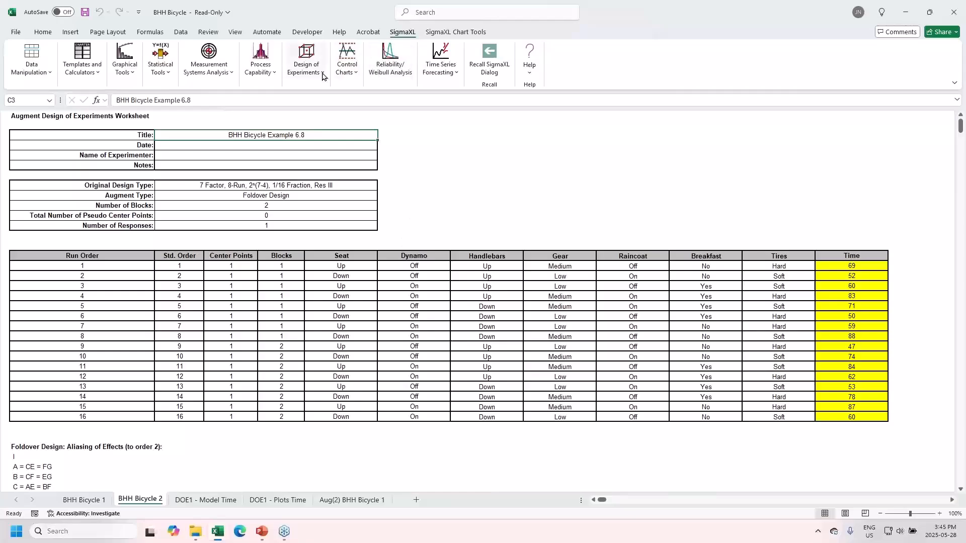
{"action": "left_click", "coordinate": [305, 73]}
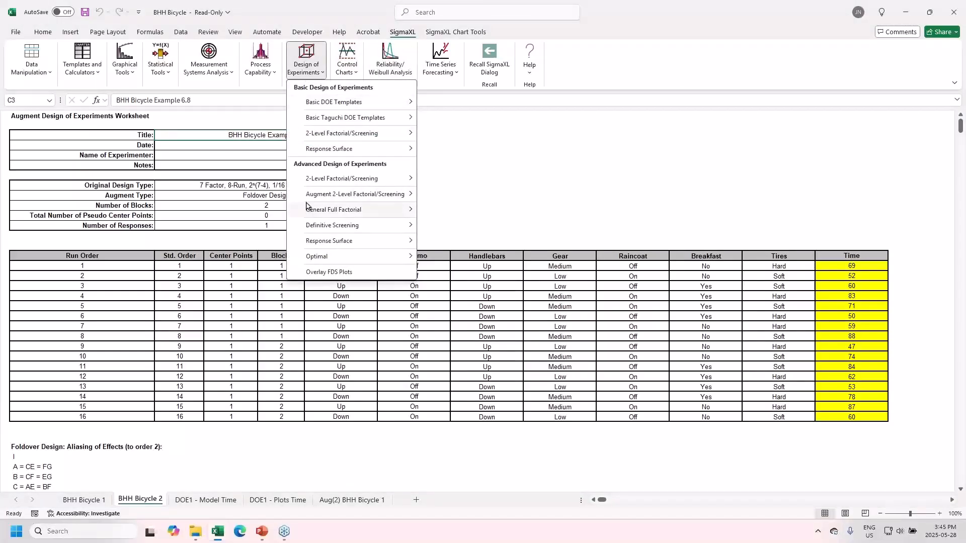
{"action": "mouse_move", "coordinate": [355, 195]}
{"action": "left_click", "coordinate": [447, 211]}
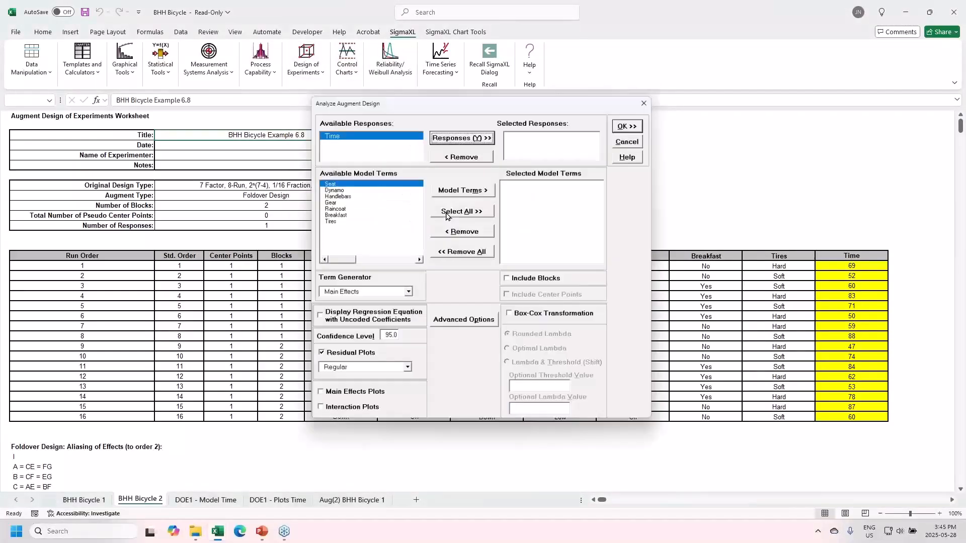
{"action": "left_click", "coordinate": [443, 134]}
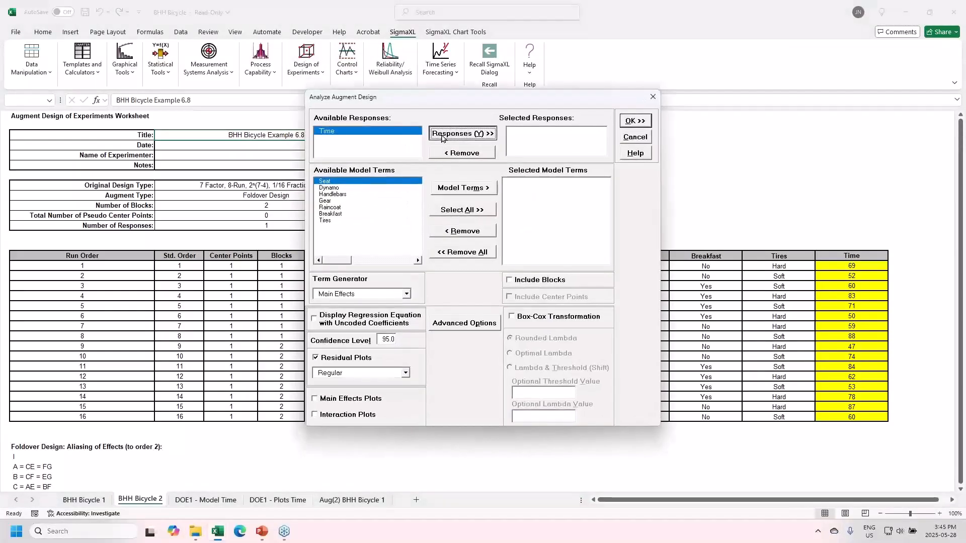
Step: Generate main effects plus 2-way interaction terms and add the seven main effects, Seat through Tires, to the model
{"action": "left_click", "coordinate": [448, 191]}
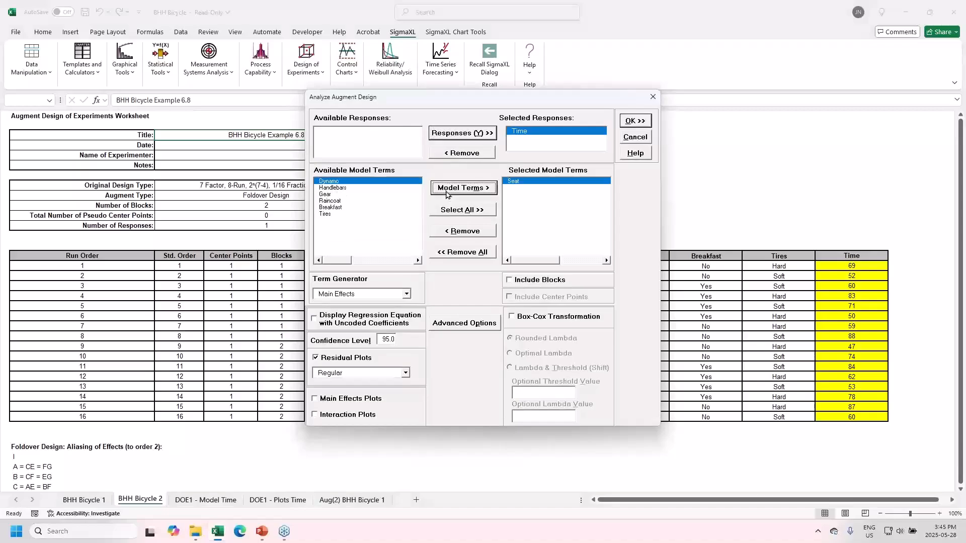
{"action": "left_click", "coordinate": [457, 217]}
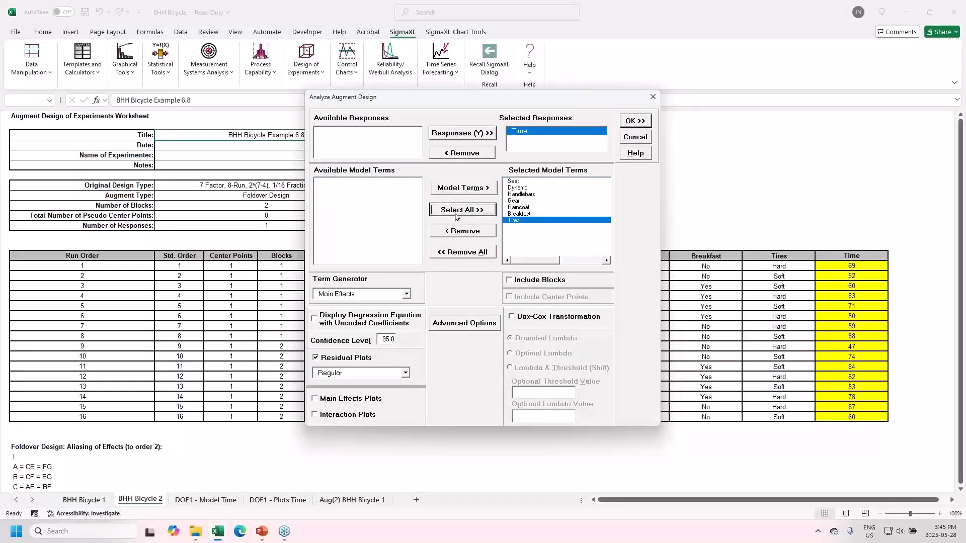
{"action": "left_click", "coordinate": [410, 297]}
{"action": "left_click", "coordinate": [386, 315]}
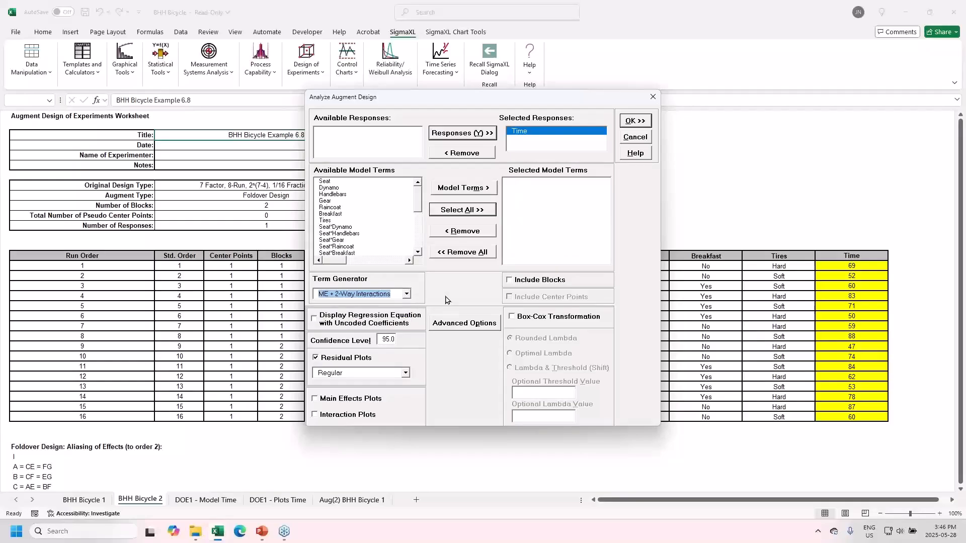
{"action": "left_click", "coordinate": [328, 182]}
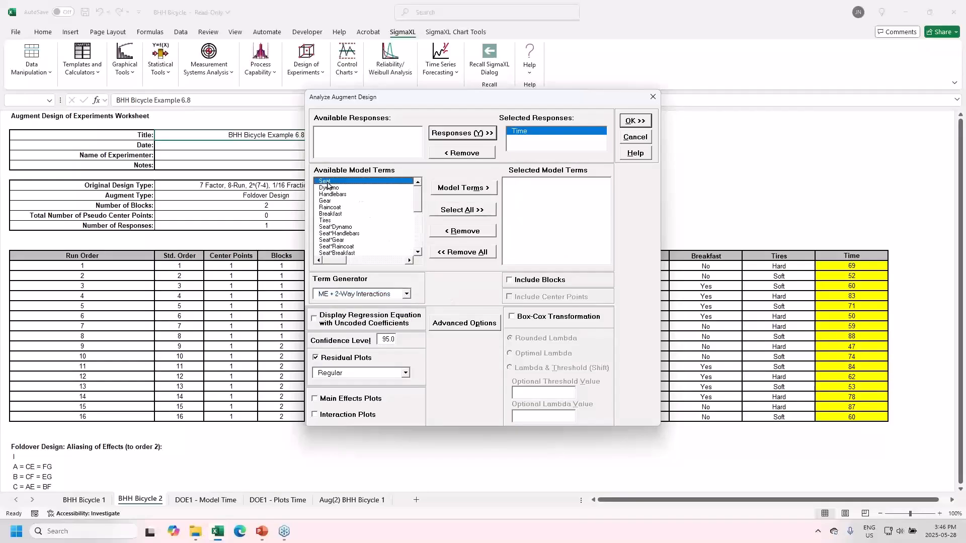
{"action": "left_click", "coordinate": [332, 221], "text": "shift"}
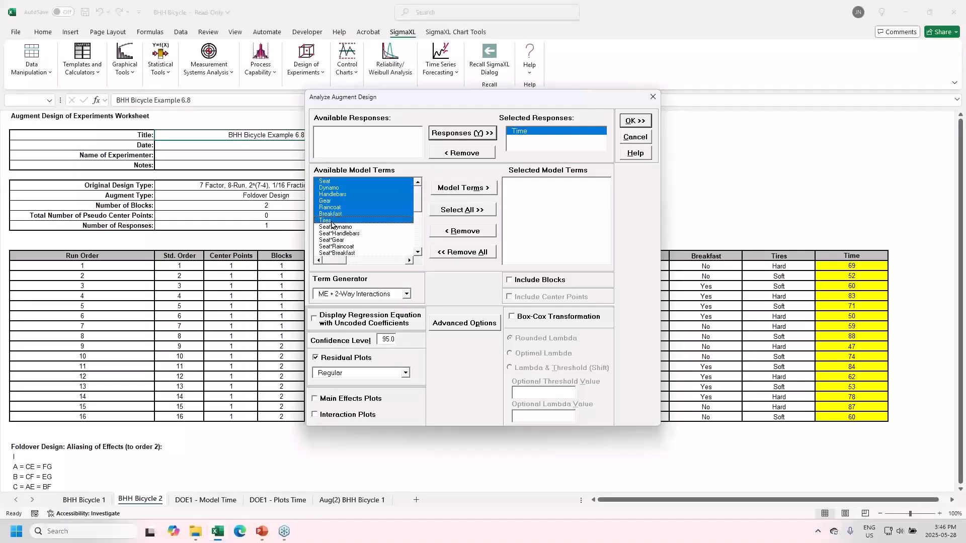
{"action": "left_click", "coordinate": [457, 190]}
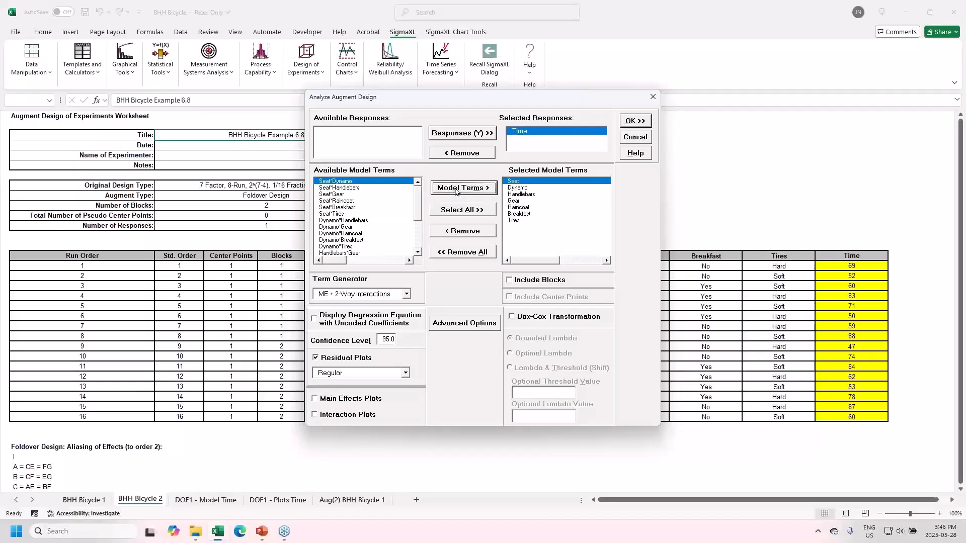
Step: Add the Dynamo*Gear and Handlebars*Gear interactions to the selected model terms
{"action": "left_click", "coordinate": [346, 227]}
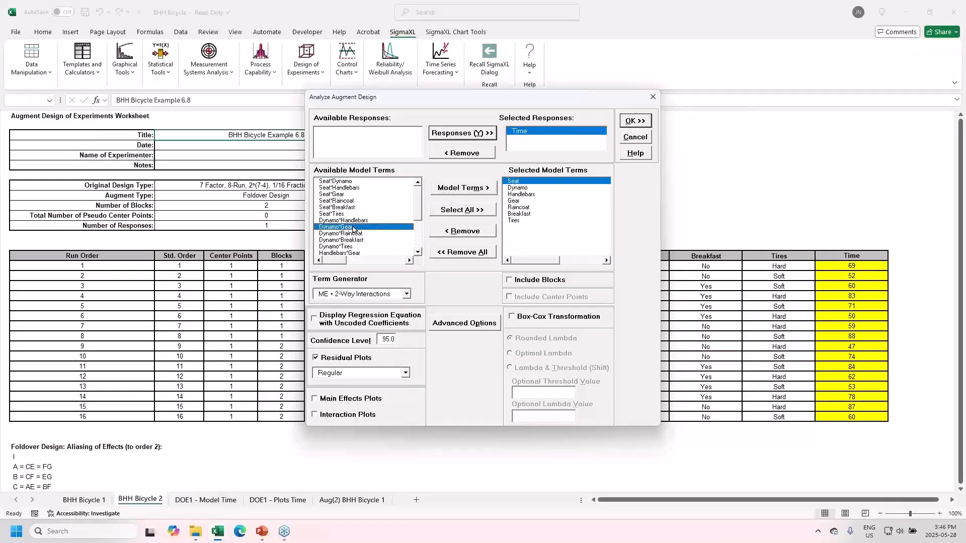
{"action": "left_click", "coordinate": [458, 192]}
{"action": "left_click", "coordinate": [350, 247]}
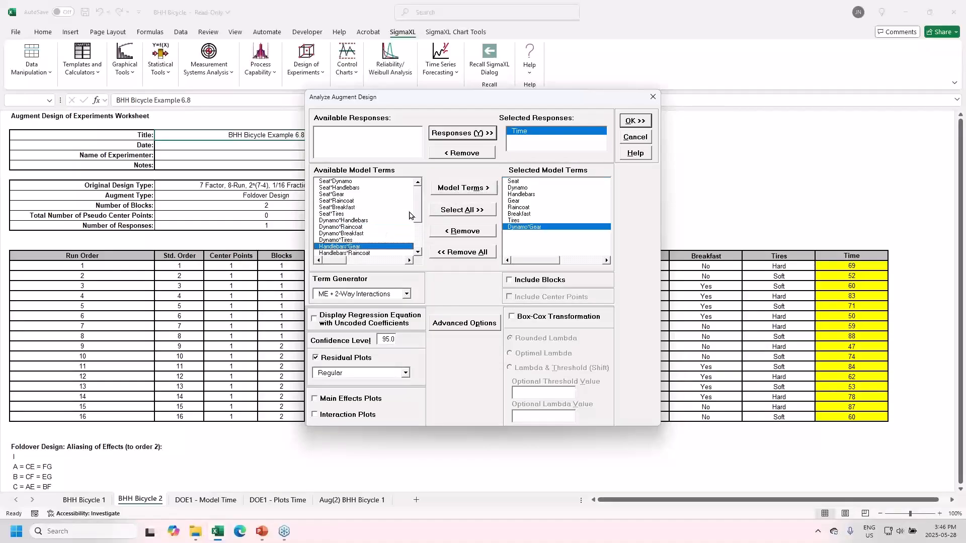
{"action": "left_click", "coordinate": [438, 193]}
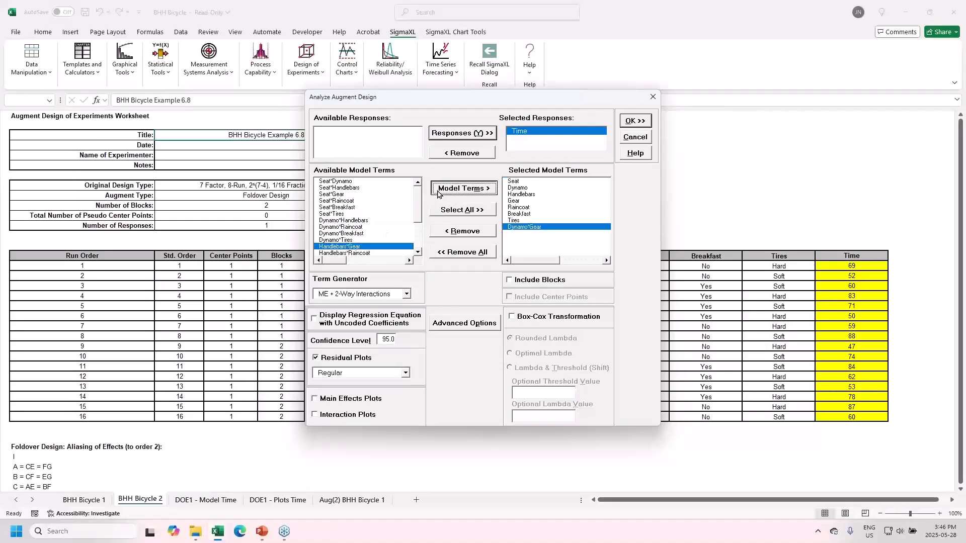
Step: Add the Gear*Raincoat, Gear*Breakfast and Gear*Tires interactions to the selected model terms
{"action": "left_click", "coordinate": [418, 252]}
{"action": "left_click", "coordinate": [418, 252]}
{"action": "left_click", "coordinate": [418, 252]}
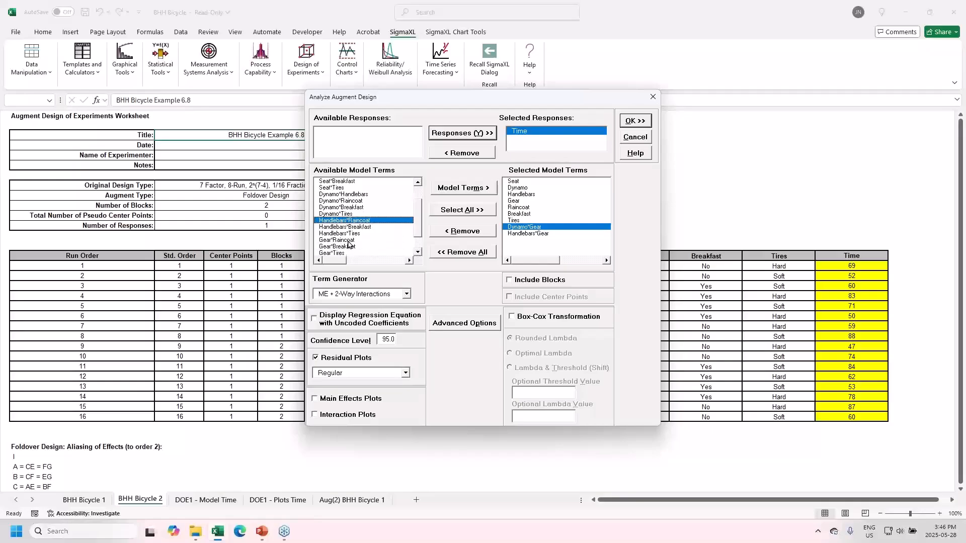
{"action": "left_click", "coordinate": [351, 240]}
{"action": "left_click", "coordinate": [450, 197]}
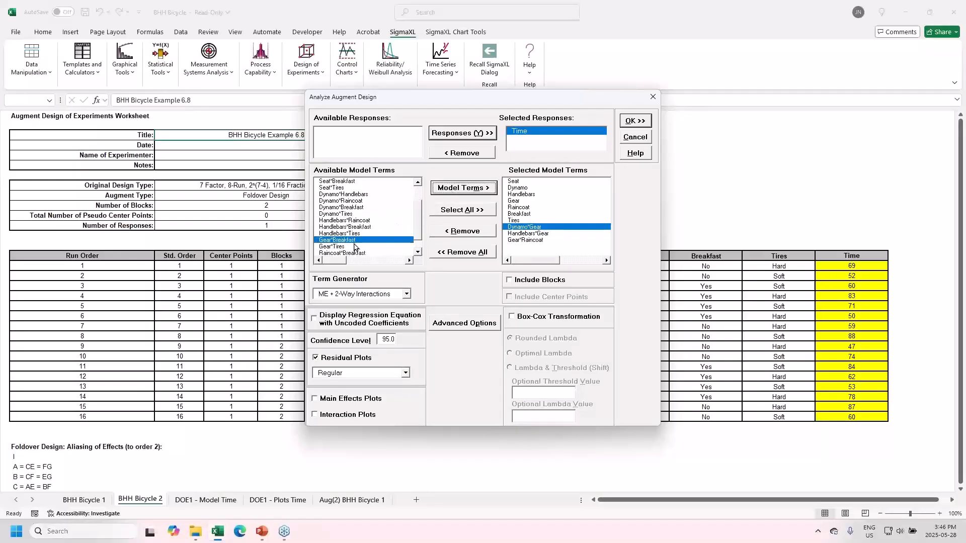
{"action": "left_click", "coordinate": [456, 190]}
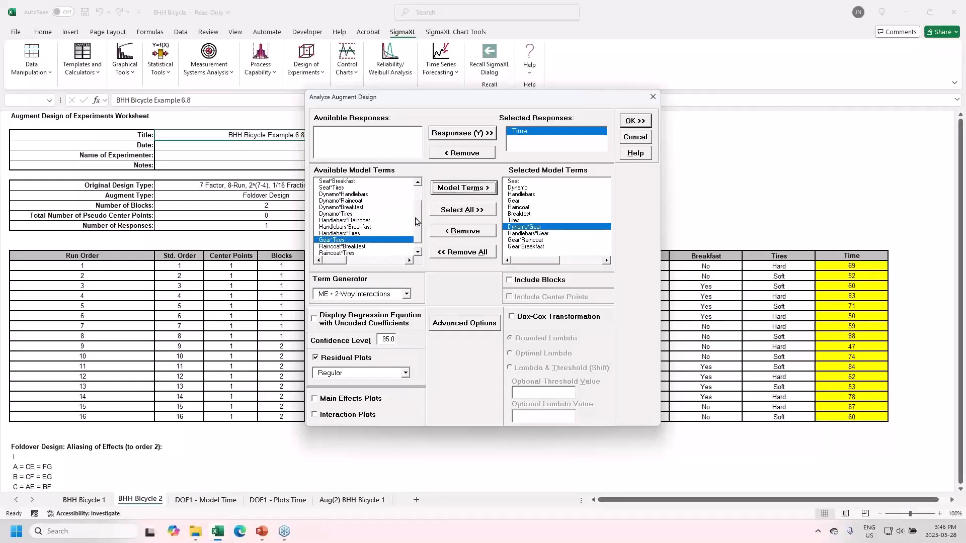
{"action": "left_click", "coordinate": [444, 189]}
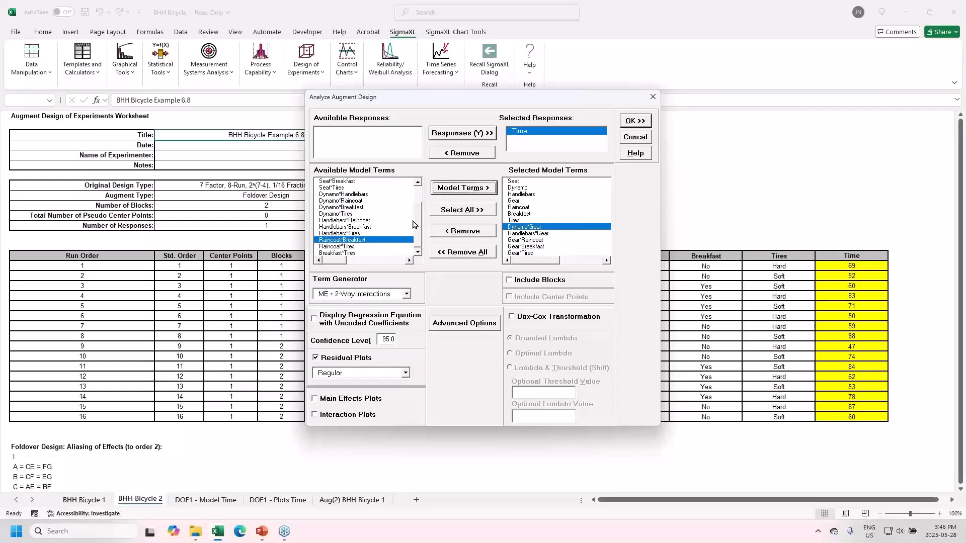
Step: Add the Seat*Gear and Seat*Dynamo interactions to the selected model terms
{"action": "scroll", "coordinate": [416, 213], "scroll_direction": "up", "scroll_amount": 2}
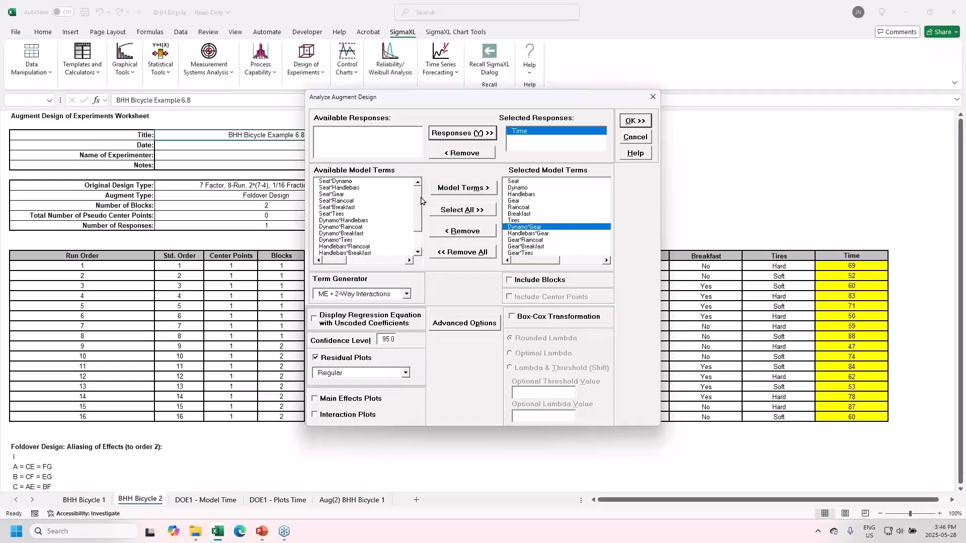
{"action": "left_click", "coordinate": [333, 195]}
{"action": "left_click", "coordinate": [458, 190]}
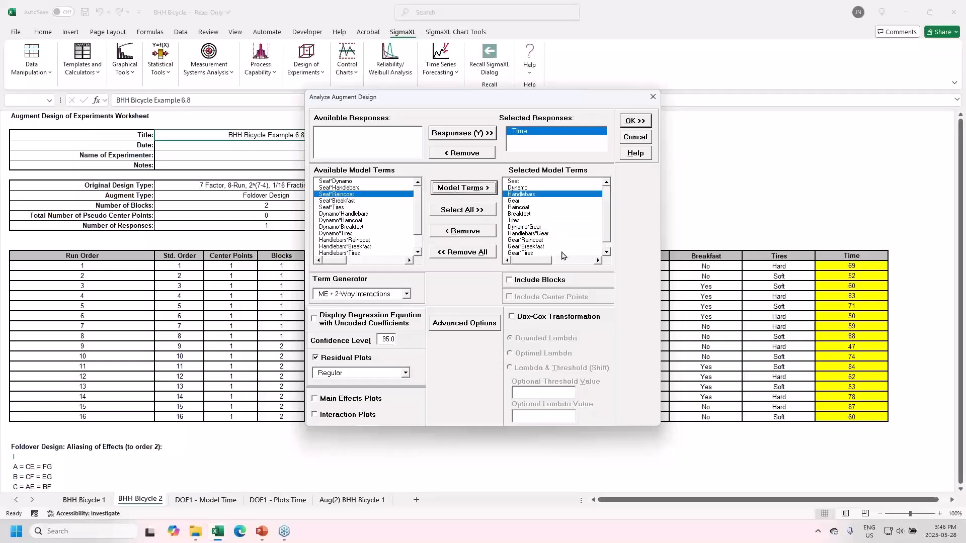
{"action": "left_click", "coordinate": [606, 251]}
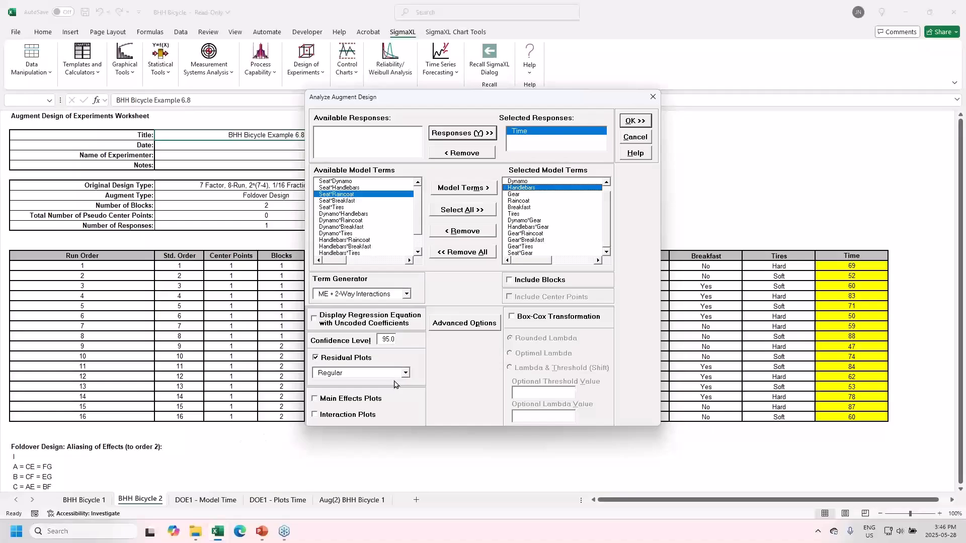
{"action": "left_click", "coordinate": [345, 182]}
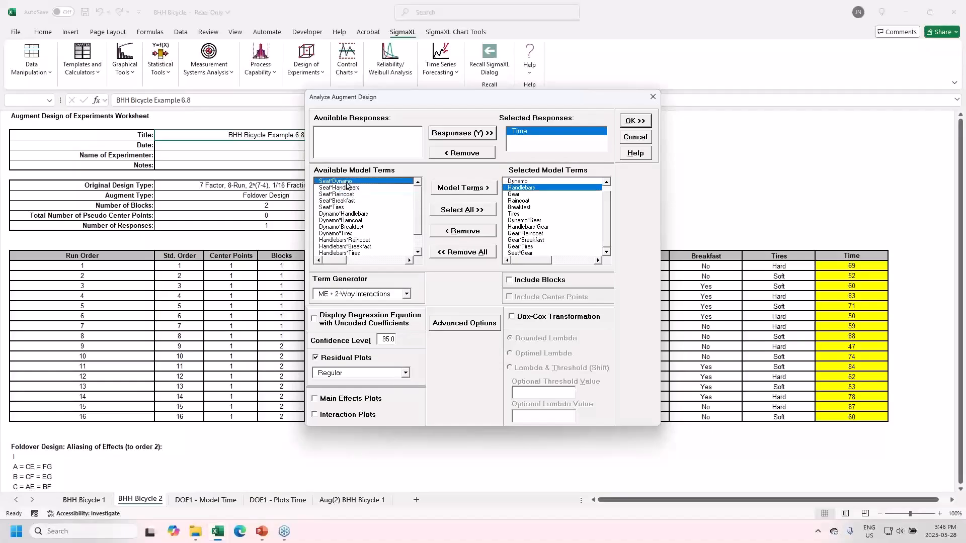
{"action": "left_click", "coordinate": [448, 192]}
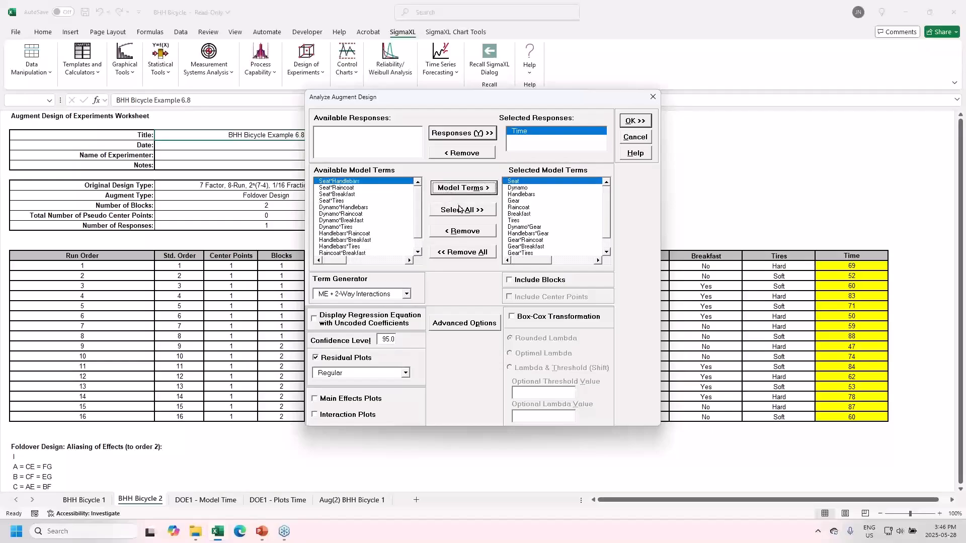
{"action": "double_click", "coordinate": [606, 250]}
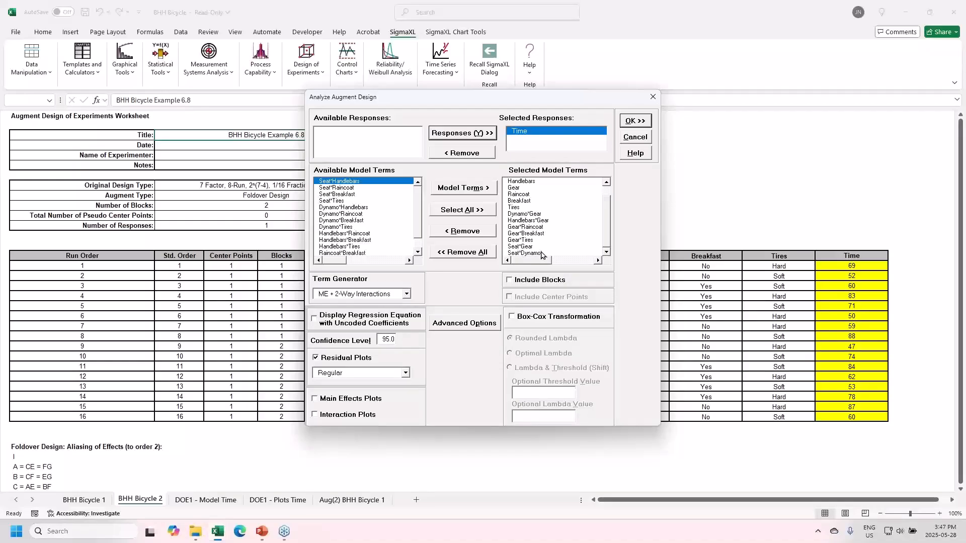
Step: Include blocks in the model, turn off the residual plots and run the augmented design analysis
{"action": "left_click", "coordinate": [544, 283]}
{"action": "left_click", "coordinate": [362, 357]}
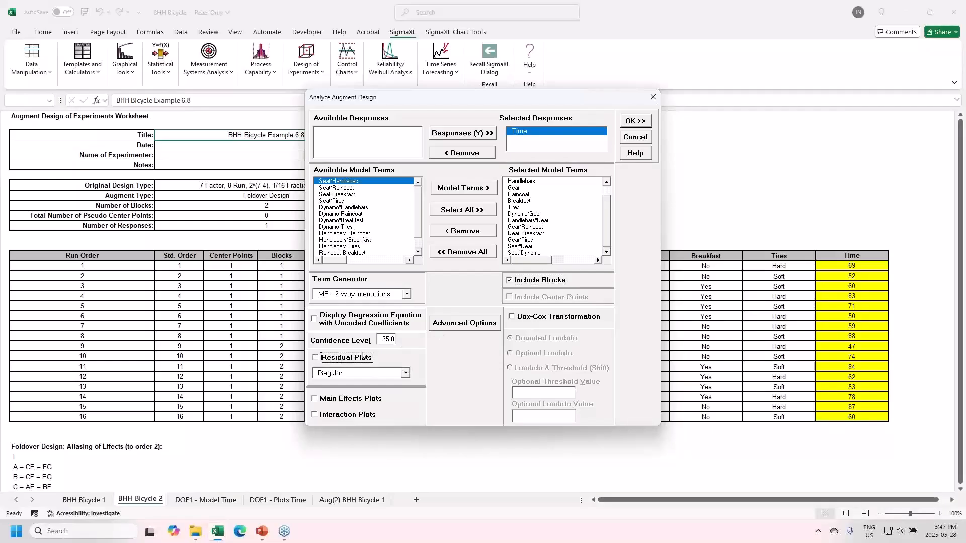
{"action": "left_click", "coordinate": [634, 122]}
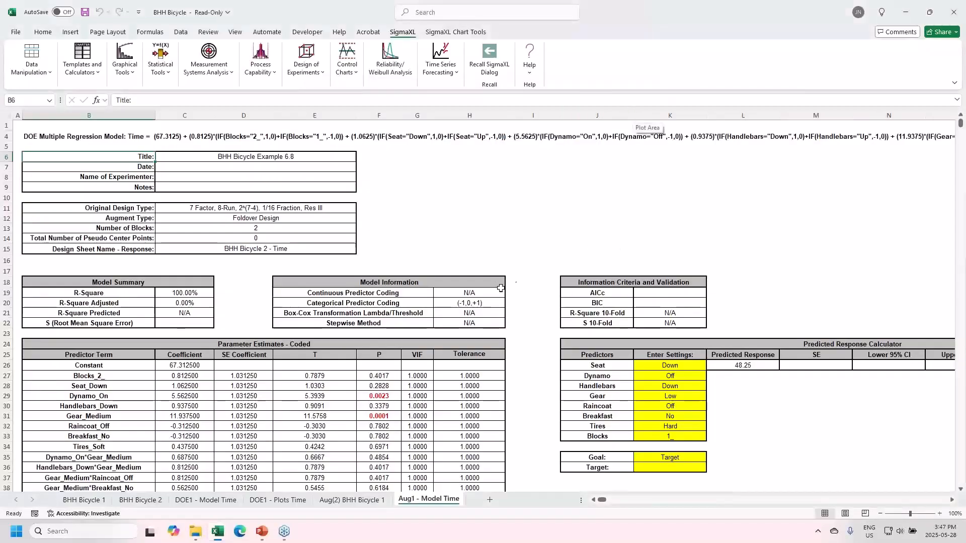
Step: Examine the augmented Time model's coded parameter estimates and the analysis of variance for the model and its predictors
{"action": "scroll", "coordinate": [507, 260], "scroll_direction": "down", "scroll_amount": 7}
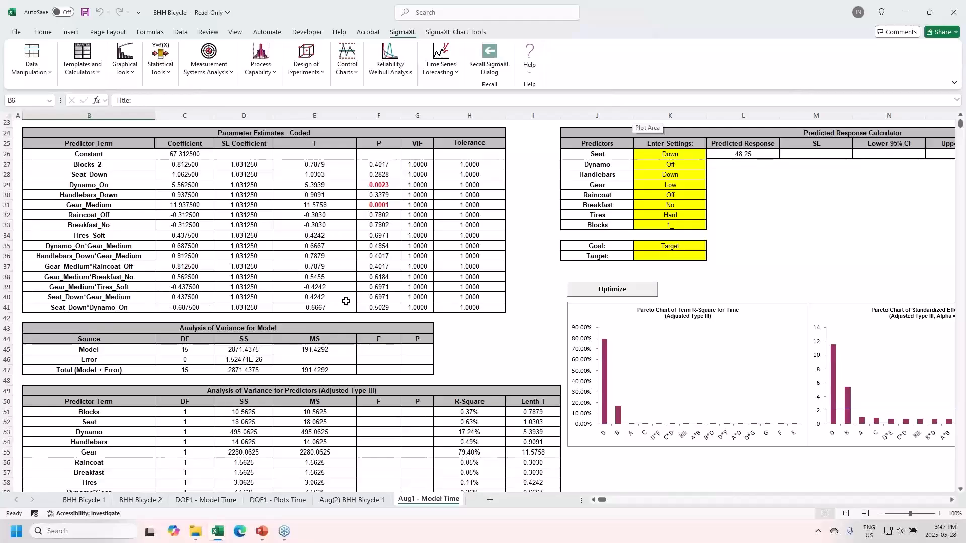
{"action": "scroll", "coordinate": [362, 321], "scroll_direction": "down", "scroll_amount": 5}
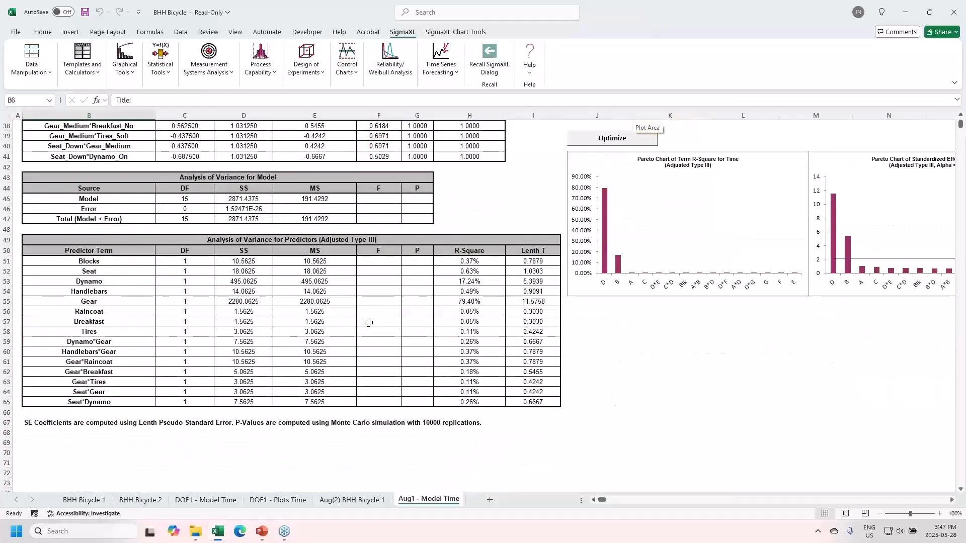
{"action": "scroll", "coordinate": [368, 323], "scroll_direction": "up", "scroll_amount": 5}
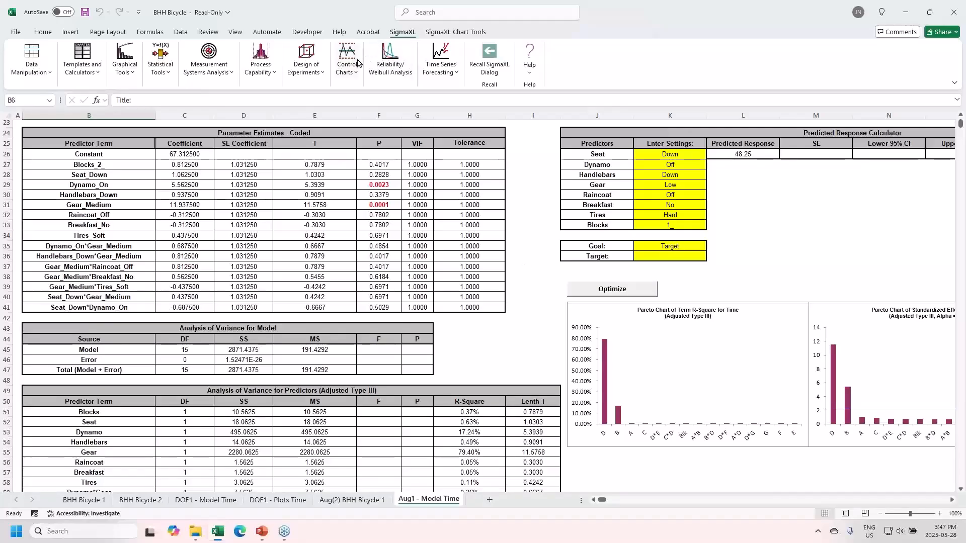
Step: Rerun the augmented design analysis with stepwise regression enabled, using hierarchical Forward Selection and the AICc criterion
{"action": "left_click", "coordinate": [489, 58]}
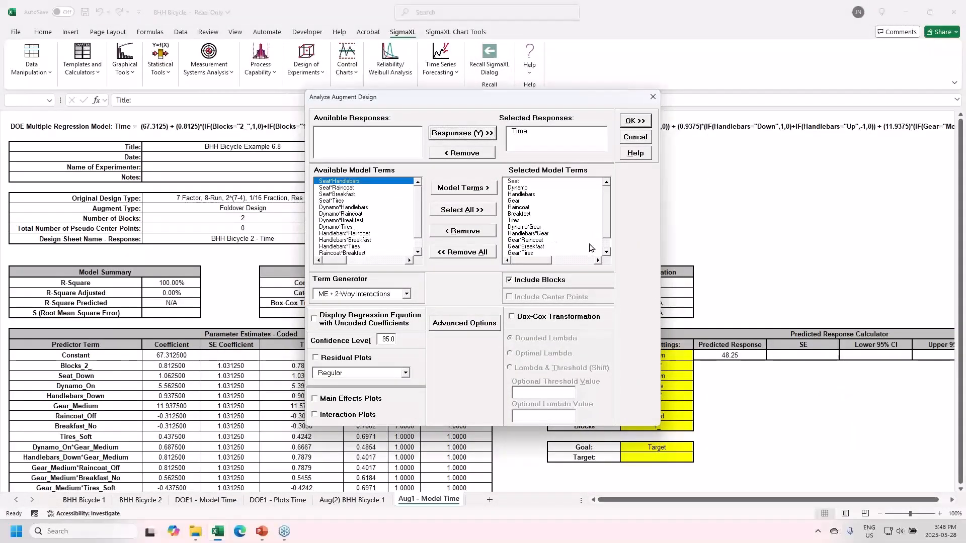
{"action": "left_click", "coordinate": [457, 322]}
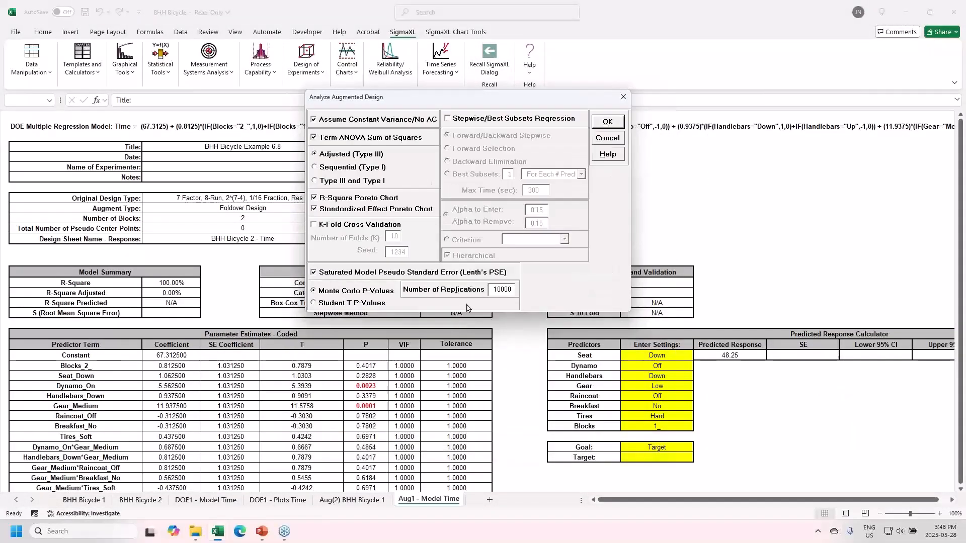
{"action": "left_click", "coordinate": [473, 123]}
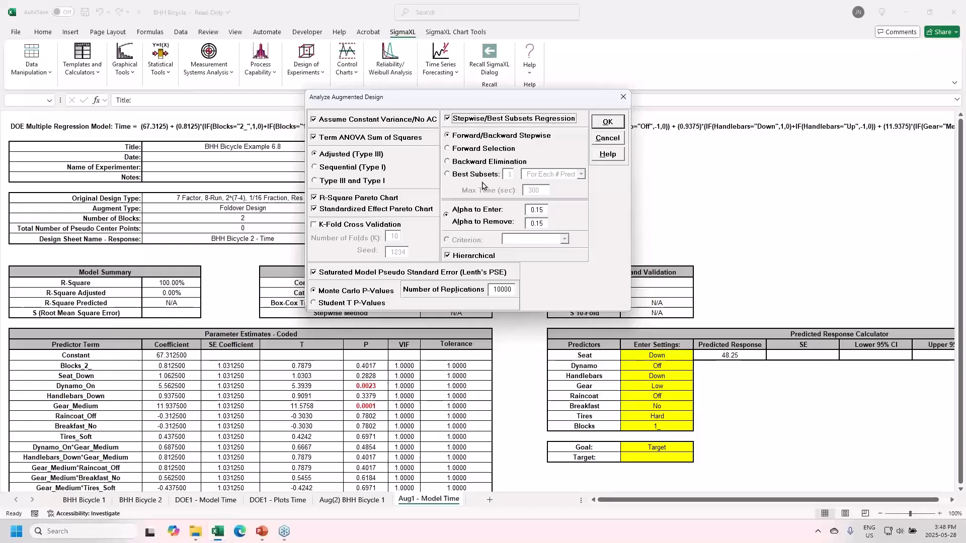
{"action": "left_click", "coordinate": [469, 149]}
{"action": "left_click", "coordinate": [462, 240]}
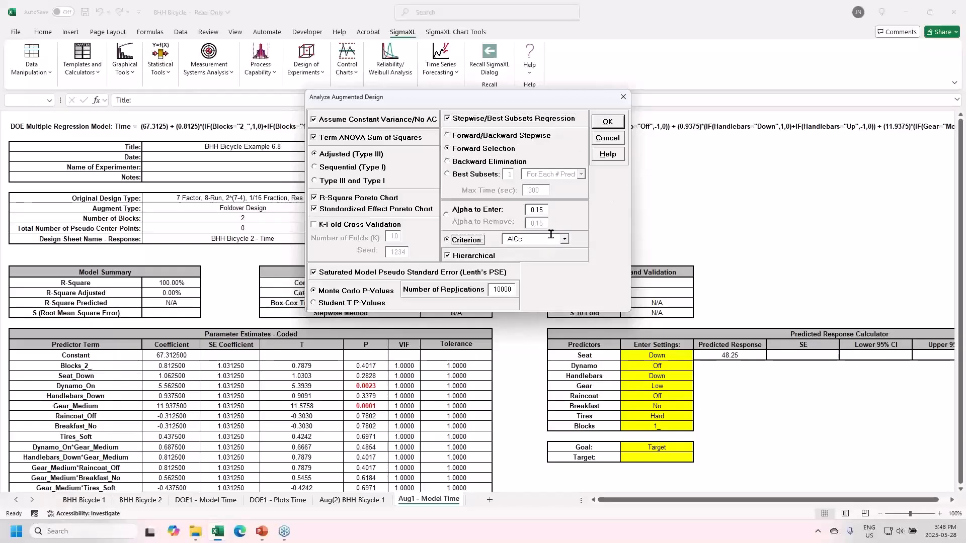
{"action": "left_click", "coordinate": [612, 123]}
{"action": "left_click", "coordinate": [626, 119]}
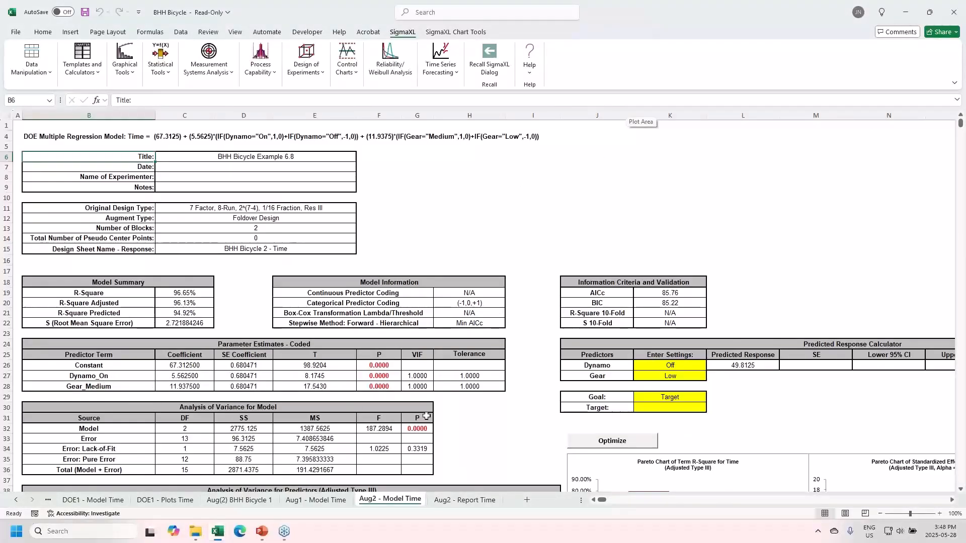
Step: Examine the reduced Time model's analysis of variance and the foldover design's runs and aliasing of effects
{"action": "scroll", "coordinate": [482, 412], "scroll_direction": "down", "scroll_amount": 6}
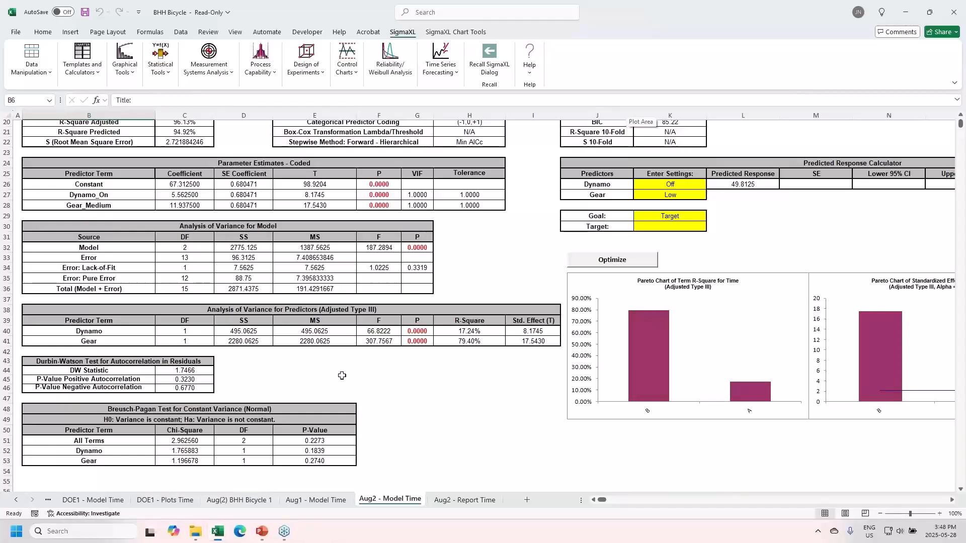
{"action": "left_click", "coordinate": [258, 506]}
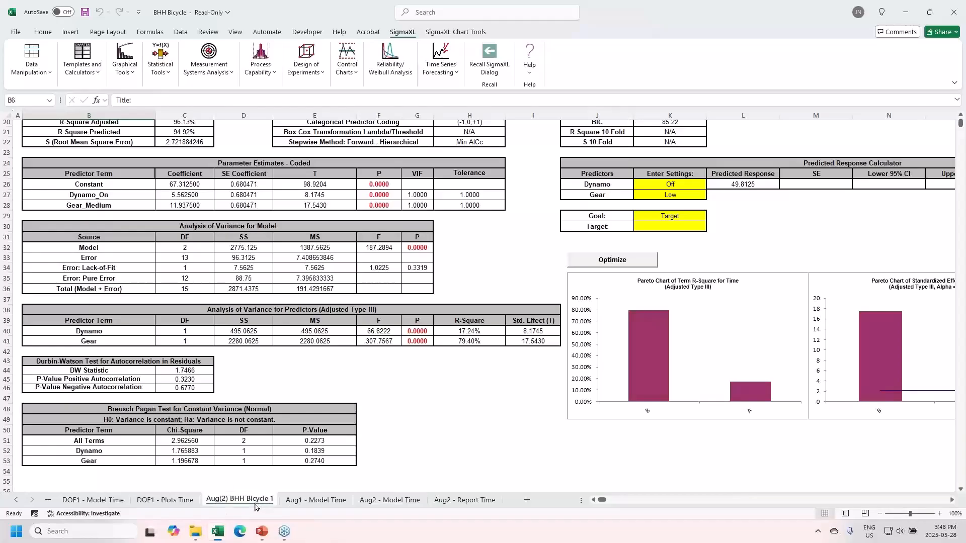
{"action": "scroll", "coordinate": [313, 460], "scroll_direction": "down", "scroll_amount": 2}
{"action": "scroll", "coordinate": [313, 463], "scroll_direction": "down", "scroll_amount": 6}
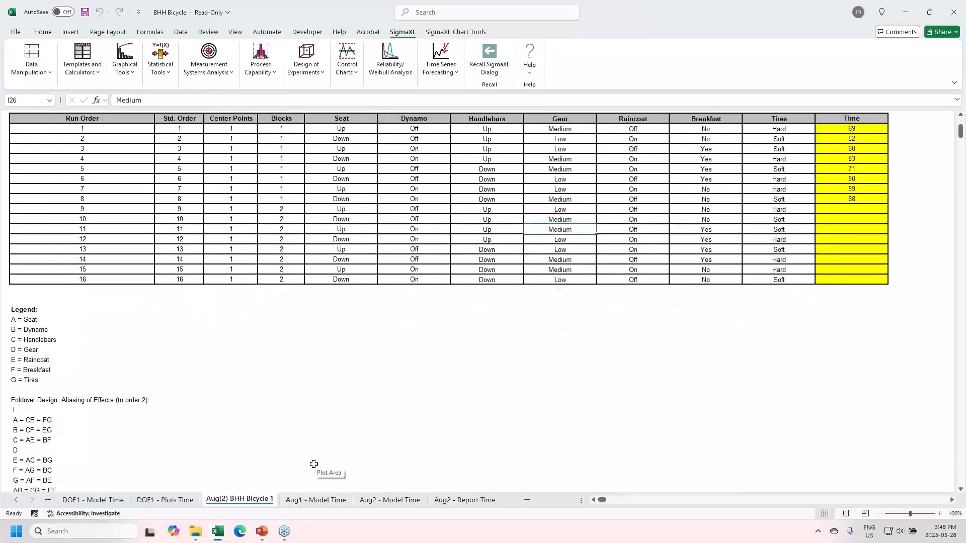
{"action": "scroll", "coordinate": [310, 465], "scroll_direction": "down", "scroll_amount": 1}
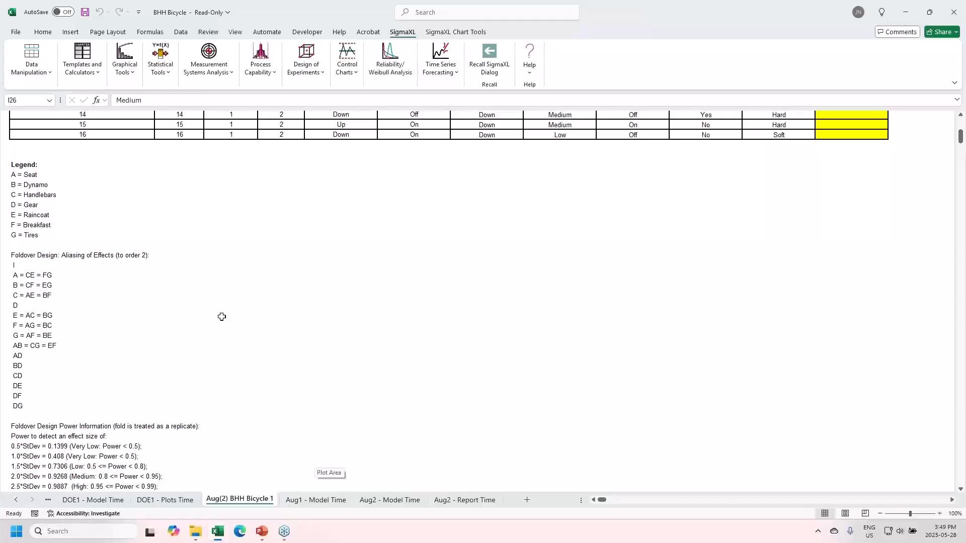
{"action": "scroll", "coordinate": [222, 316], "scroll_direction": "up", "scroll_amount": 7}
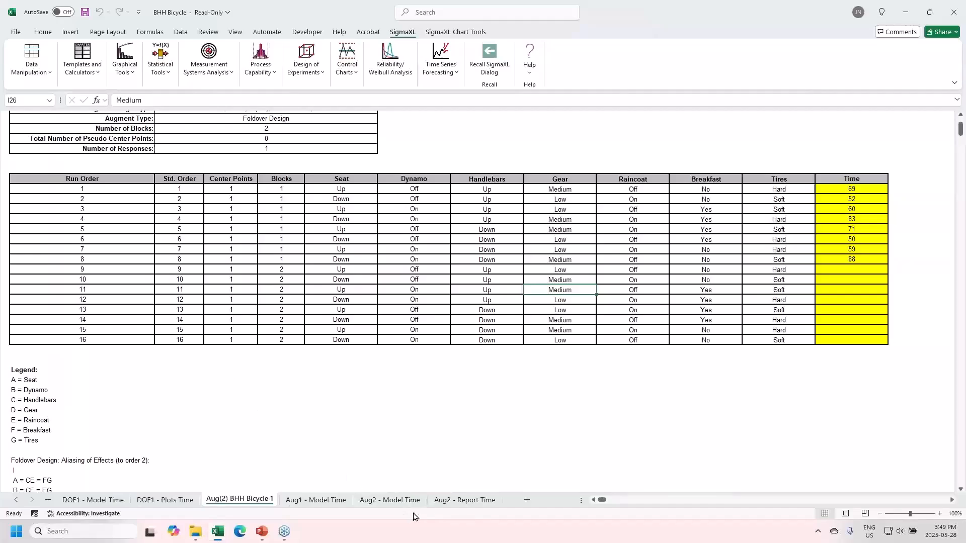
Step: Check the forward selection report for Time and the full augmented model, and return to the reduced model
{"action": "left_click", "coordinate": [452, 503]}
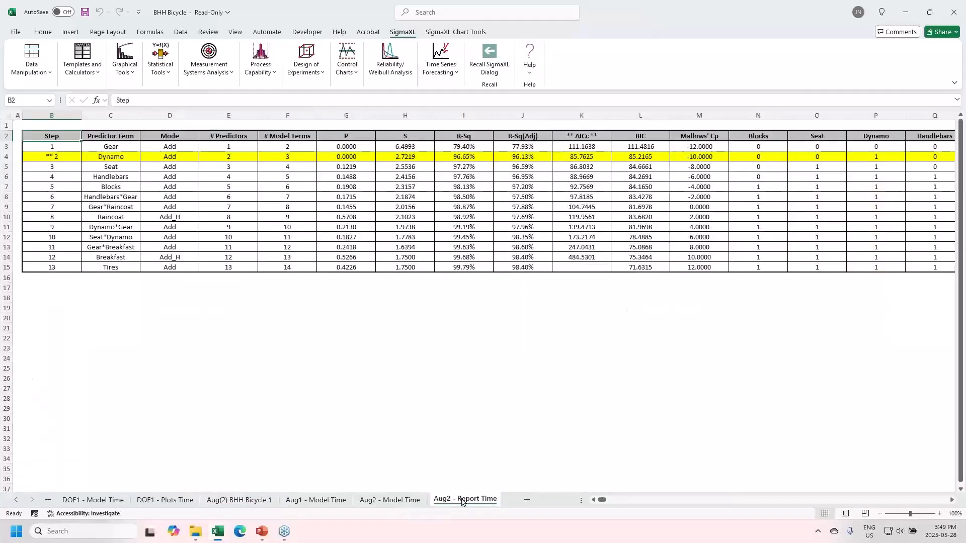
{"action": "left_click", "coordinate": [321, 499]}
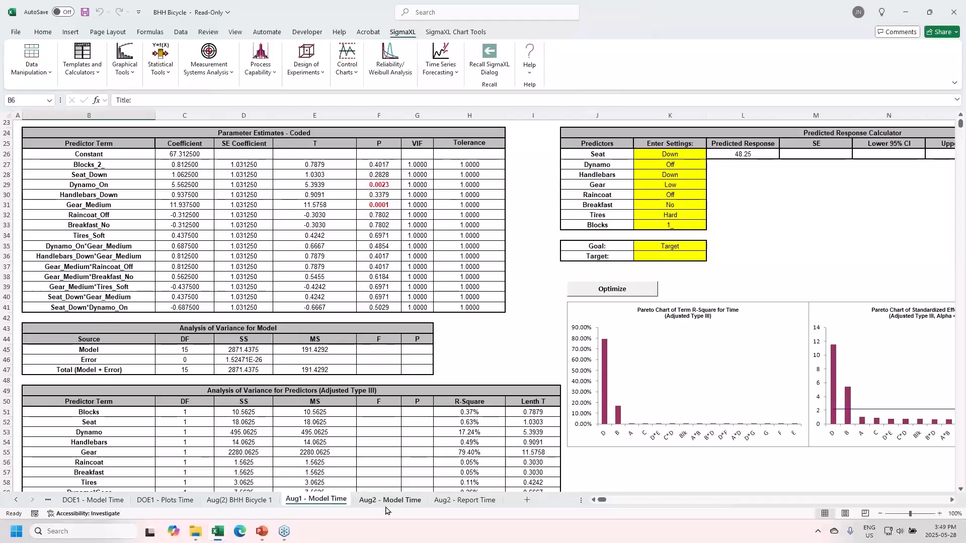
{"action": "left_click", "coordinate": [377, 501]}
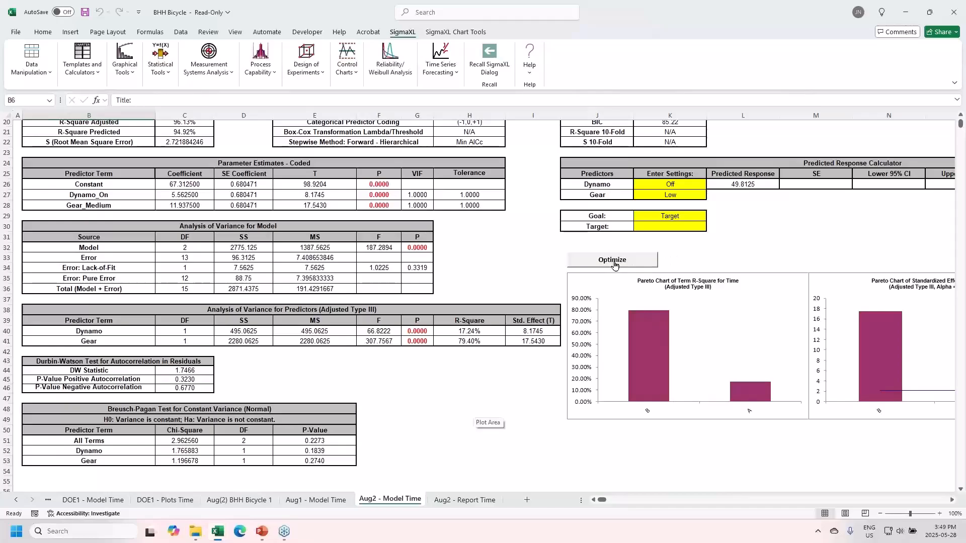
Step: Set the reduced Time model's goal to Minimize, run the optimization and view its confidence and prediction intervals
{"action": "left_click", "coordinate": [670, 217]}
{"action": "left_click", "coordinate": [711, 216]}
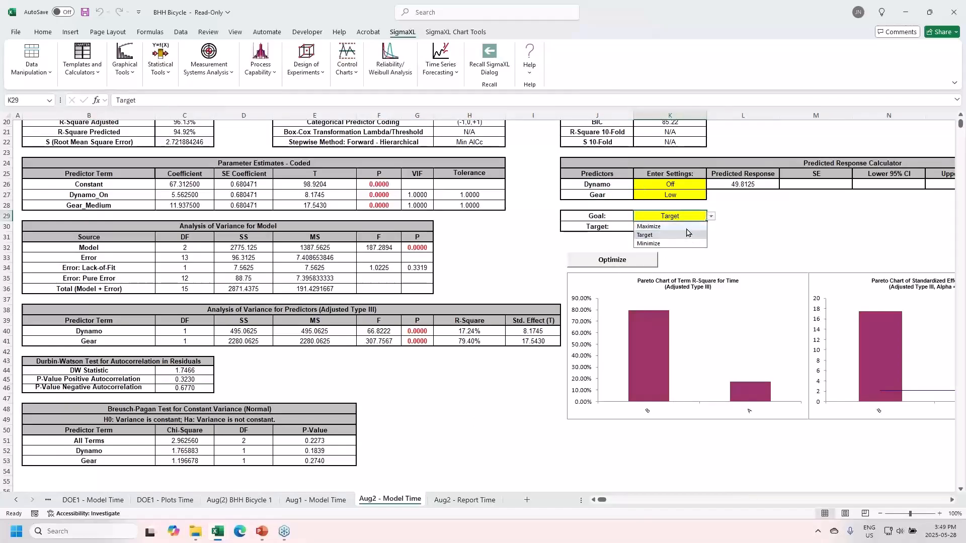
{"action": "left_click", "coordinate": [676, 244]}
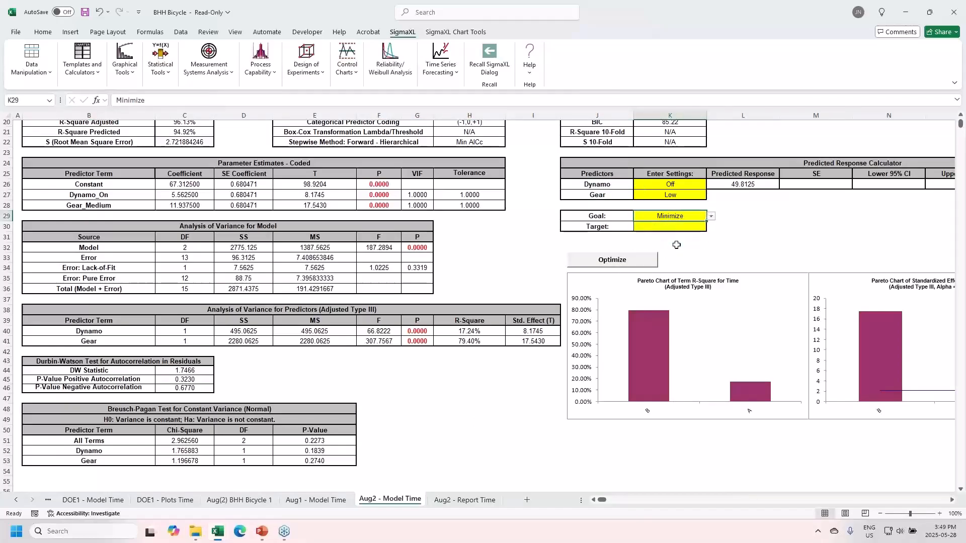
{"action": "left_click", "coordinate": [615, 261]}
{"action": "left_click", "coordinate": [514, 302]}
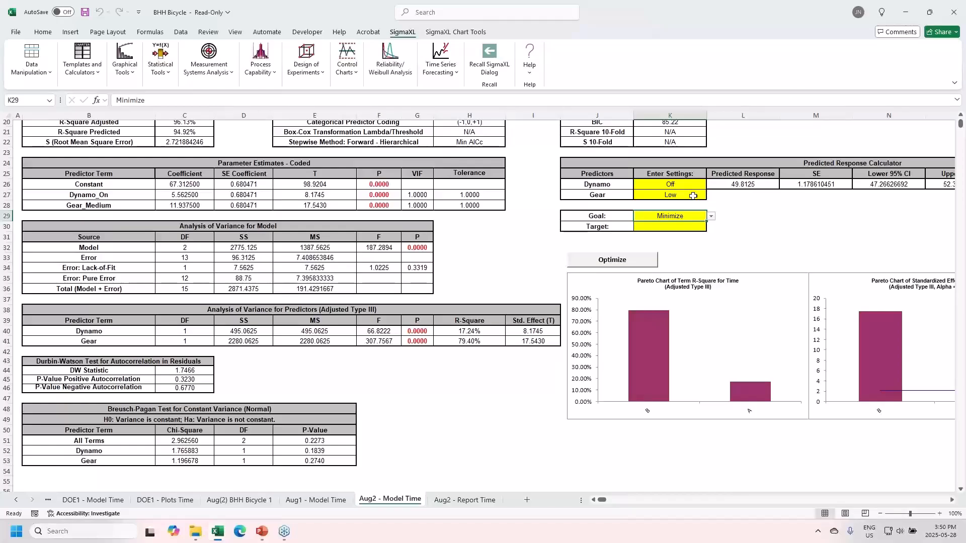
{"action": "scroll", "coordinate": [693, 196], "scroll_direction": "right", "scroll_amount": 4}
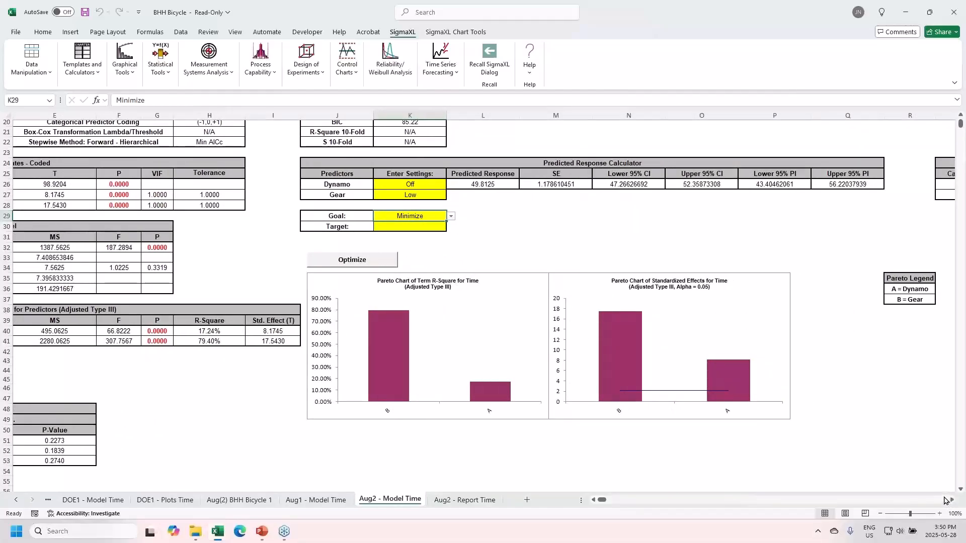
Step: Switch to the PowerPoint slide show and advance through the BHH Bicycle foldover design slides
{"action": "key", "text": "alt+Tab"}
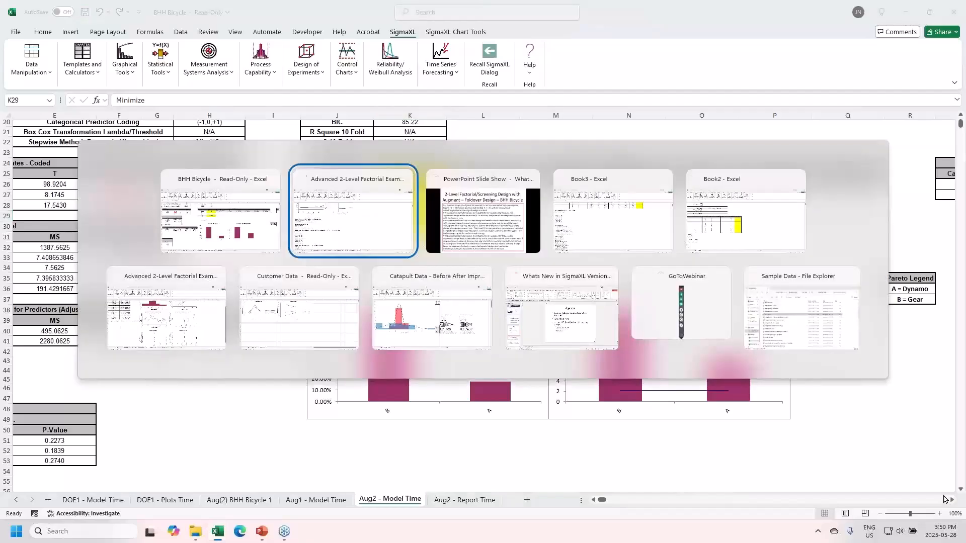
{"action": "key", "text": "alt+Tab"}
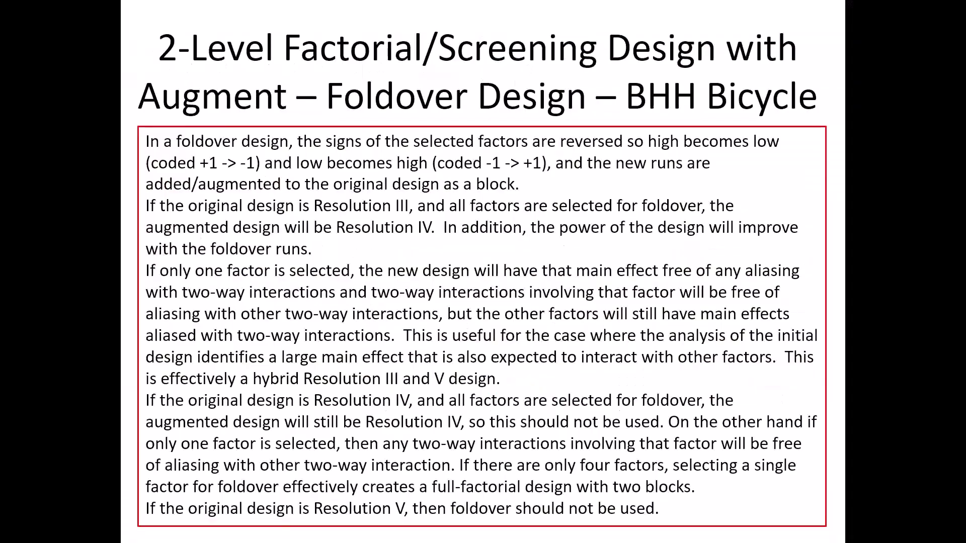
{"action": "key", "text": "Right"}
{"action": "key", "text": "Right"}
{"action": "key", "text": "Right"}
{"action": "key", "text": "Right"}
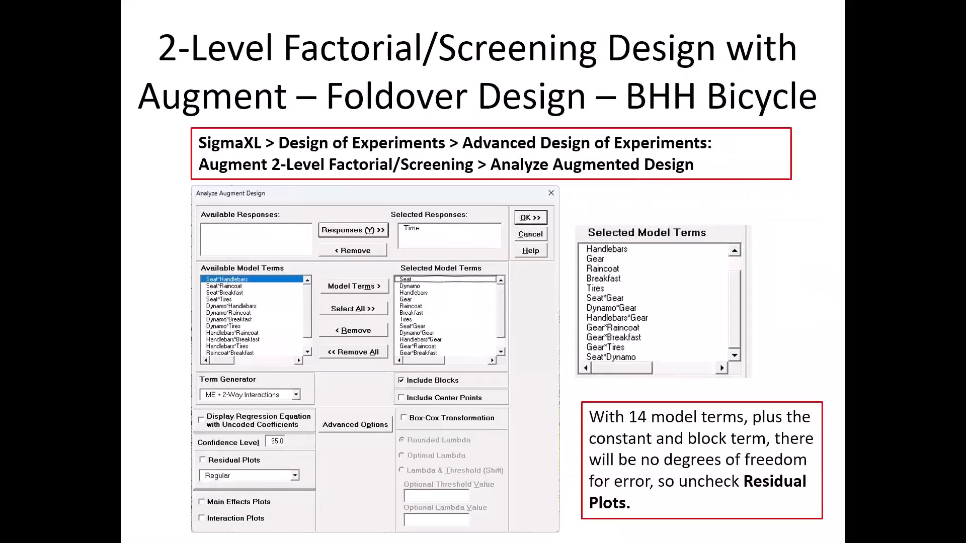
{"action": "key", "text": "Right"}
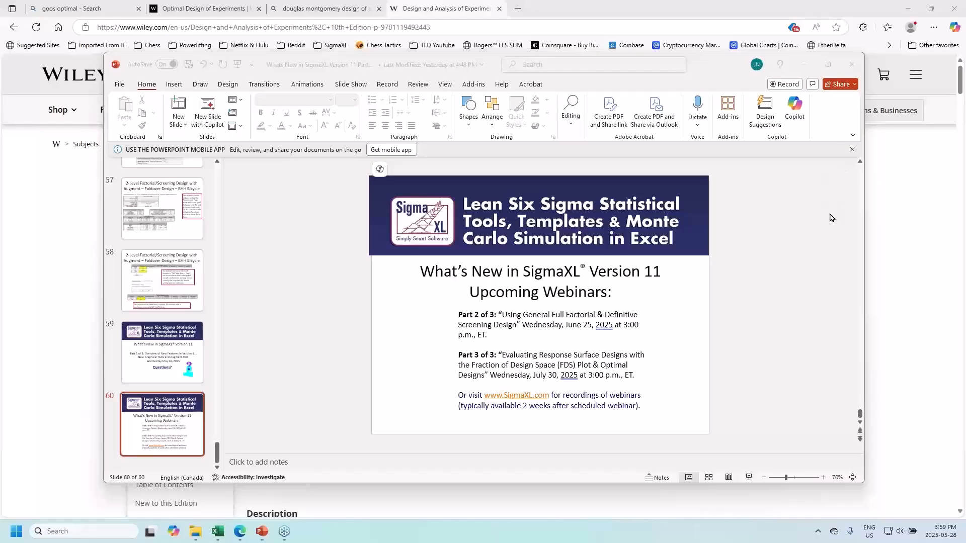